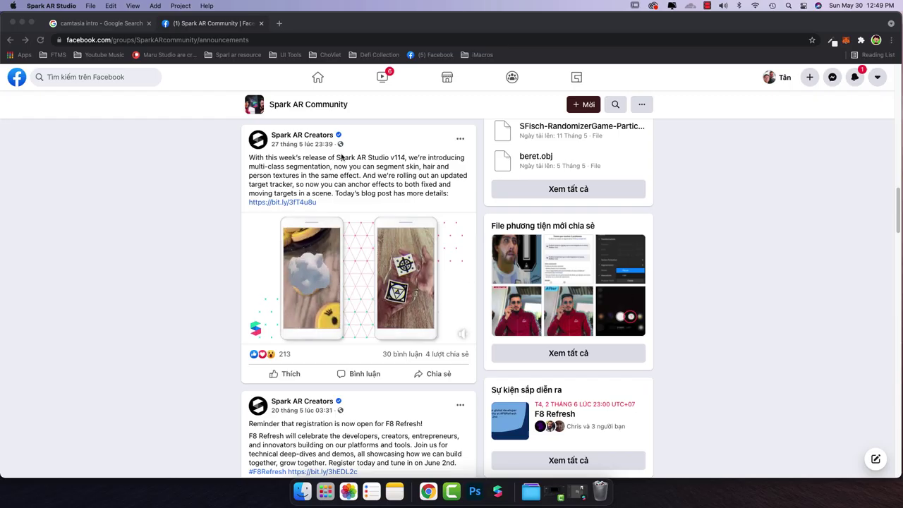
# - Read the Spark AR Creators announcement, highlighting the mention of the Spark AR Studio v114 release
pyautogui.click(303, 162)
pyautogui.moveTo(302, 158); pyautogui.dragTo(395, 156)
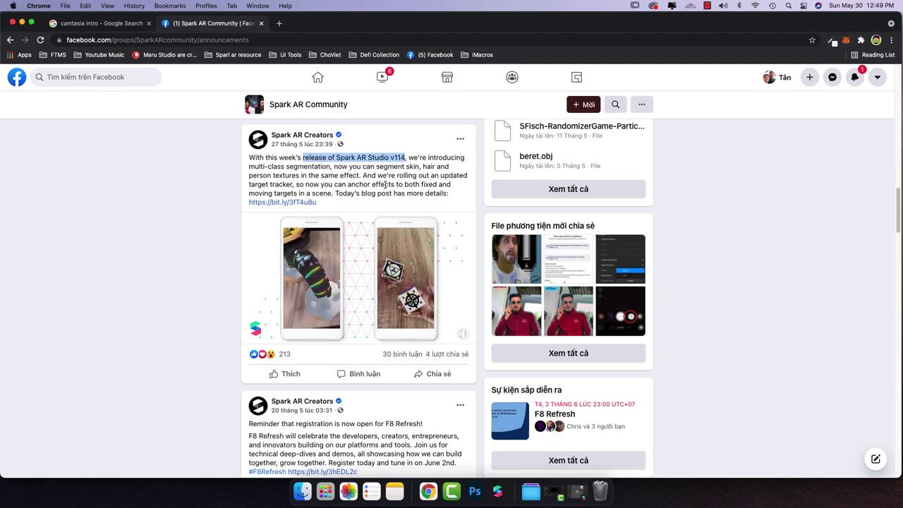
pyautogui.click(423, 196)
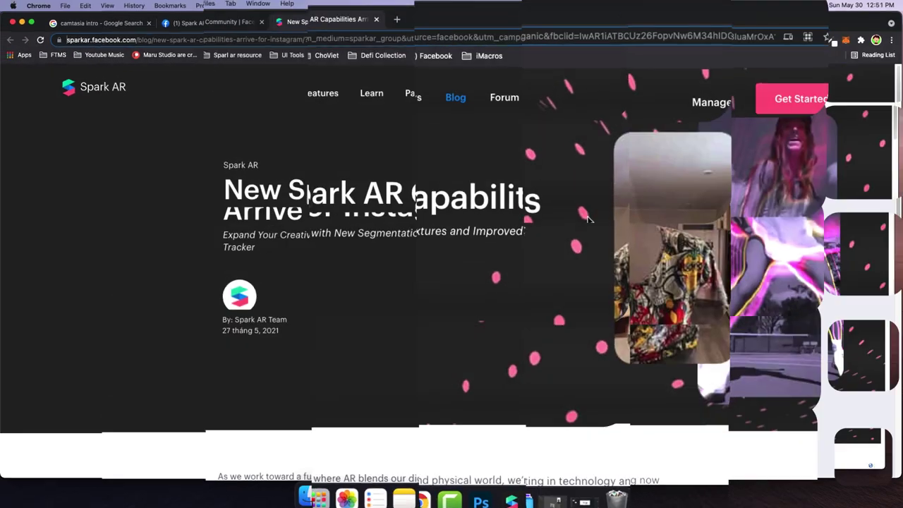
# - Review the Multi-Class Segmentation section of the Spark AR blog post and play its sample effects video
pyautogui.scroll(-5, 568, 236)
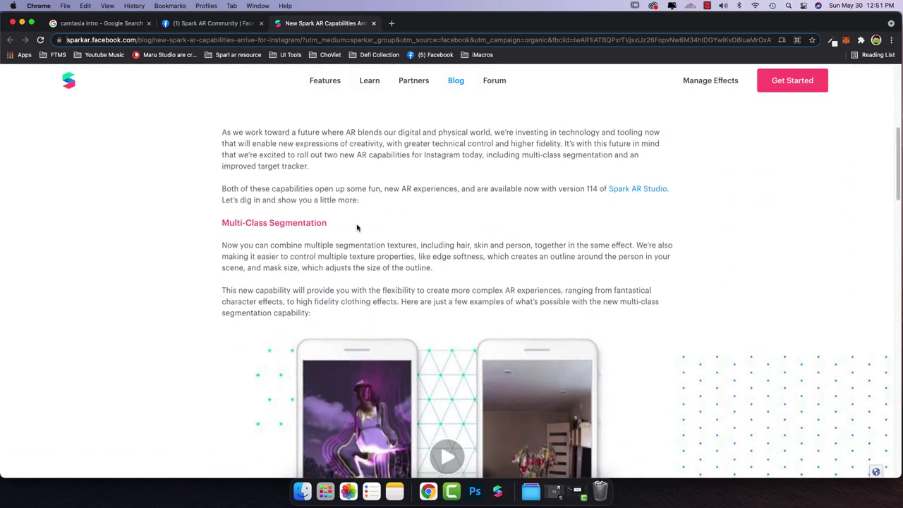
pyautogui.moveTo(357, 227); pyautogui.dragTo(220, 224)
pyautogui.scroll(-3, 456, 286)
pyautogui.click(446, 289)
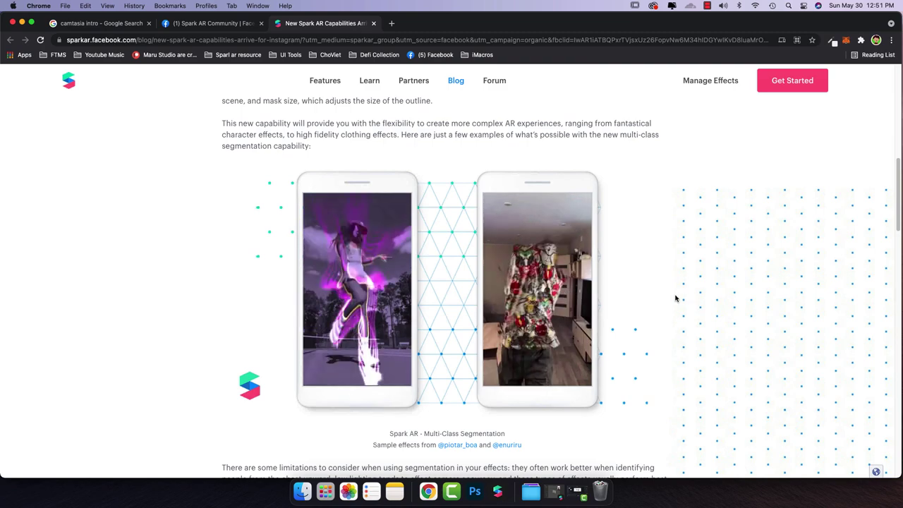
pyautogui.scroll(-2, 674, 297)
# - Review the Updated Target Tracker section of the blog post, highlighting its heading
pyautogui.scroll(-5, 673, 298)
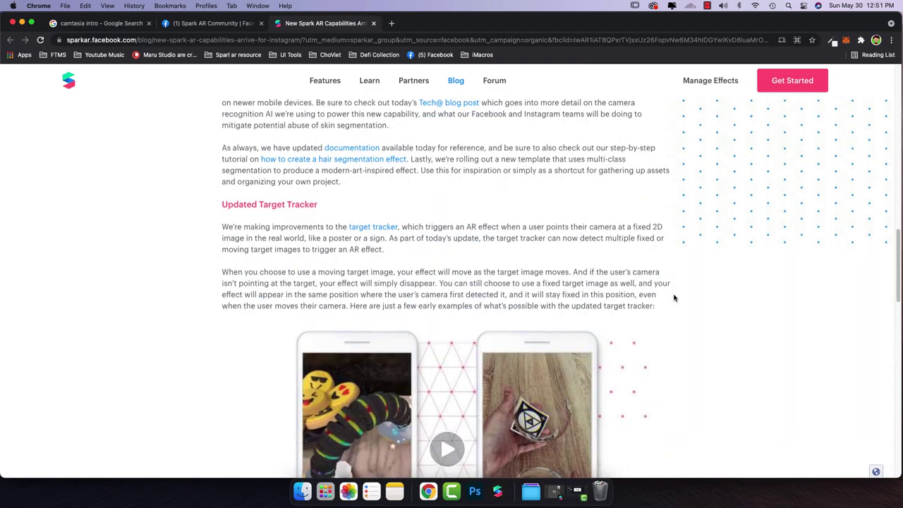
pyautogui.scroll(1, 674, 297)
pyautogui.scroll(-1, 673, 297)
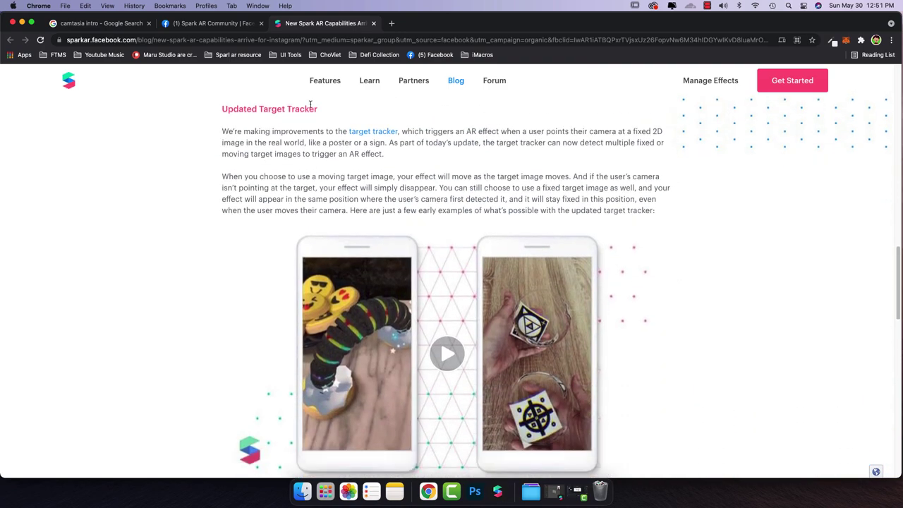
pyautogui.moveTo(320, 111); pyautogui.dragTo(220, 111)
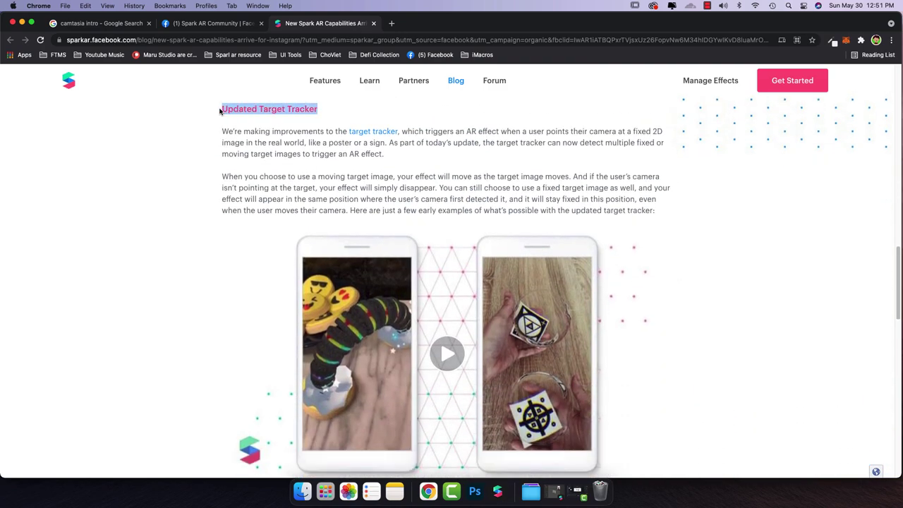
pyautogui.click(485, 184)
pyautogui.scroll(-3, 466, 205)
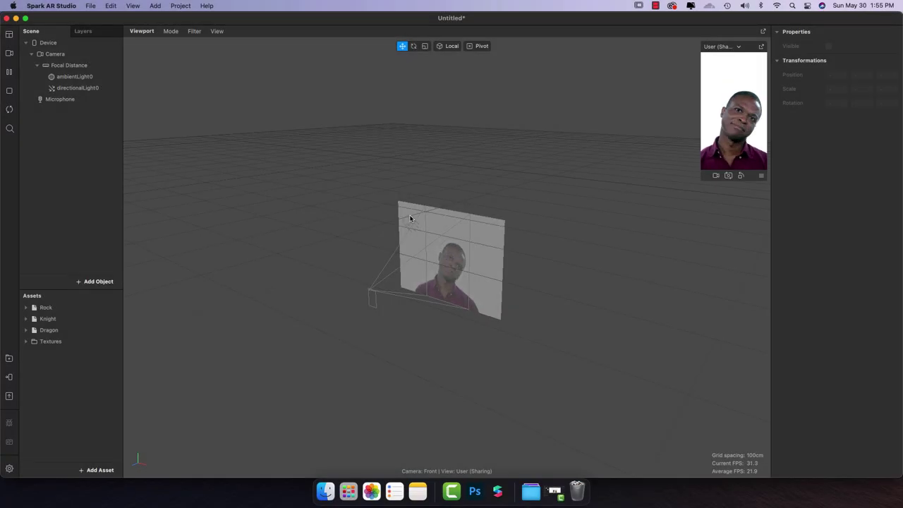
# - Add a Target Tracker to the scene, name it Dragon and choose Movable as its target type
pyautogui.click(96, 282)
pyautogui.doubleClick(39, 162)
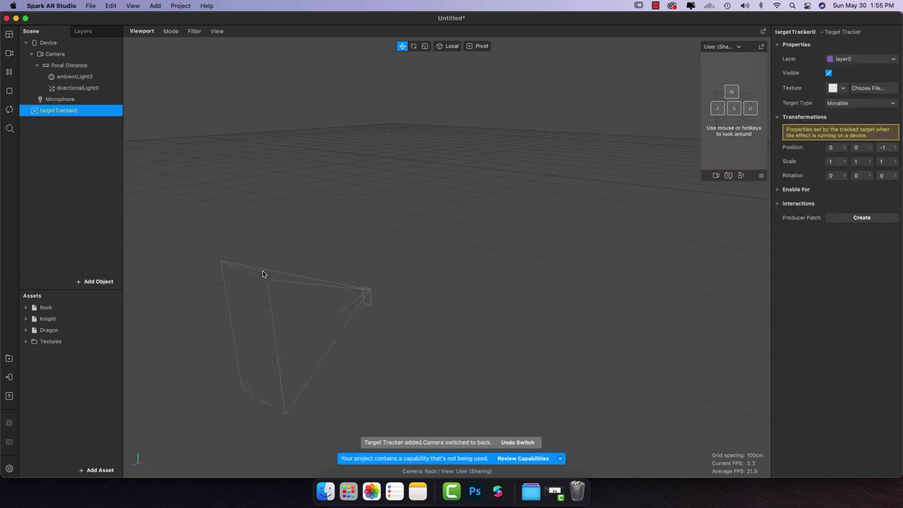
pyautogui.doubleClick(44, 113)
pyautogui.write('Dragon')
pyautogui.press('Return')
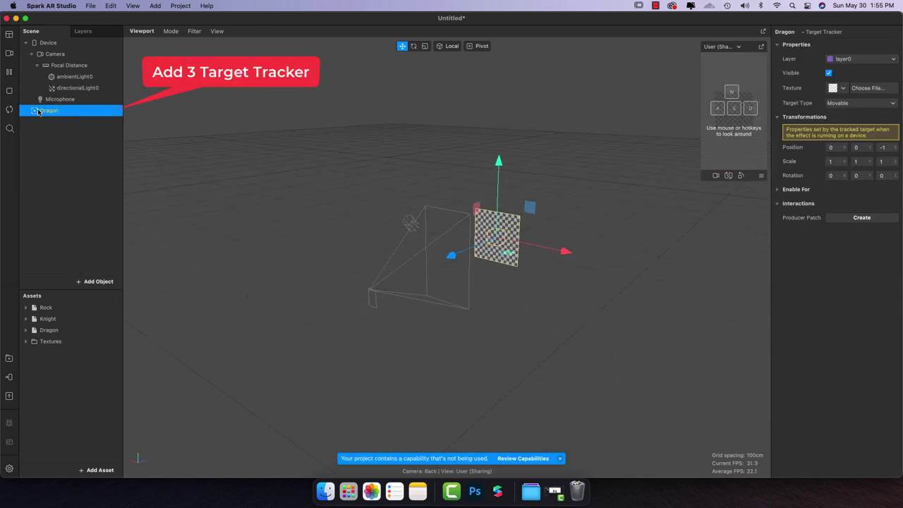
pyautogui.click(840, 106)
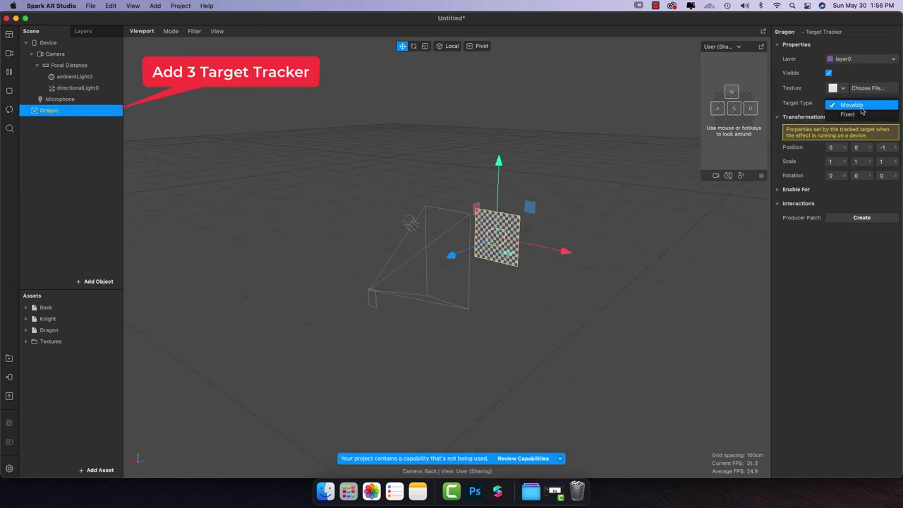
pyautogui.click(860, 111)
# - Duplicate the Dragon target tracker and rename the copy Knight
pyautogui.rightClick(48, 111)
pyautogui.click(77, 200)
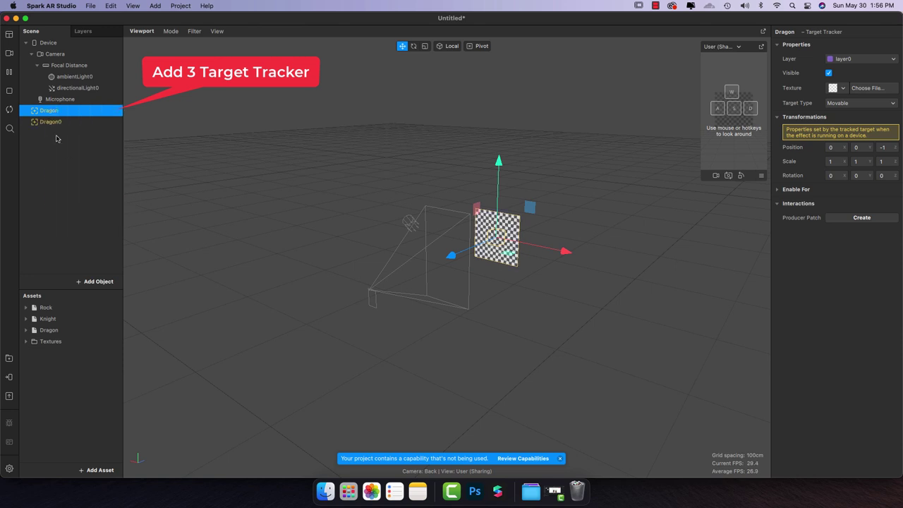
pyautogui.doubleClick(54, 124)
pyautogui.write('Knight')
pyautogui.press('Return')
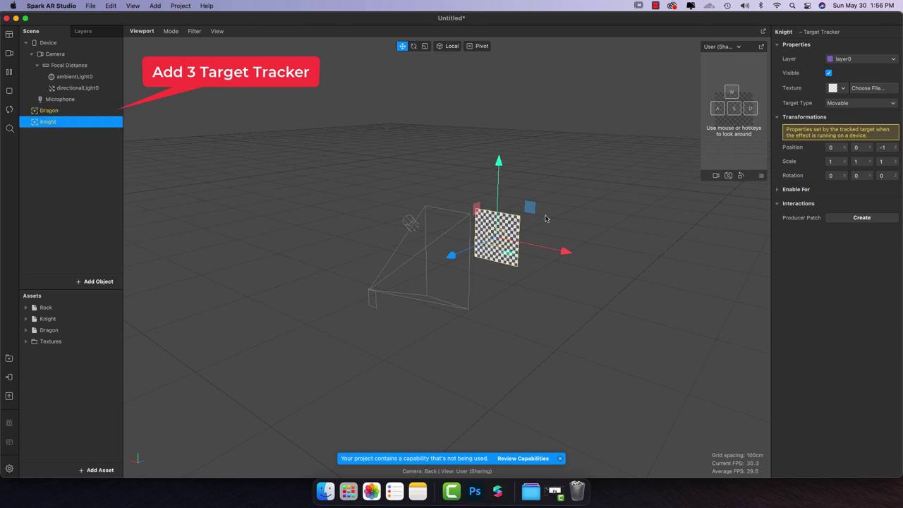
# - Move the Knight tracker sideways to an X position of -0.5
pyautogui.moveTo(549, 244); pyautogui.dragTo(472, 245)
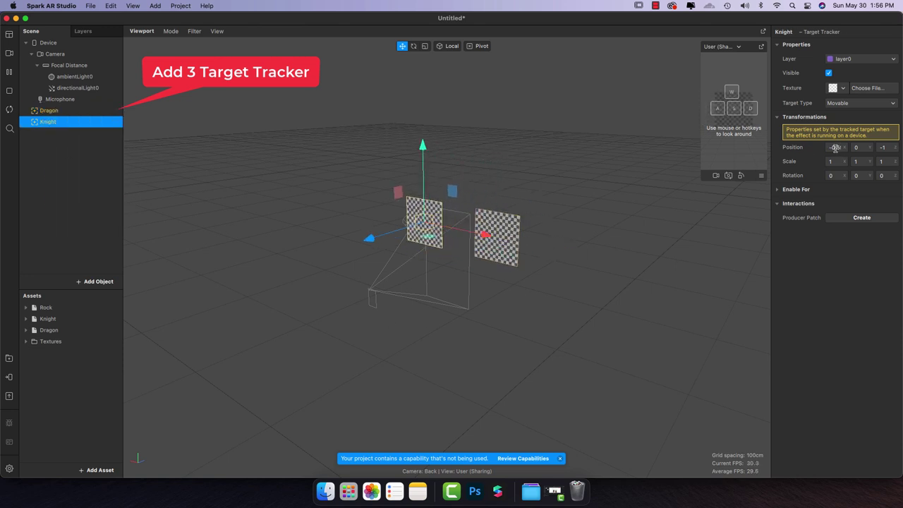
pyautogui.write('-0.5')
pyautogui.press('Return')
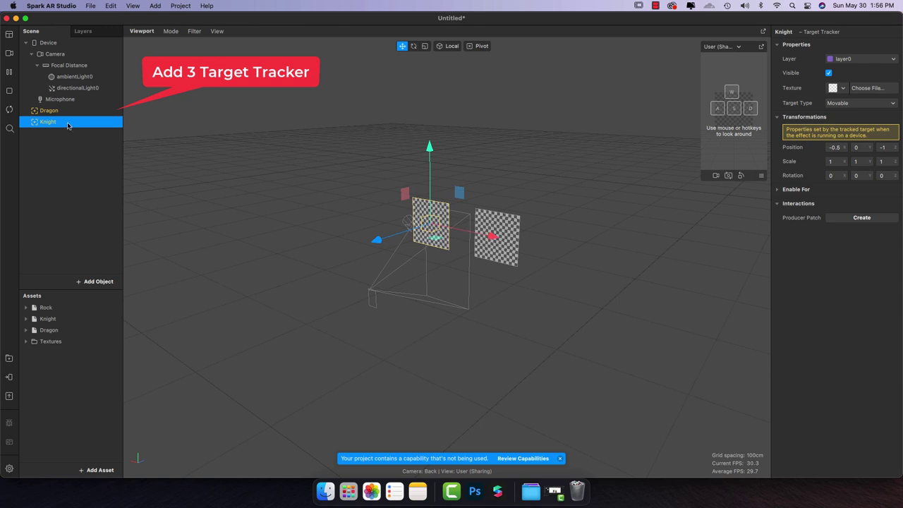
# - Duplicate the Knight target tracker and rename the copy Rock
pyautogui.rightClick(67, 125)
pyautogui.click(99, 214)
pyautogui.doubleClick(50, 136)
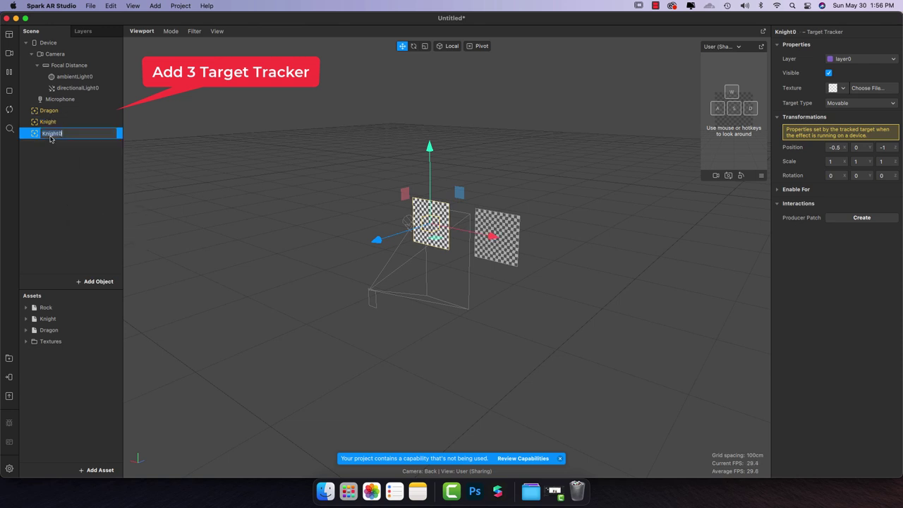
pyautogui.write('Rock')
pyautogui.press('Return')
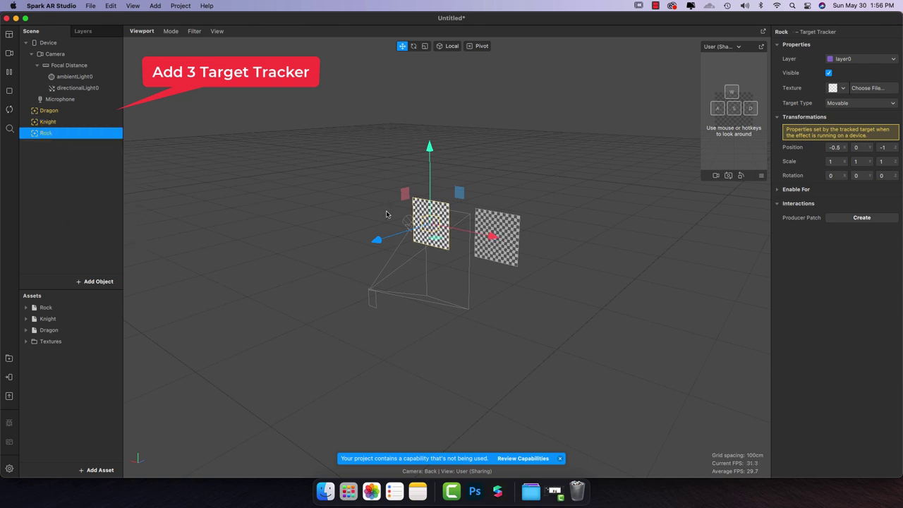
# - Move the Rock tracker to the other side of Dragon, at an X position of 0.5
pyautogui.moveTo(479, 233); pyautogui.dragTo(607, 263)
pyautogui.click(837, 148)
pyautogui.write('0.5')
pyautogui.press('Return')
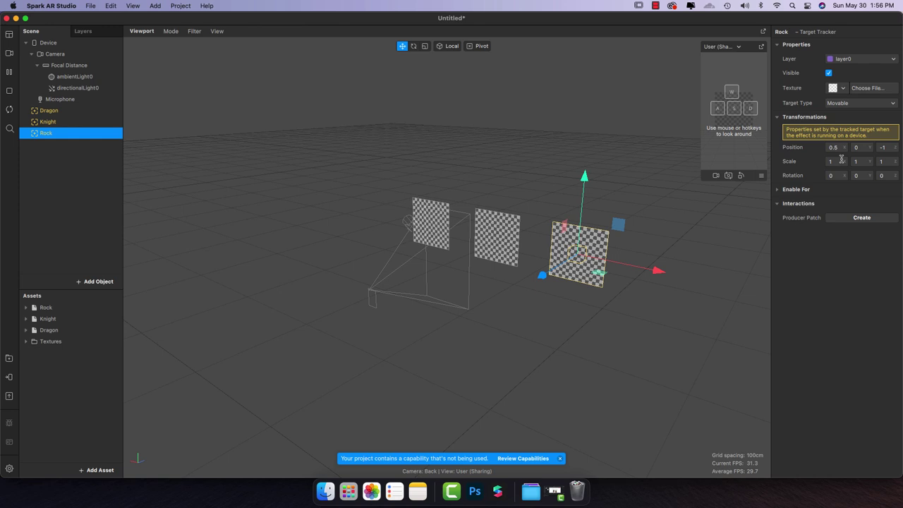
pyautogui.click(525, 294)
pyautogui.click(435, 219)
pyautogui.click(494, 235)
pyautogui.click(573, 251)
# - Import target-1.jpg, target-2.jpg and target-3.jpg from the Multi-Target Tracking Assets folder into the project's assets
pyautogui.click(327, 491)
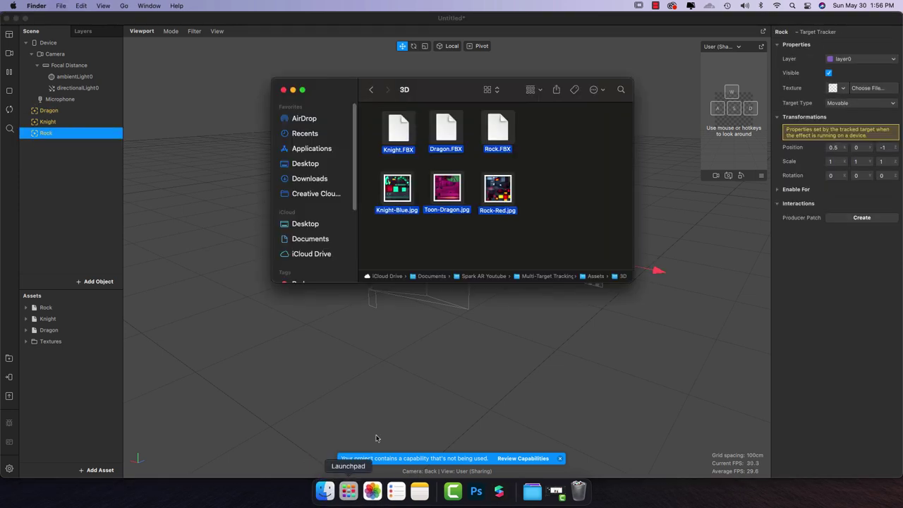
pyautogui.click(530, 248)
pyautogui.click(372, 90)
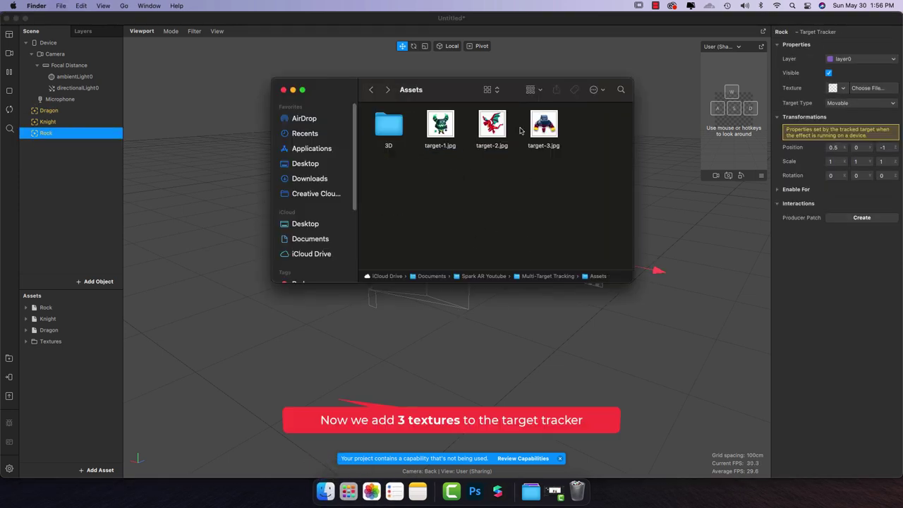
pyautogui.moveTo(592, 162); pyautogui.dragTo(60, 402)
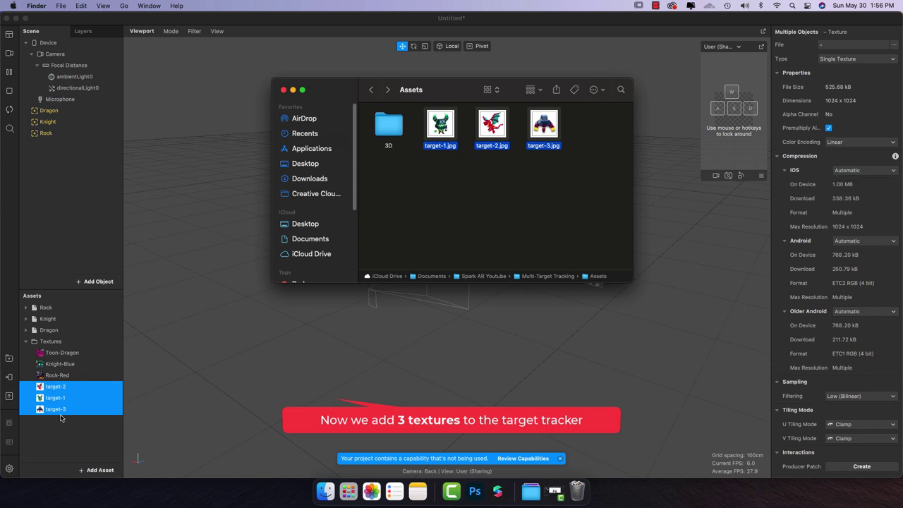
# - Set the compression of the three target textures to None for iOS, Android and Older Android
pyautogui.click(864, 170)
pyautogui.click(855, 192)
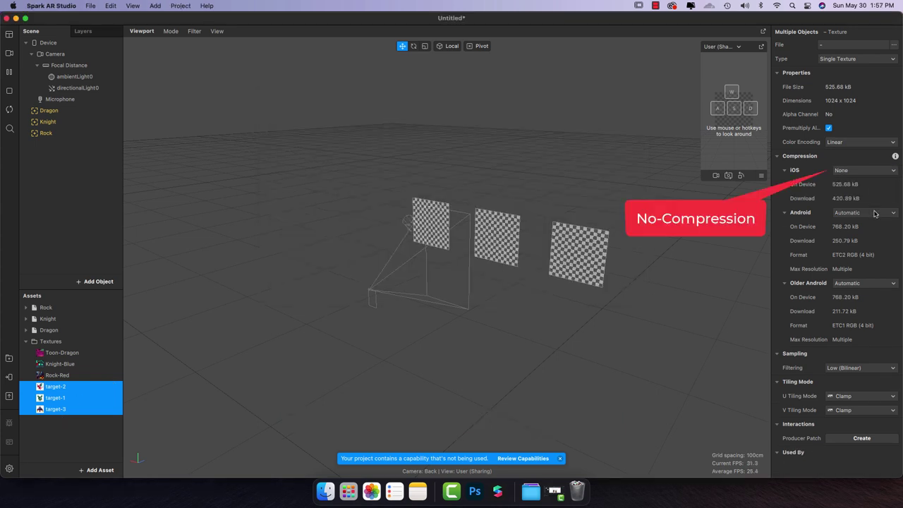
pyautogui.click(864, 212)
pyautogui.click(866, 233)
pyautogui.click(864, 255)
pyautogui.click(860, 275)
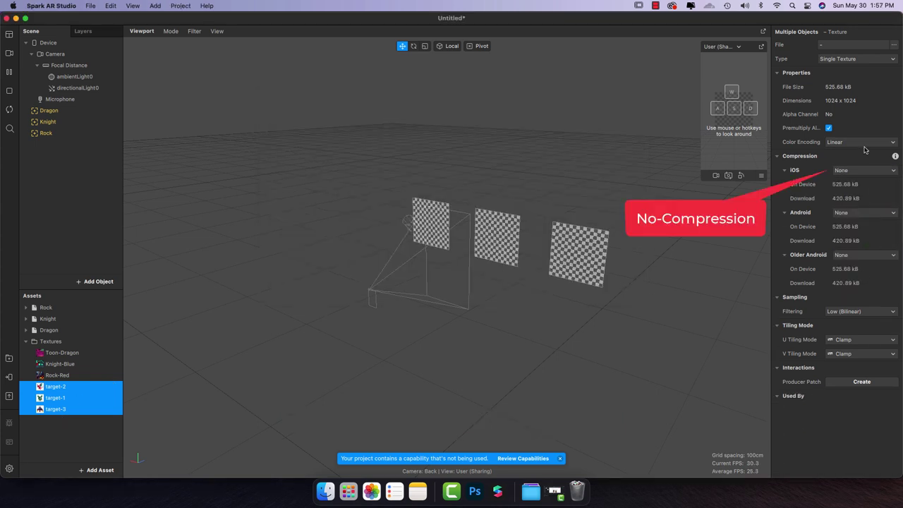
pyautogui.click(559, 459)
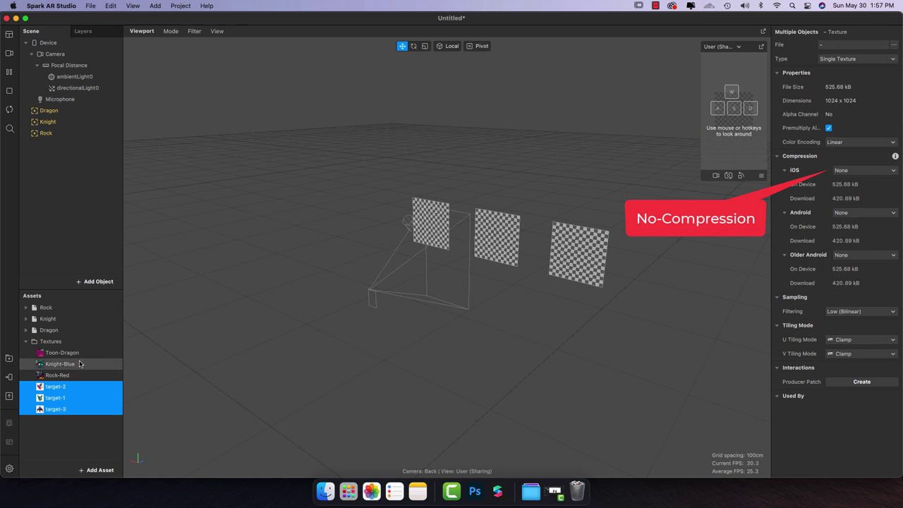
# - Assign the target-2 texture to the Dragon target tracker
pyautogui.click(54, 120)
pyautogui.click(54, 111)
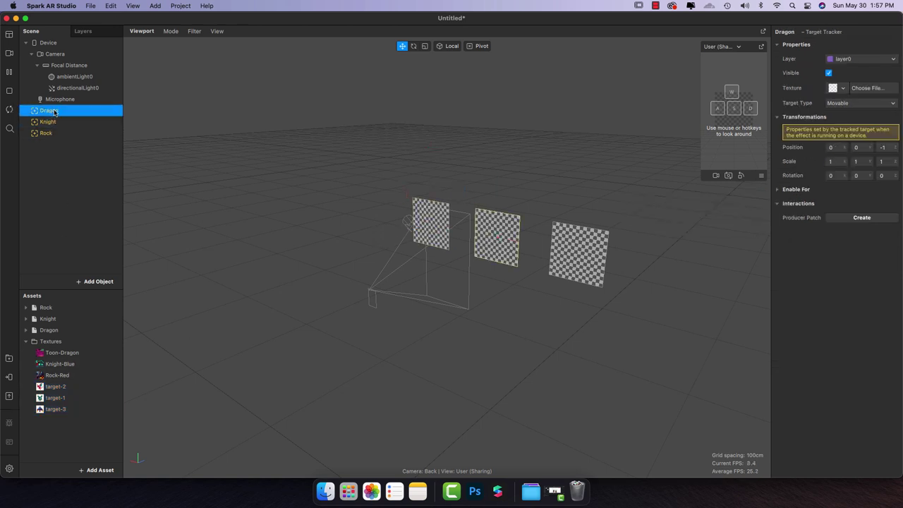
pyautogui.click(841, 91)
pyautogui.click(846, 144)
# - Assign the target-1 texture to the Knight target tracker
pyautogui.click(71, 123)
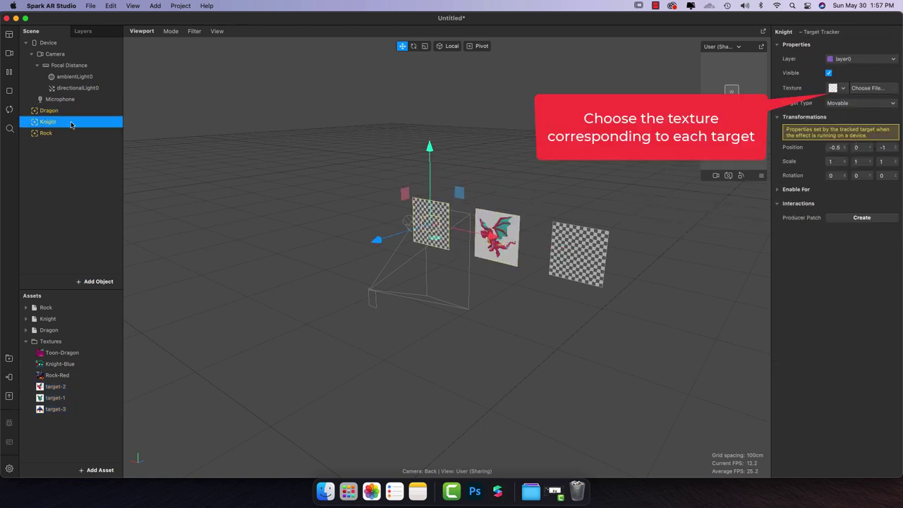
pyautogui.click(842, 88)
pyautogui.click(847, 158)
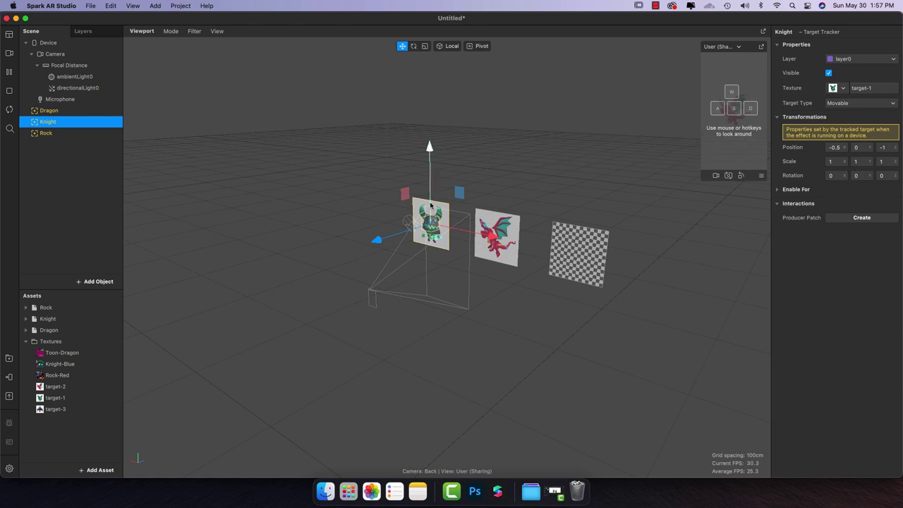
# - Assign the target-3 texture to the Rock target tracker
pyautogui.click(50, 133)
pyautogui.click(842, 88)
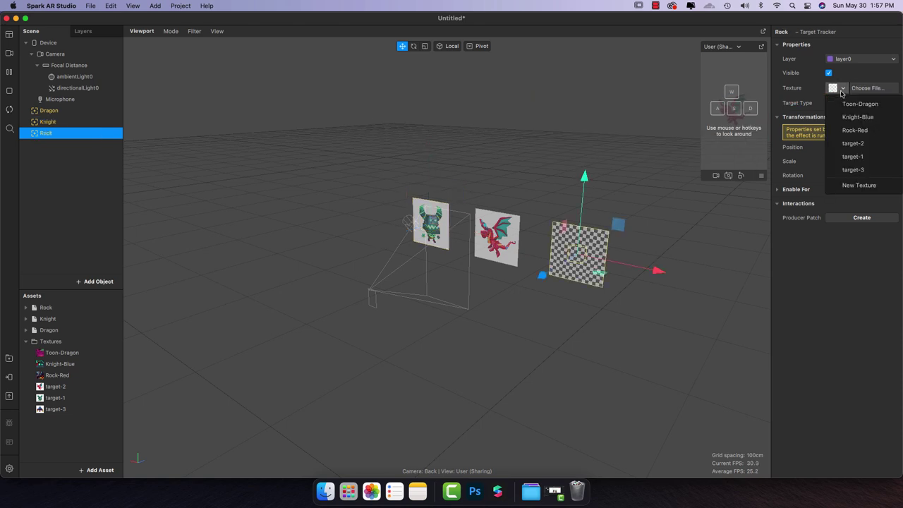
pyautogui.click(849, 170)
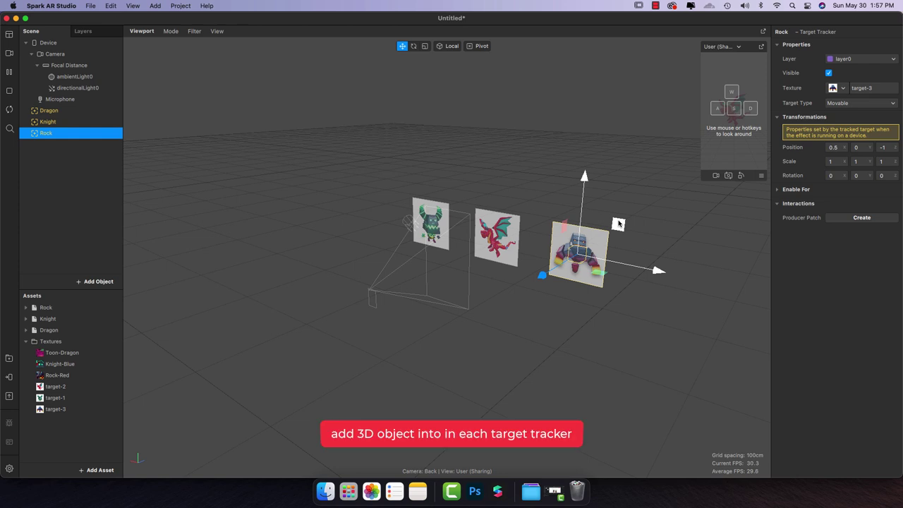
# - Place the Dragon 3D model inside the Dragon target tracker and scale it to 0.2 on all three axes
pyautogui.click(26, 343)
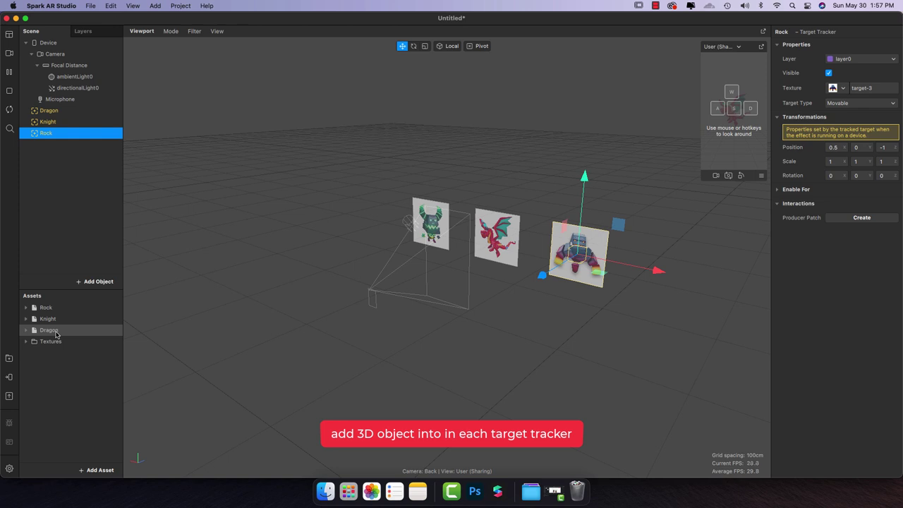
pyautogui.moveTo(56, 335); pyautogui.dragTo(57, 111)
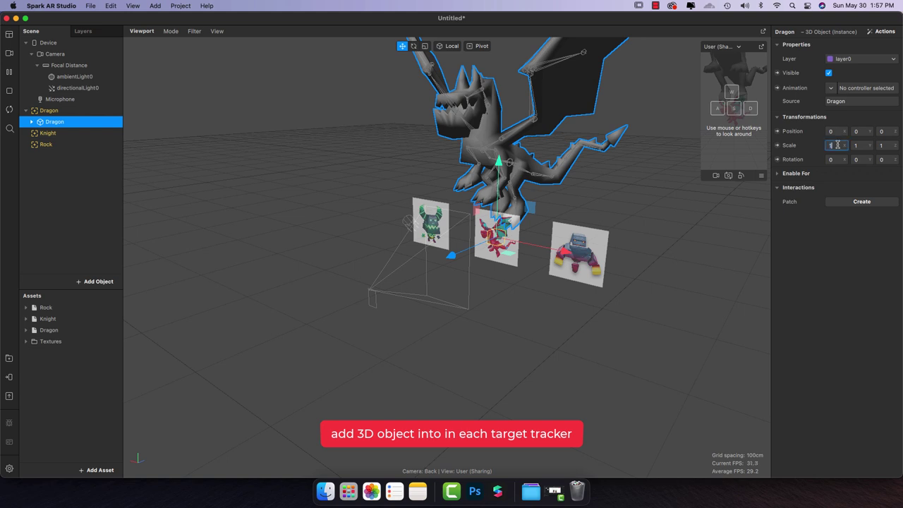
pyautogui.press('Return')
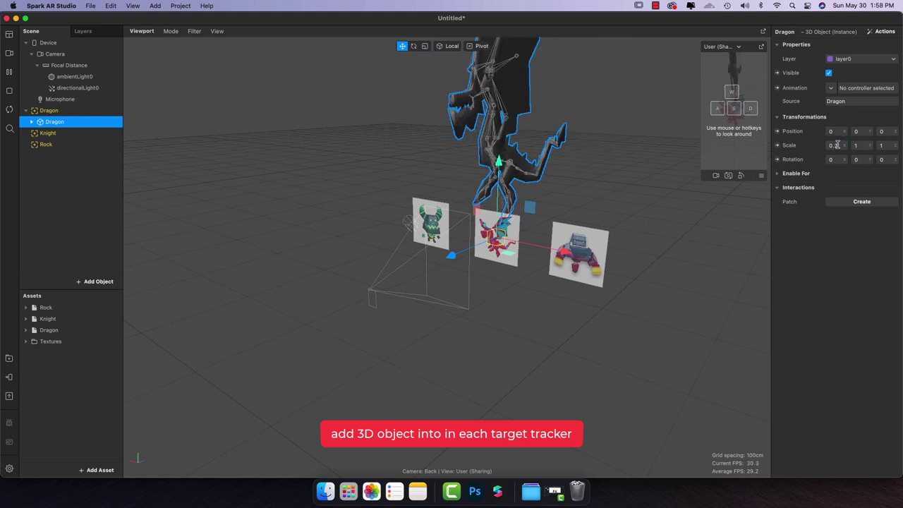
pyautogui.write('.2')
pyautogui.press('Return')
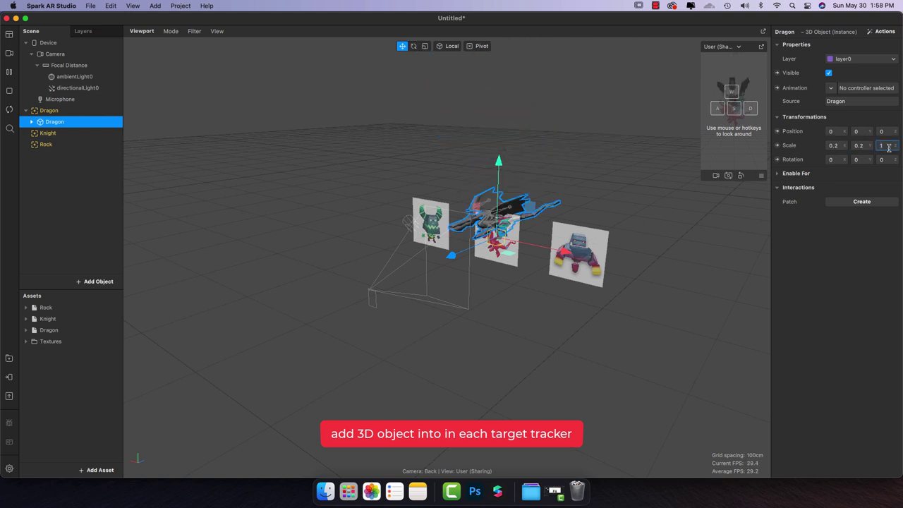
pyautogui.write('.2')
pyautogui.press('Return')
# - Rotate the Dragon 3D model 90 degrees about X so it stands upright on its target image
pyautogui.scroll(5, 585, 189)
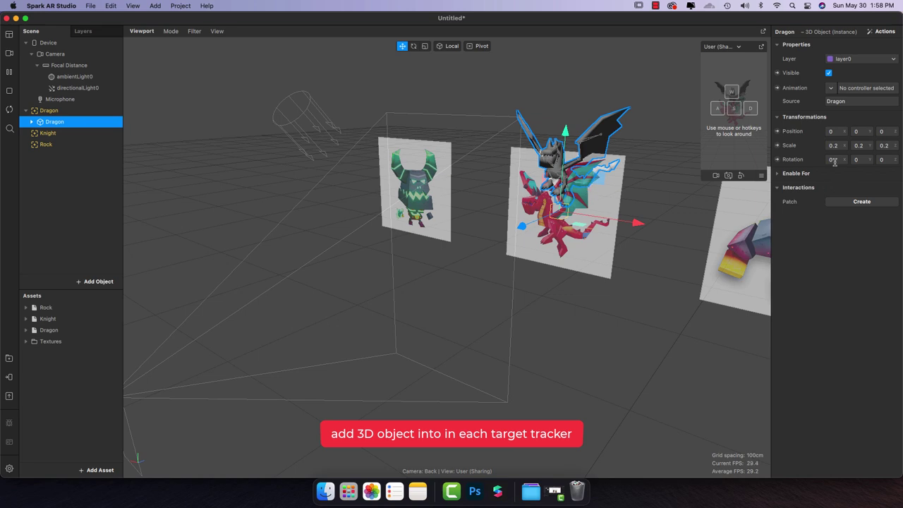
pyautogui.press('Return')
pyautogui.keyDown('alt'); pyautogui.moveTo(614, 274); pyautogui.dragTo(522, 289); pyautogui.keyUp('alt')
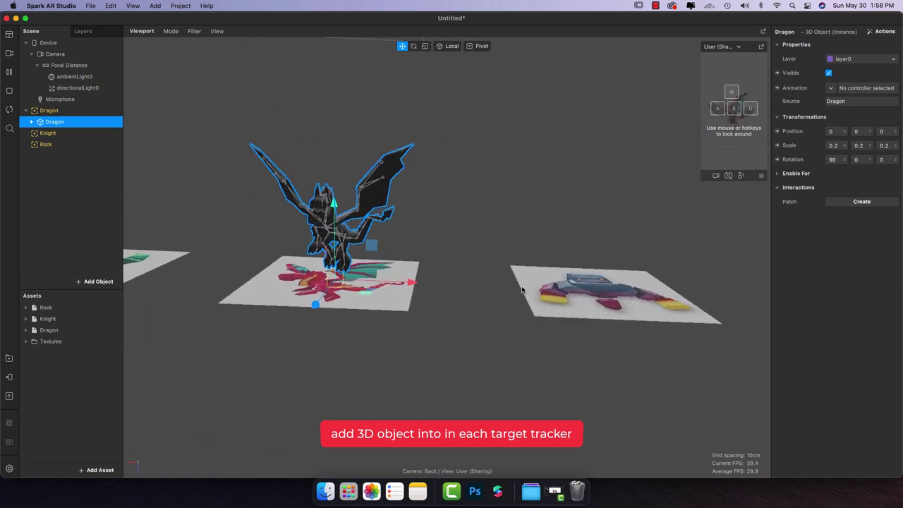
# - Set the diffuse color of the Dragon model's 01 - Default1 material to white
pyautogui.click(26, 330)
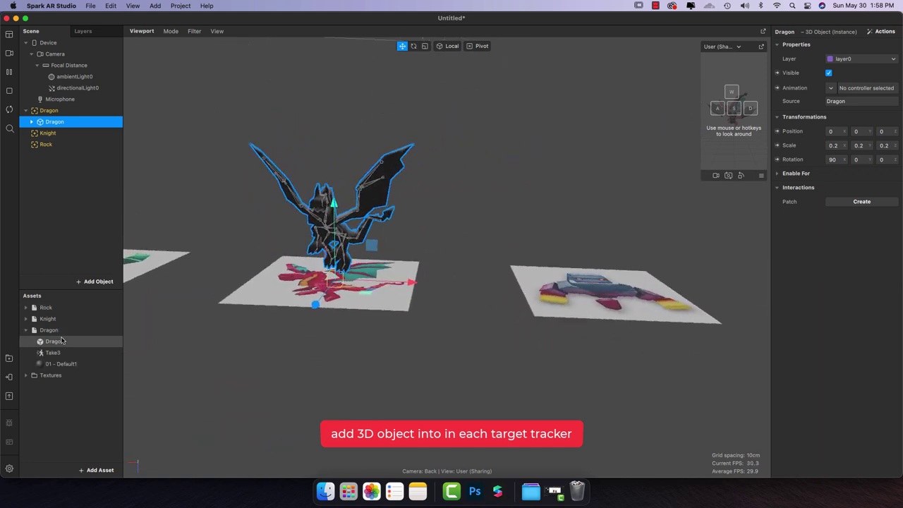
pyautogui.click(59, 364)
pyautogui.click(839, 87)
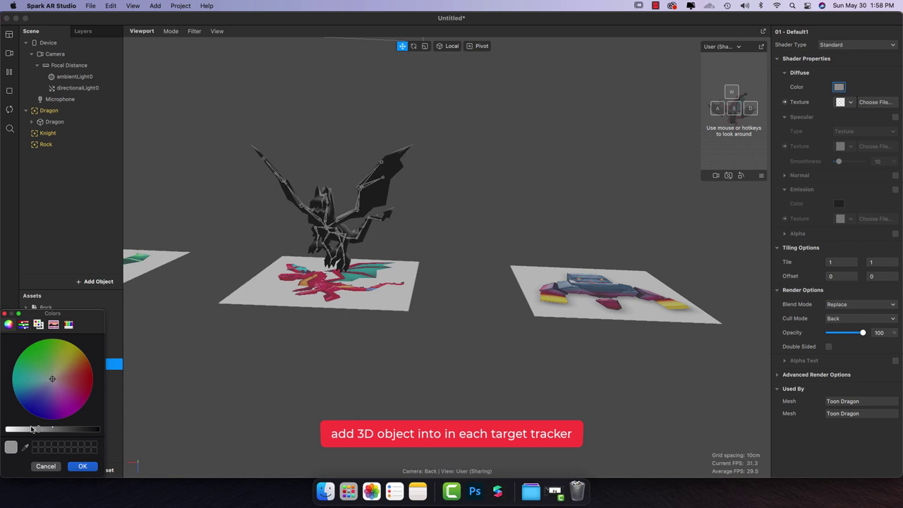
pyautogui.moveTo(31, 429); pyautogui.dragTo(98, 429)
pyautogui.click(83, 467)
# - Change the Dragon material's shader type to Flat and assign the Toon-Dragon texture to it
pyautogui.click(845, 47)
pyautogui.click(836, 60)
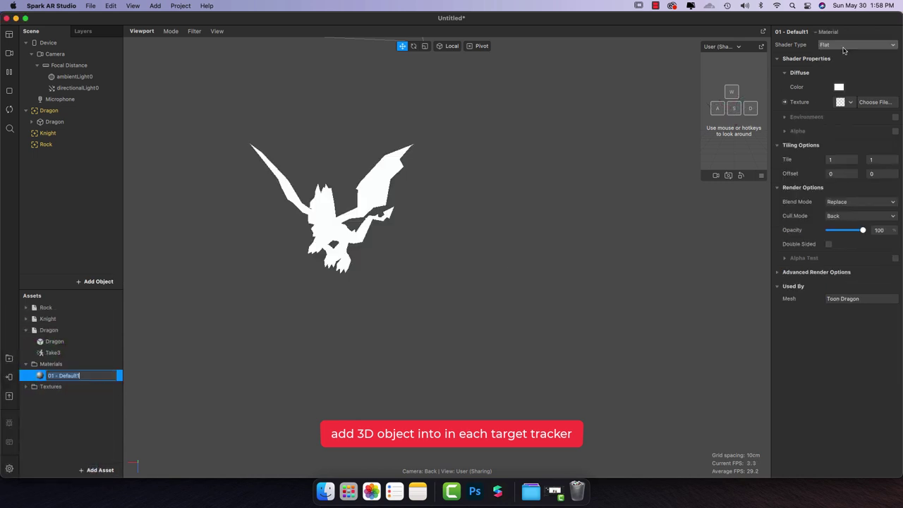
pyautogui.click(849, 103)
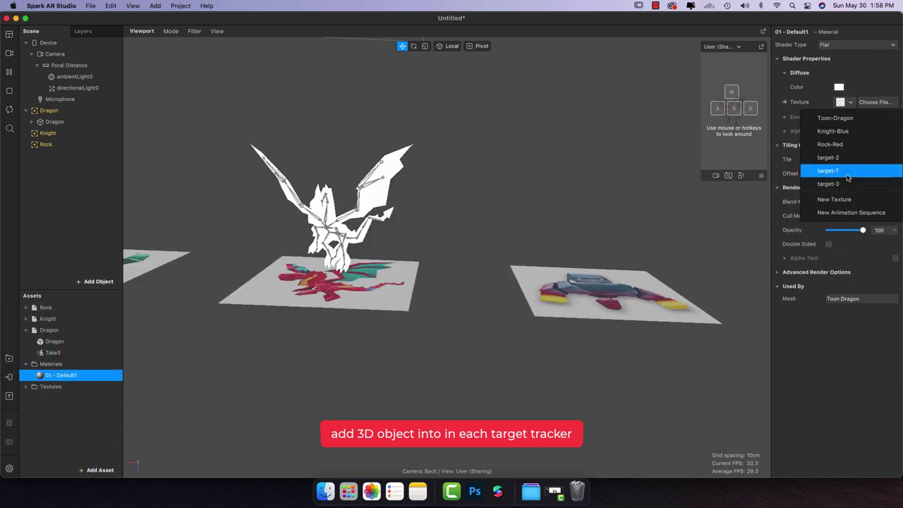
pyautogui.click(850, 118)
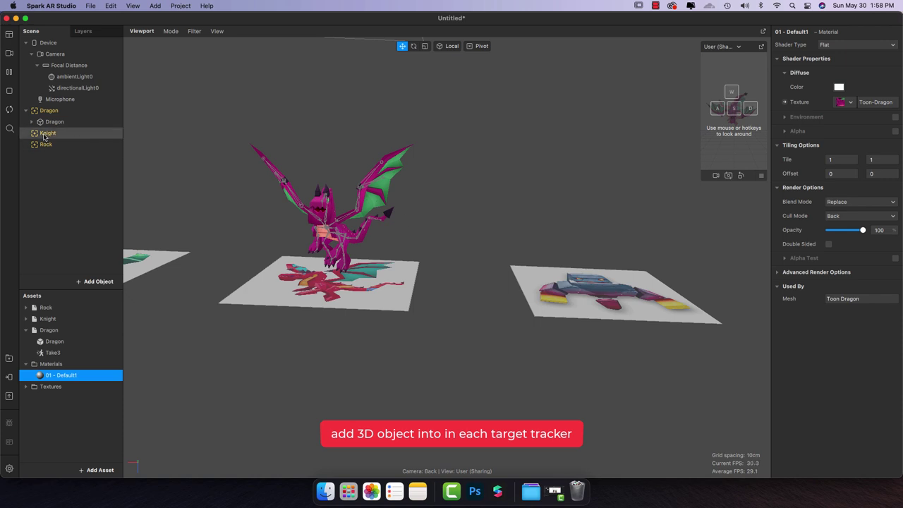
# - Place the Knight 3D model inside the Knight target tracker and the Rock 3D model inside the Rock target tracker
pyautogui.keyDown('alt'); pyautogui.moveTo(329, 266); pyautogui.dragTo(345, 220); pyautogui.keyUp('alt')
pyautogui.click(26, 330)
pyautogui.click(23, 343)
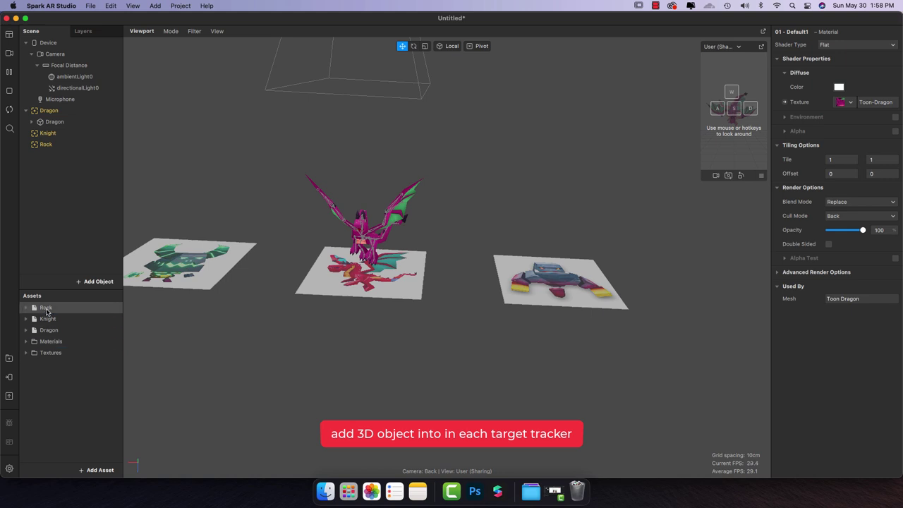
pyautogui.click(45, 307)
pyautogui.moveTo(47, 318); pyautogui.dragTo(64, 134)
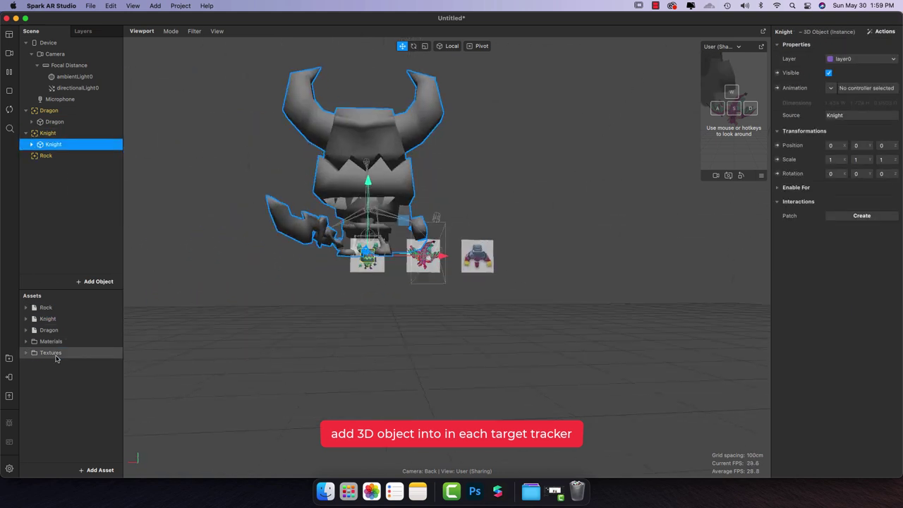
pyautogui.moveTo(46, 307); pyautogui.dragTo(58, 156)
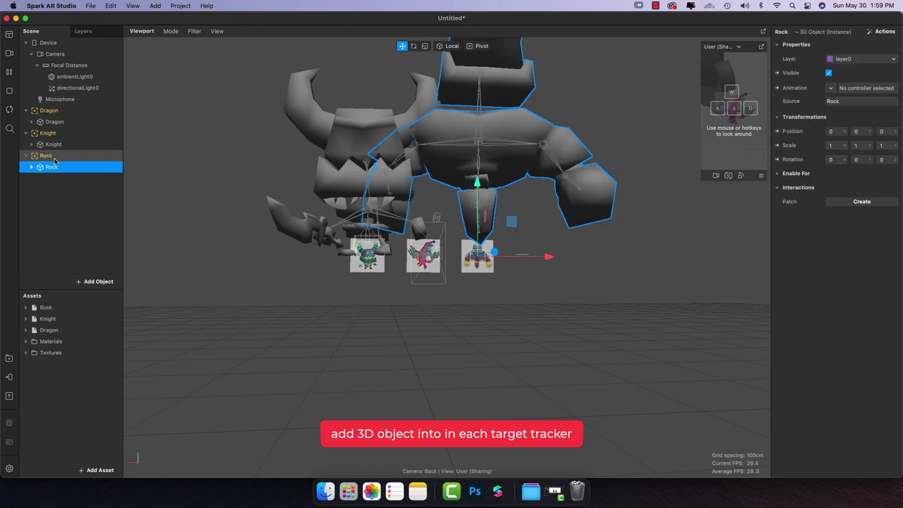
# - Change the shader type of the Rock model's 01 - Default material to Flat
pyautogui.doubleClick(48, 308)
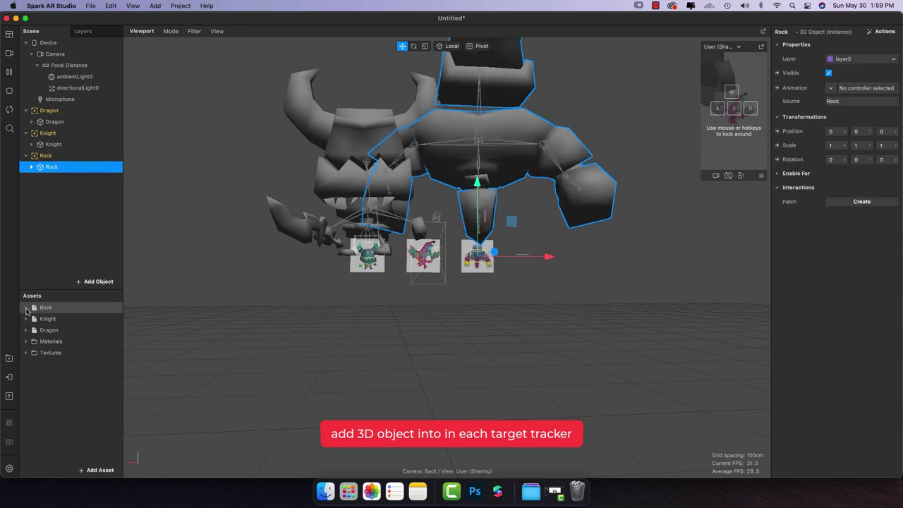
pyautogui.click(52, 342)
pyautogui.click(838, 51)
pyautogui.click(837, 69)
# - Set the Rock material's diffuse color to white and assign the Rock-Red texture to it
pyautogui.click(839, 88)
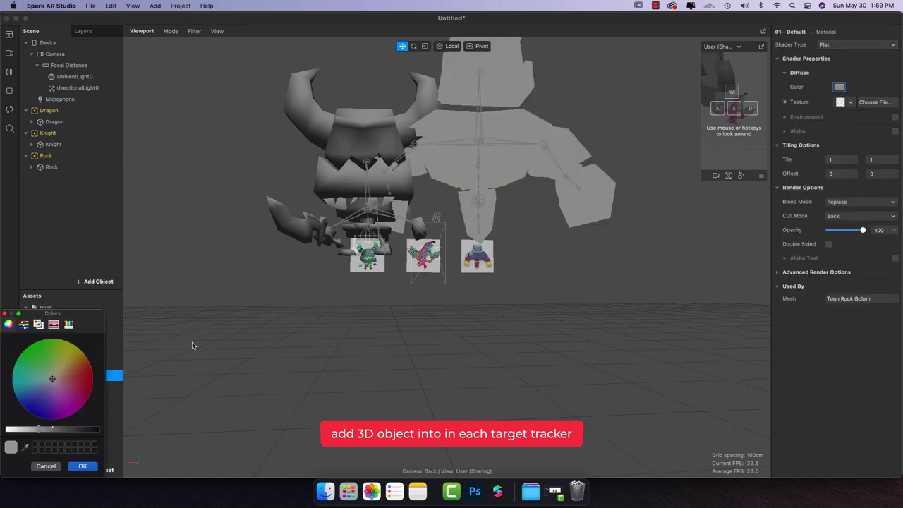
pyautogui.moveTo(36, 430); pyautogui.dragTo(3, 438)
pyautogui.click(89, 466)
pyautogui.click(841, 102)
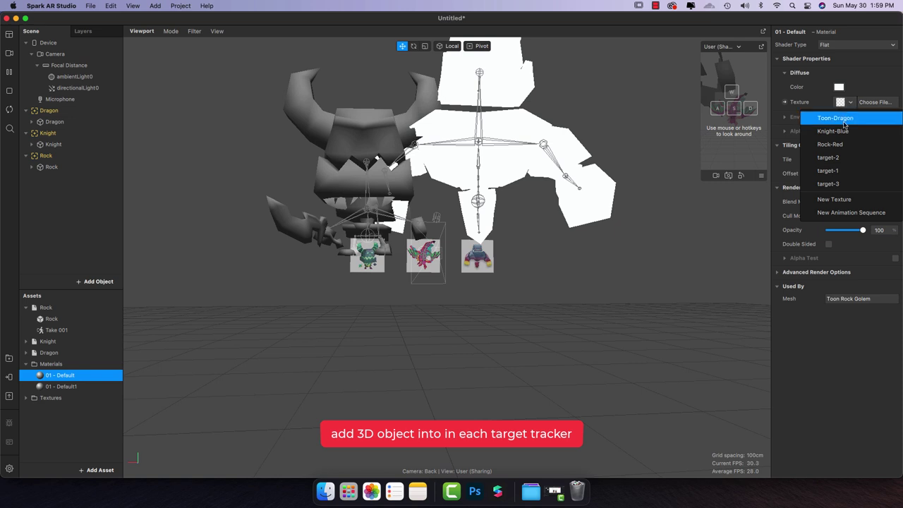
pyautogui.click(842, 144)
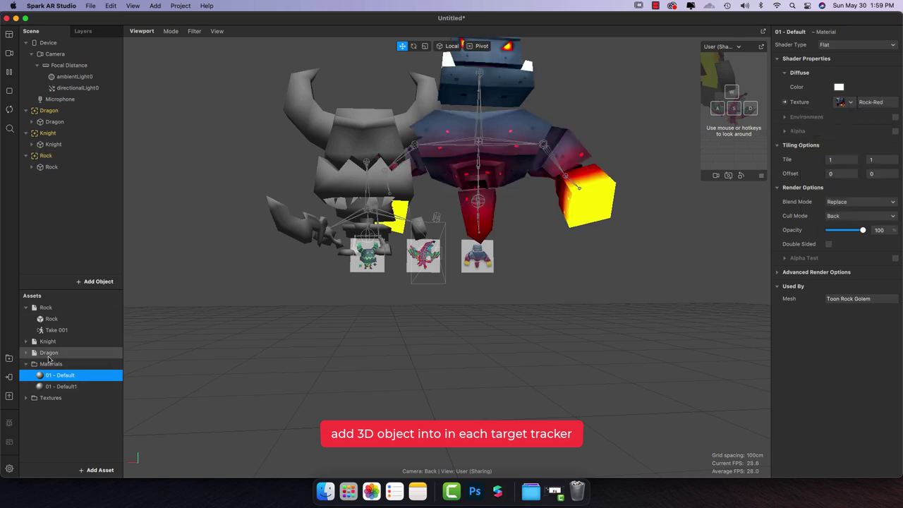
# - Change the shader type of the Knight model's 01 - Default0 material to Flat
pyautogui.click(25, 341)
pyautogui.click(61, 374)
pyautogui.click(857, 44)
pyautogui.click(846, 57)
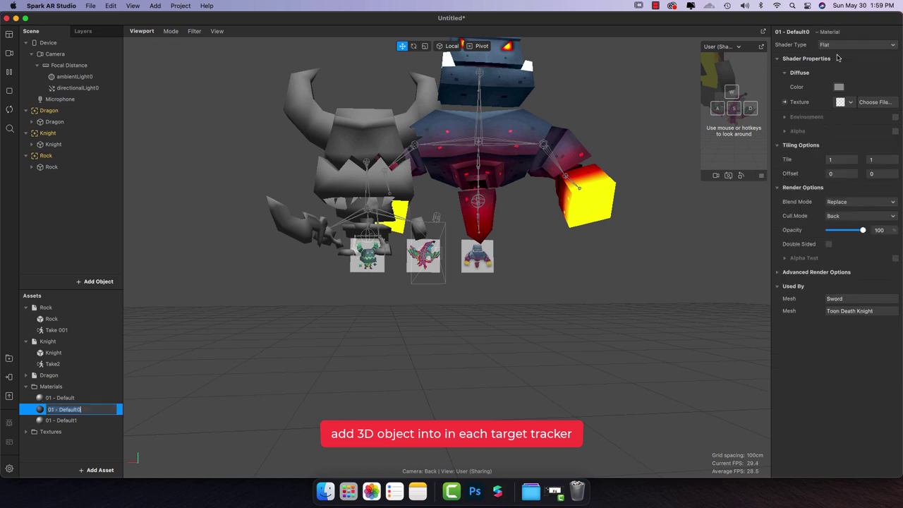
# - Set the Knight material's diffuse color to white and assign the Knight-Blue texture to it
pyautogui.click(839, 87)
pyautogui.moveTo(40, 429); pyautogui.dragTo(98, 429)
pyautogui.click(82, 466)
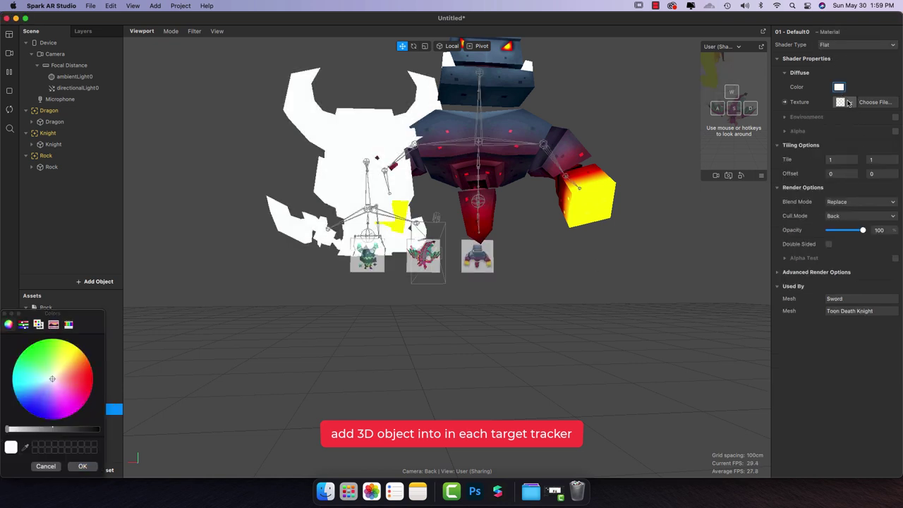
pyautogui.click(850, 101)
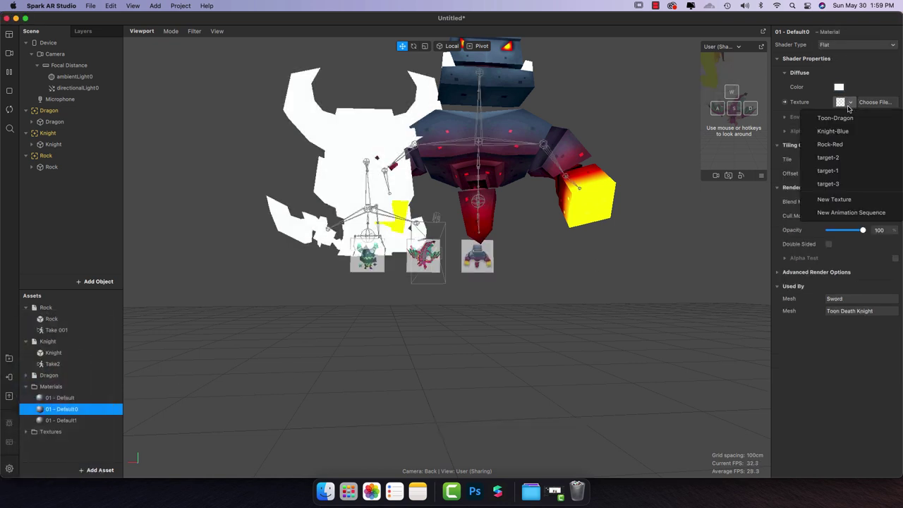
pyautogui.click(839, 137)
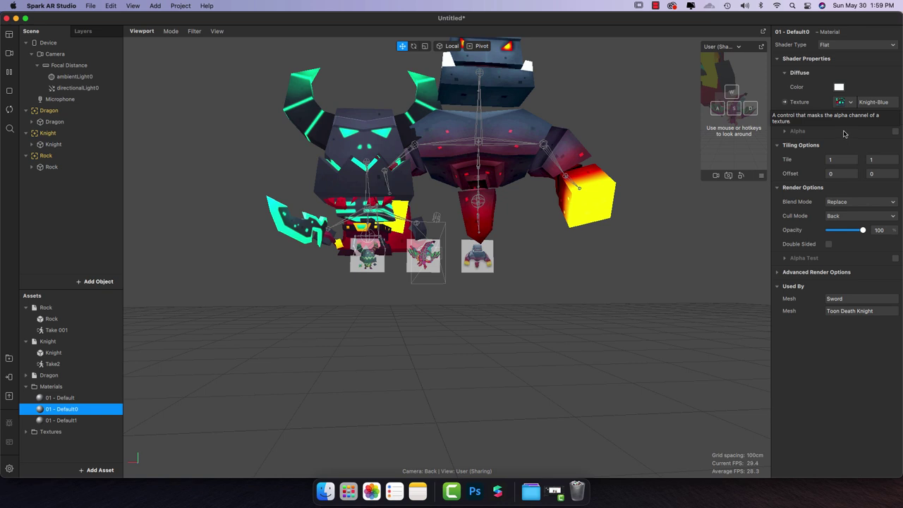
# - Scale the Rock 3D model to 0.15 on all three axes and rotate it 90 degrees about X
pyautogui.click(56, 168)
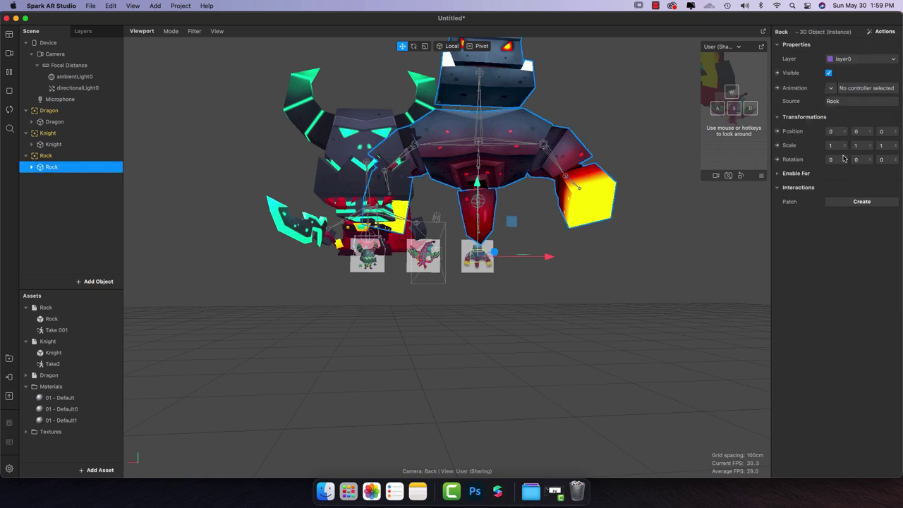
pyautogui.write('.15')
pyautogui.click(860, 146)
pyautogui.write('.15')
pyautogui.click(890, 146)
pyautogui.write('.15')
pyautogui.click(860, 159)
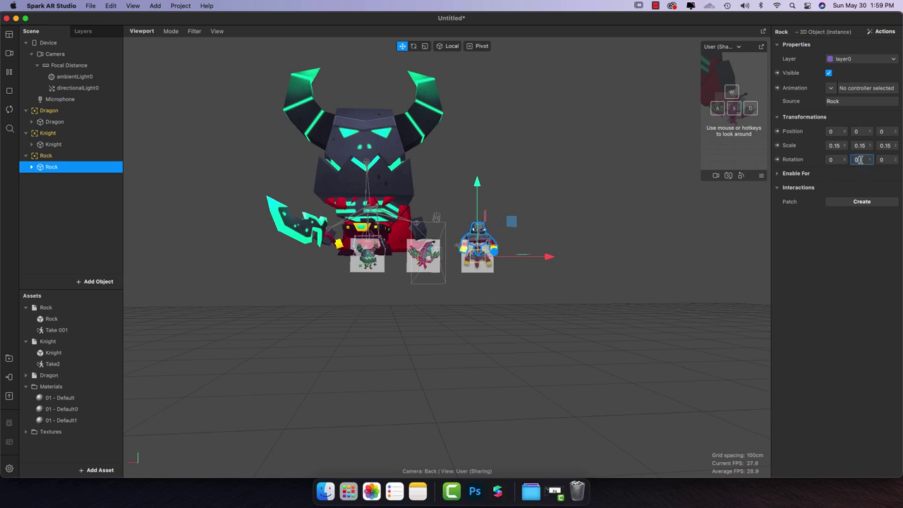
pyautogui.press('Return')
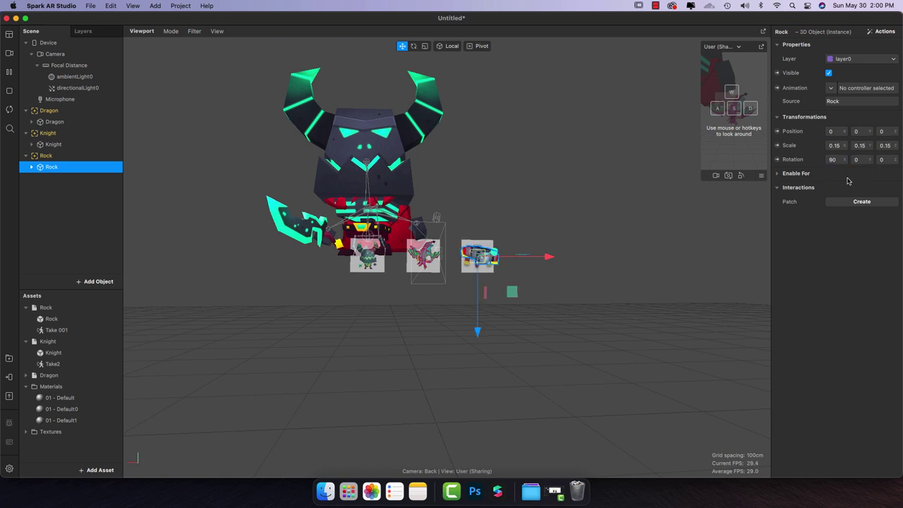
# - Scale the Knight 3D model to 0.15 on all three axes and rotate it 90 degrees about X
pyautogui.click(64, 144)
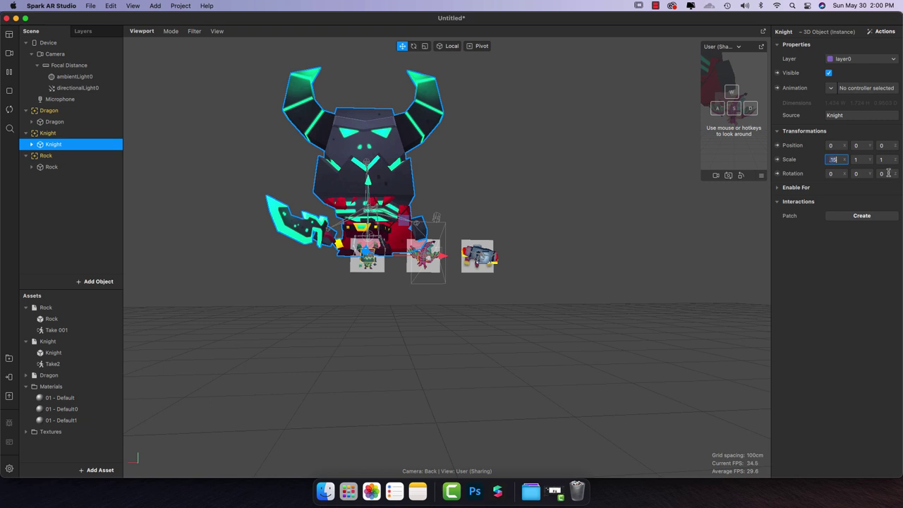
pyautogui.write('.15')
pyautogui.click(865, 161)
pyautogui.write('.15')
pyautogui.click(883, 160)
pyautogui.write('.15')
pyautogui.press('Return')
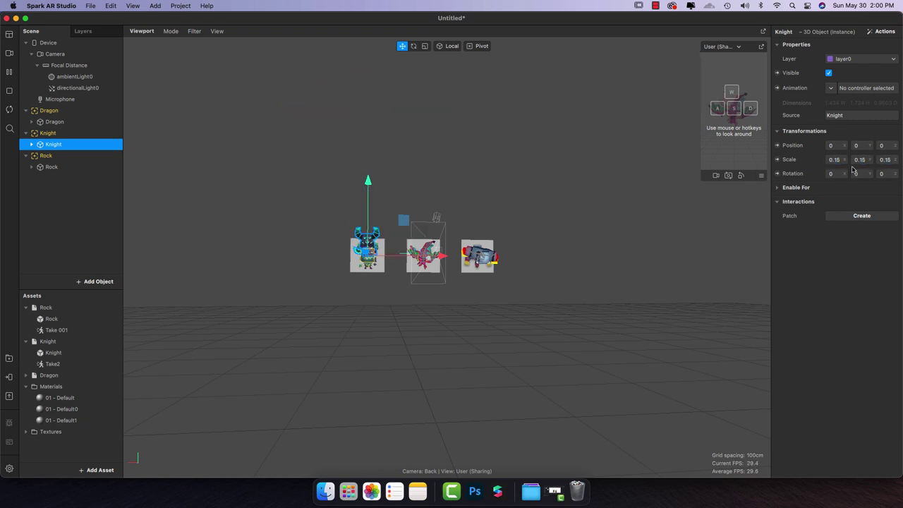
pyautogui.click(833, 173)
pyautogui.write('90')
pyautogui.press('Return')
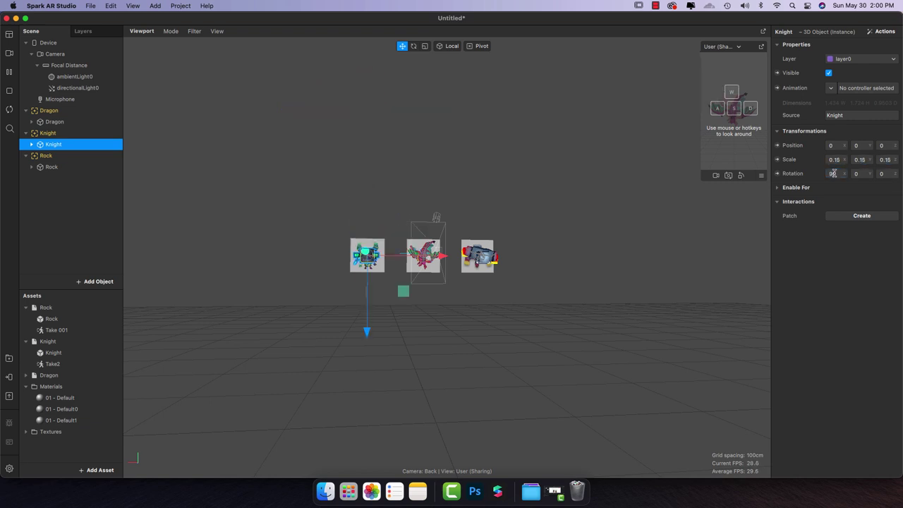
# - Examine the sizes of the three models on their target images and check the Rock, Knight and Dragon trackers
pyautogui.click(523, 250)
pyautogui.keyDown('alt'); pyautogui.moveTo(540, 294); pyautogui.dragTo(487, 122); pyautogui.keyUp('alt')
pyautogui.scroll(5, 441, 221)
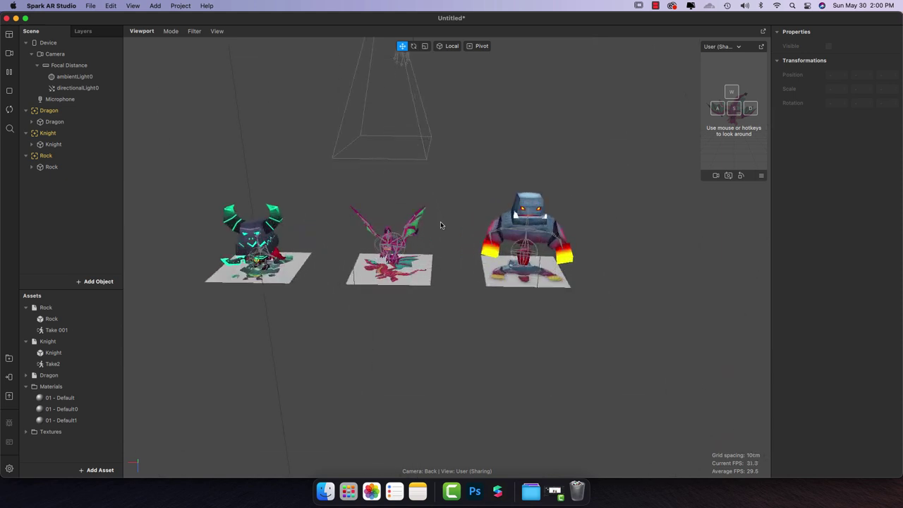
pyautogui.scroll(2, 440, 224)
pyautogui.click(74, 156)
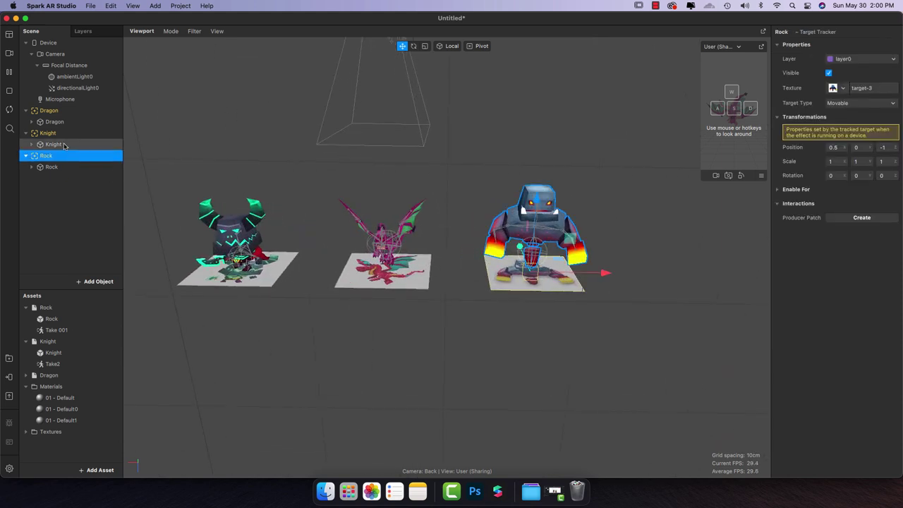
pyautogui.click(60, 134)
pyautogui.click(55, 111)
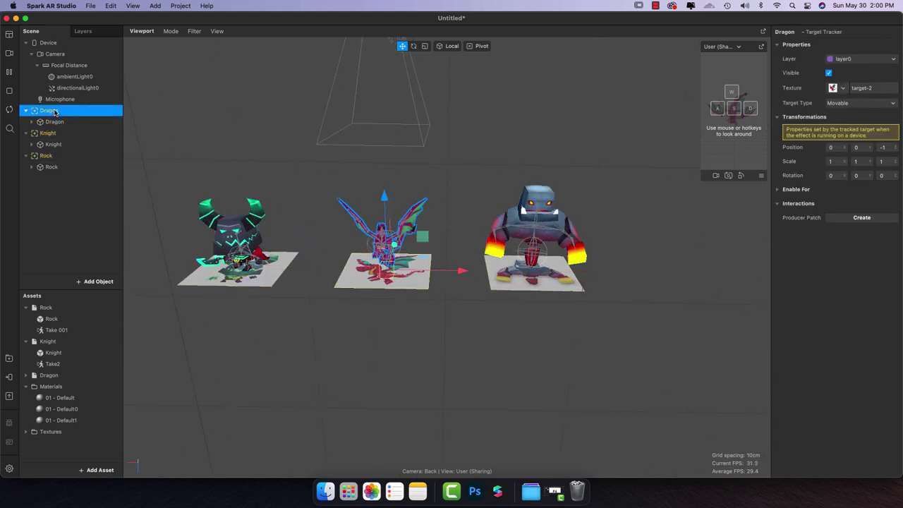
# - Set the Rock 3D model's scale to 0.1 on all three axes
pyautogui.click(51, 167)
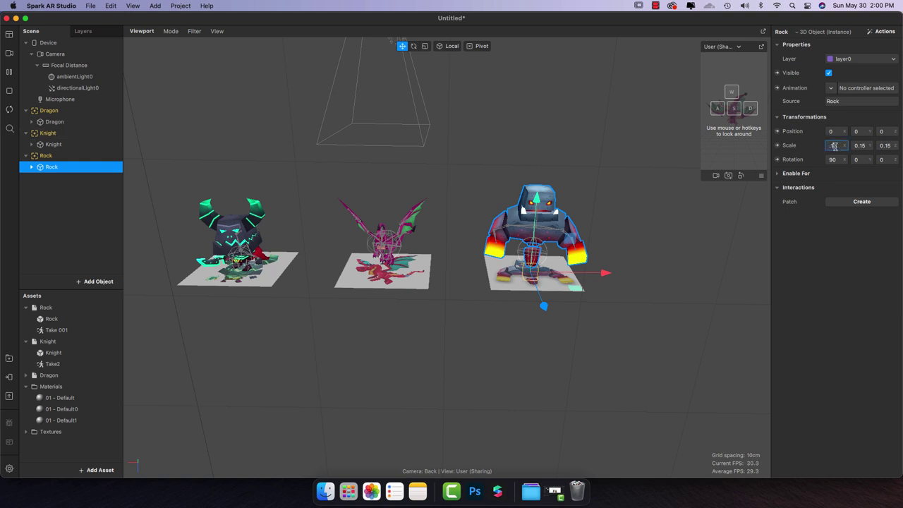
pyautogui.click(860, 146)
pyautogui.write('.1')
pyautogui.click(886, 146)
pyautogui.write('.1')
pyautogui.press('Return')
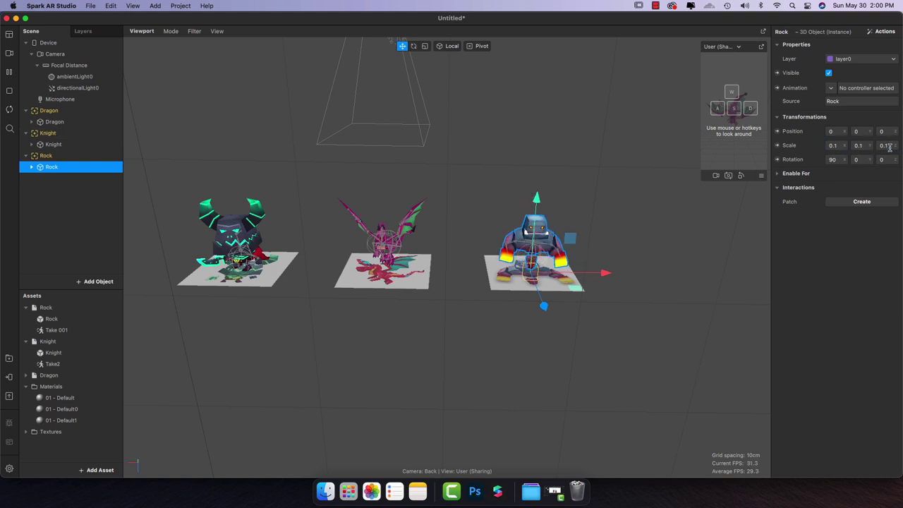
# - Set the Knight 3D model's scale to 0.1 on all three axes
pyautogui.click(68, 144)
pyautogui.write('0.1')
pyautogui.press('Tab')
pyautogui.write('0.1')
pyautogui.press('Tab')
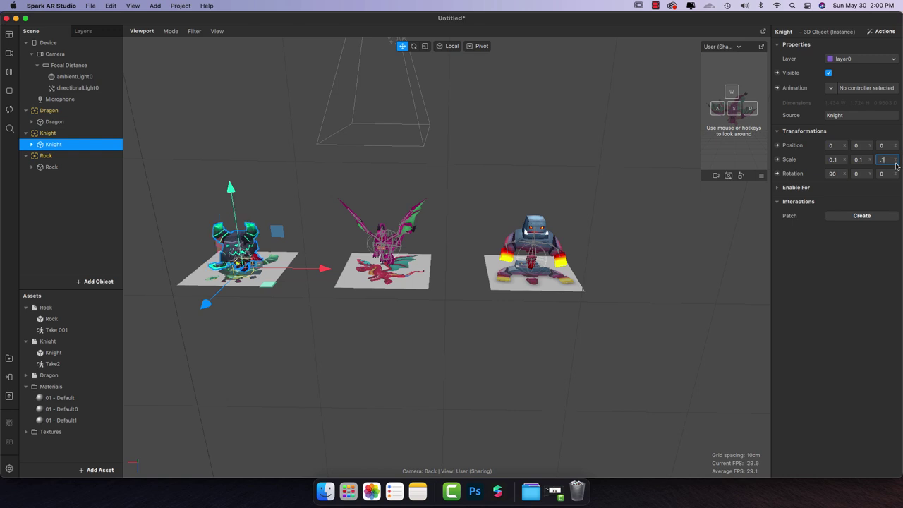
pyautogui.write('0.1')
pyautogui.press('Return')
pyautogui.click(526, 310)
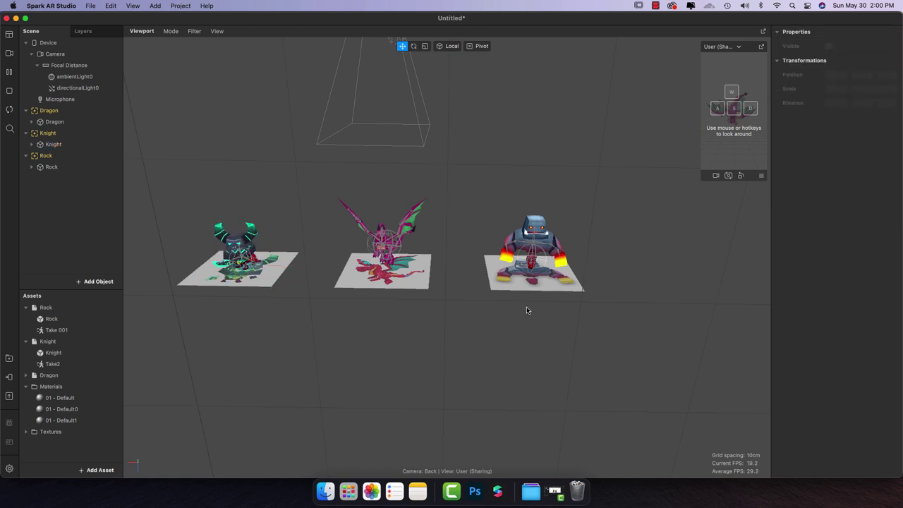
pyautogui.click(9, 379)
pyautogui.click(175, 299)
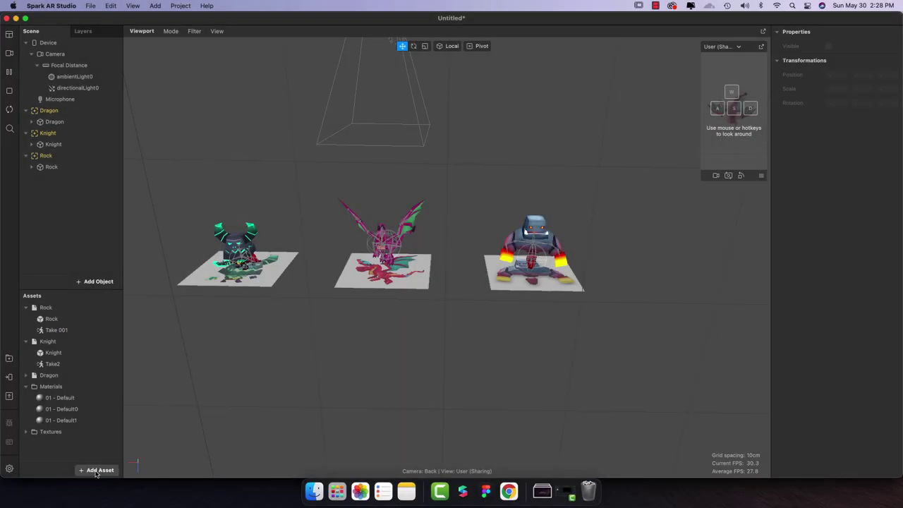
# - Create a new material named Green and set its shader type to Flat
pyautogui.click(97, 469)
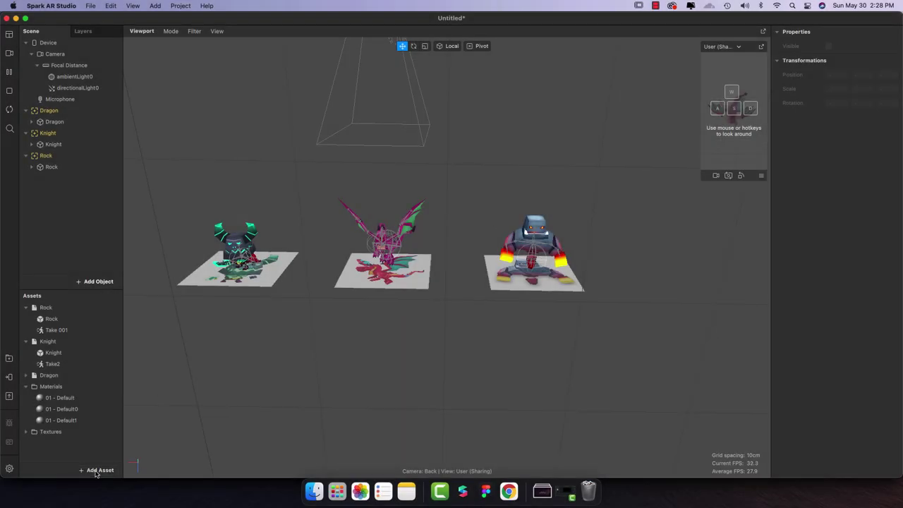
pyautogui.click(136, 409)
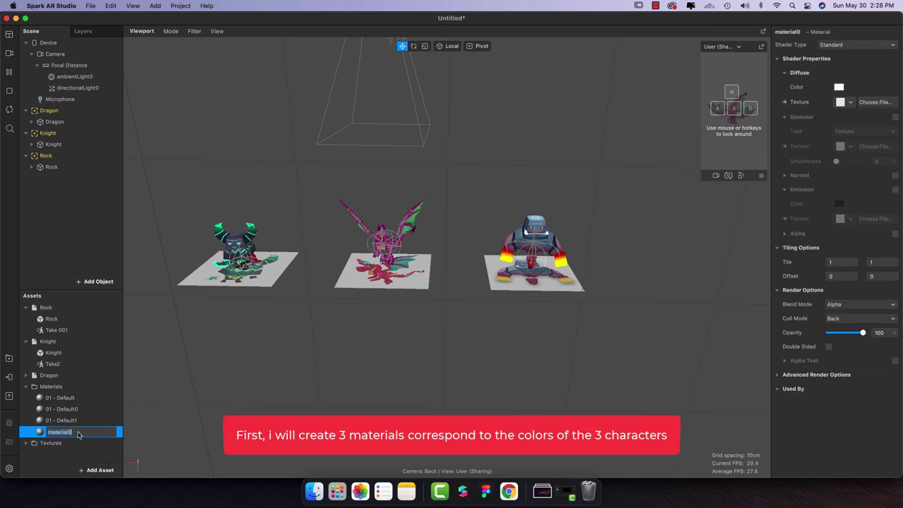
pyautogui.write('Green')
pyautogui.press('Return')
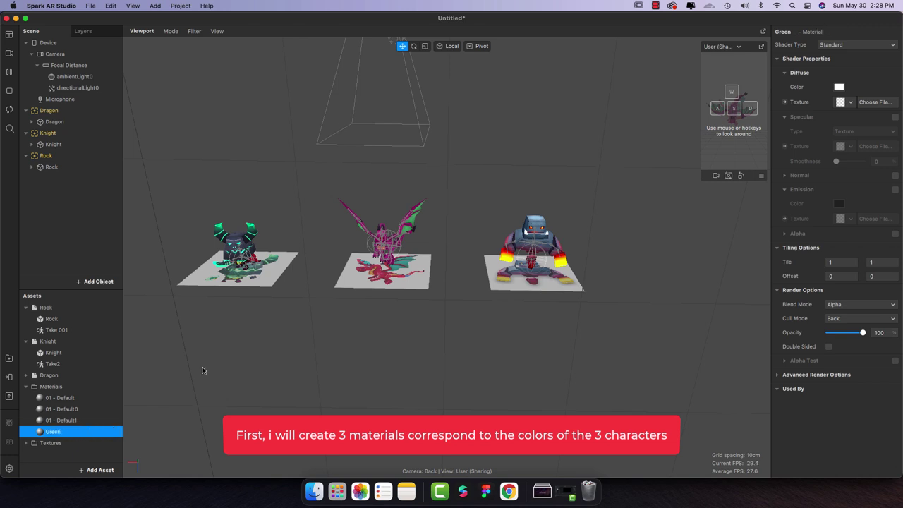
pyautogui.click(878, 45)
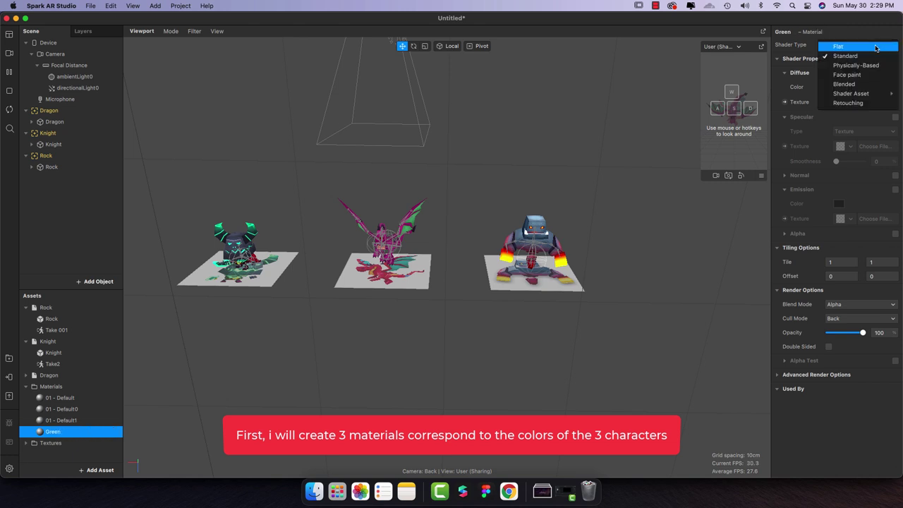
pyautogui.click(875, 47)
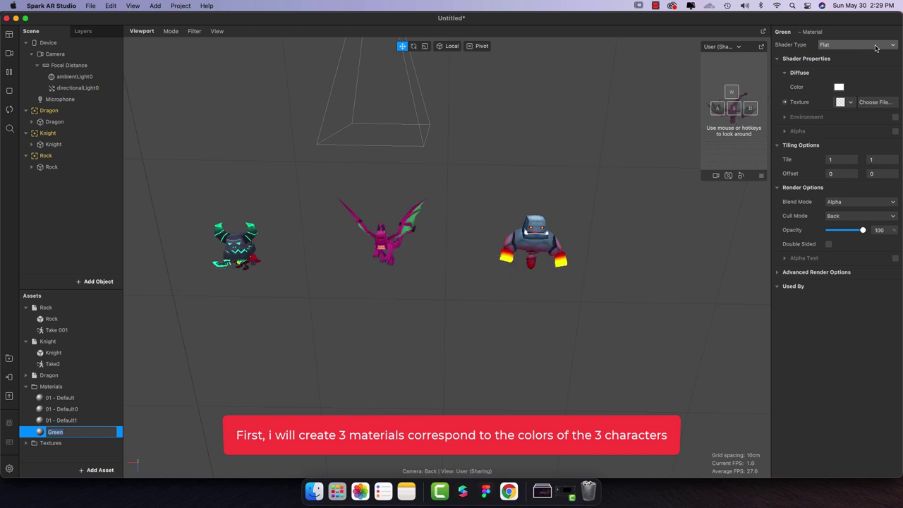
# - Color the Green material with a bright green sampled from the Knight model's horn and set its blend mode to Add
pyautogui.click(838, 86)
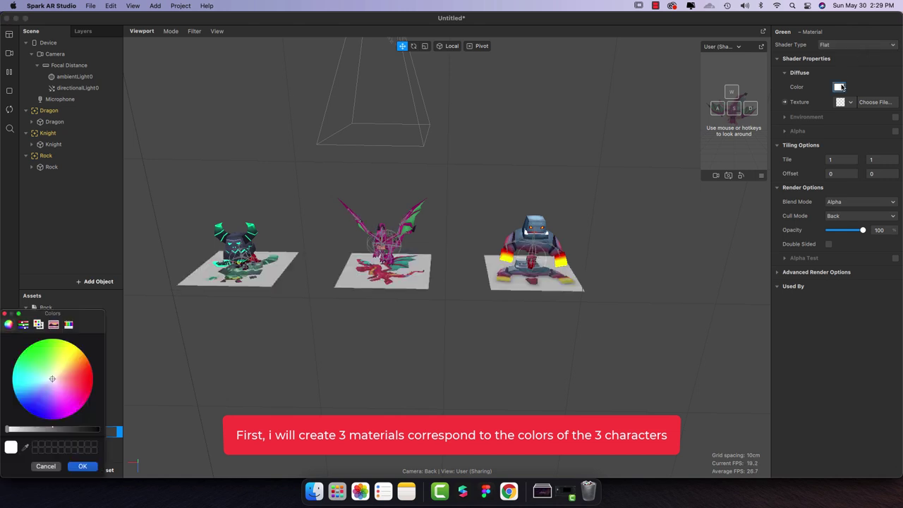
pyautogui.click(38, 364)
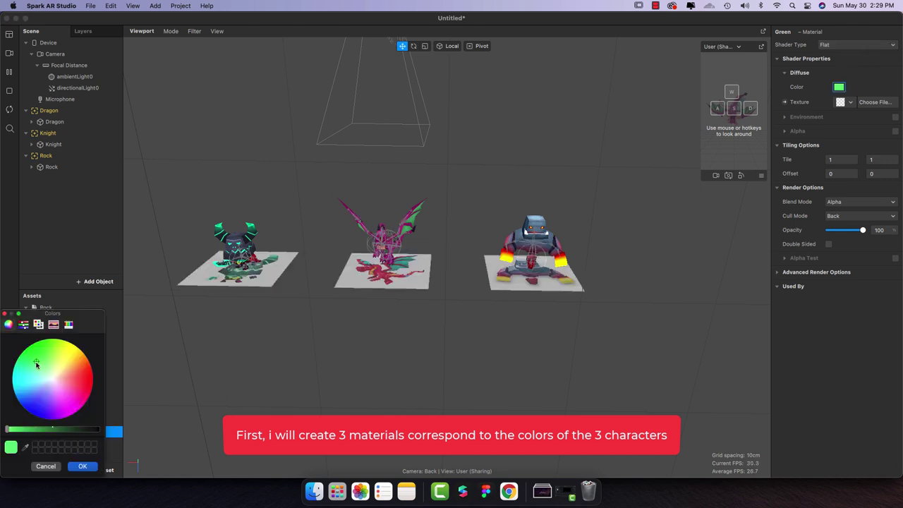
pyautogui.moveTo(36, 364); pyautogui.dragTo(31, 375)
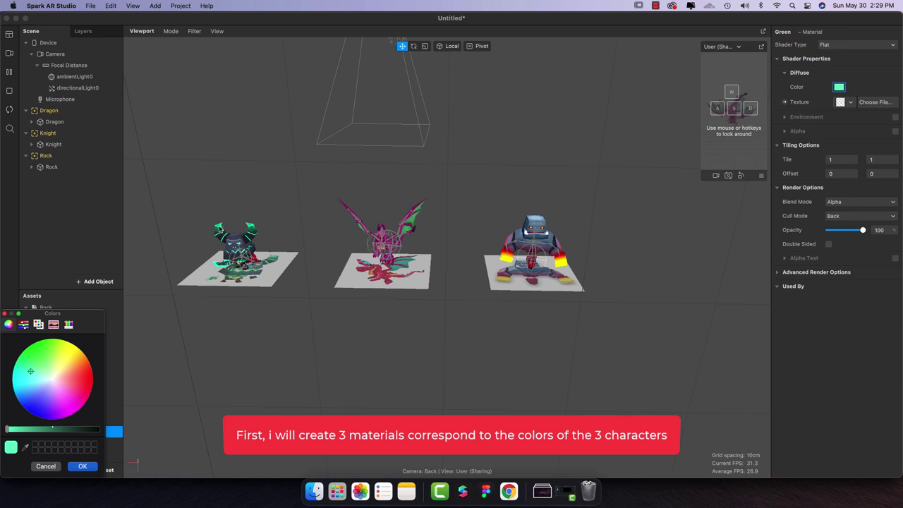
pyautogui.click(25, 447)
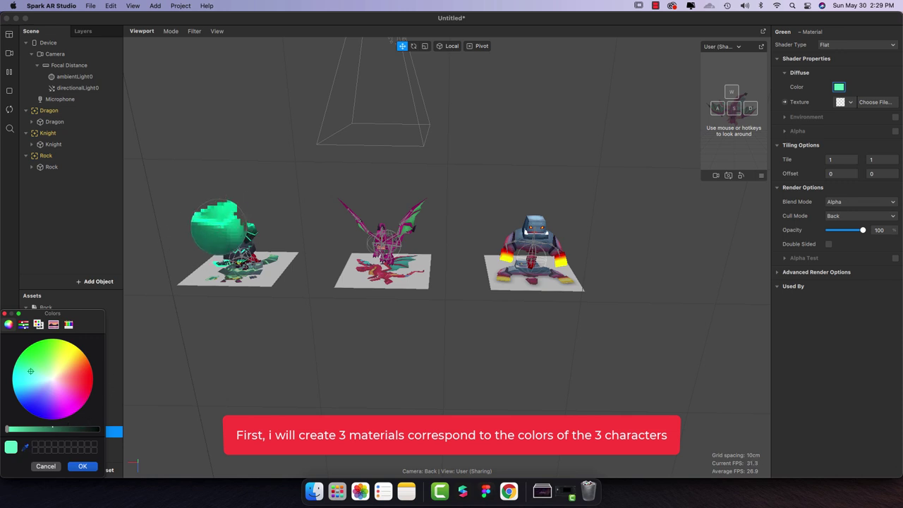
pyautogui.click(218, 228)
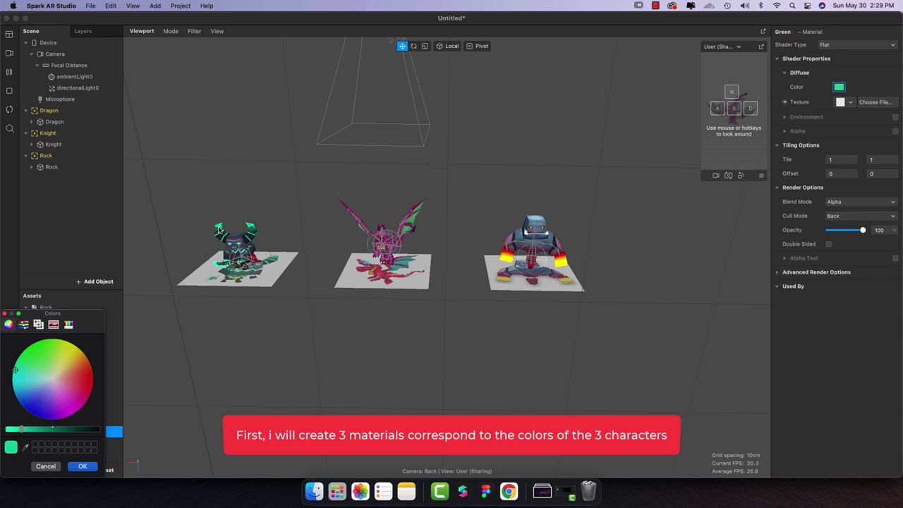
pyautogui.moveTo(22, 429); pyautogui.dragTo(19, 429)
pyautogui.click(73, 467)
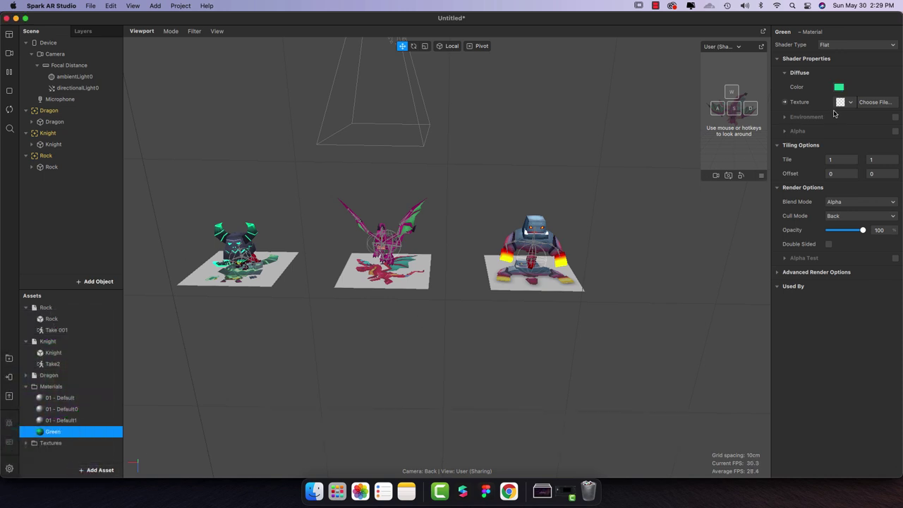
pyautogui.click(853, 201)
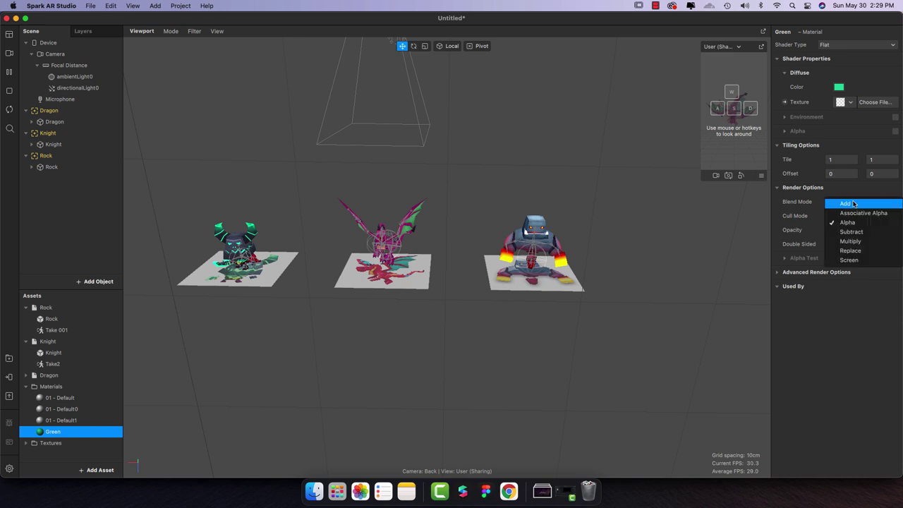
pyautogui.click(845, 203)
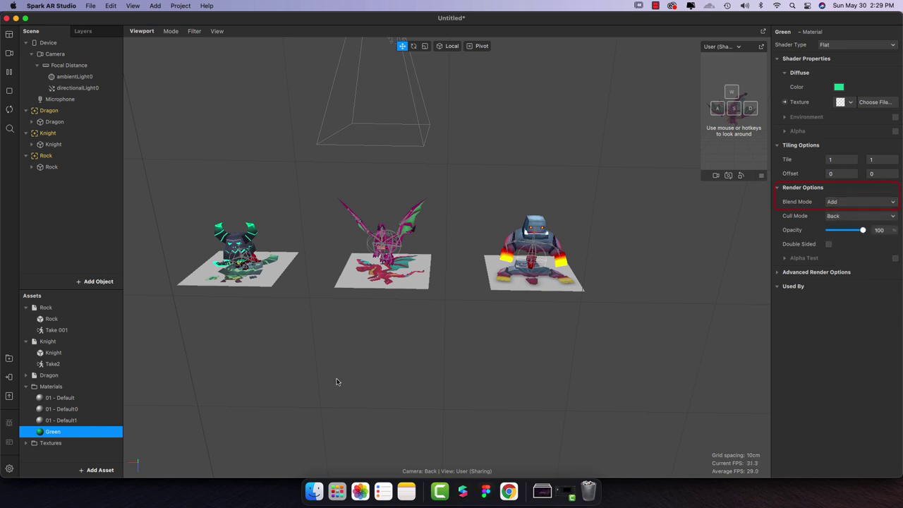
# - Duplicate the Green material and rename the copy Purple
pyautogui.rightClick(65, 432)
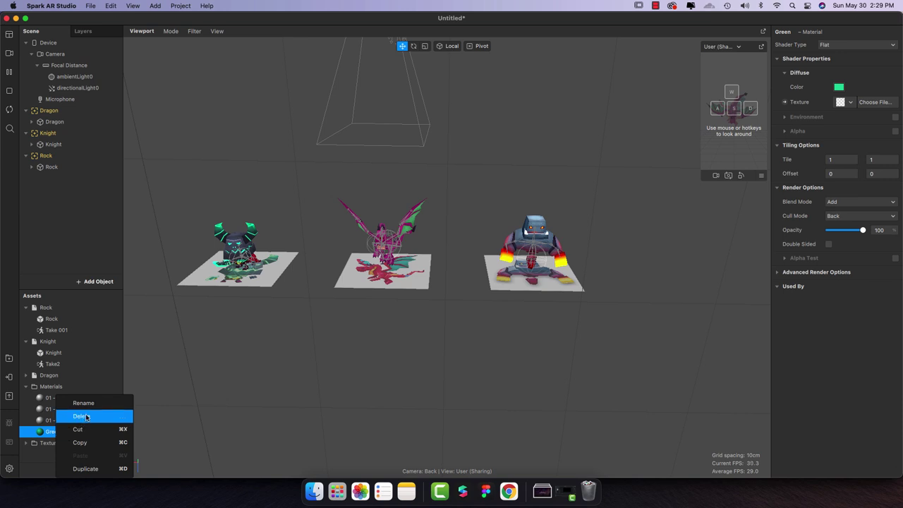
pyautogui.click(85, 468)
pyautogui.doubleClick(59, 444)
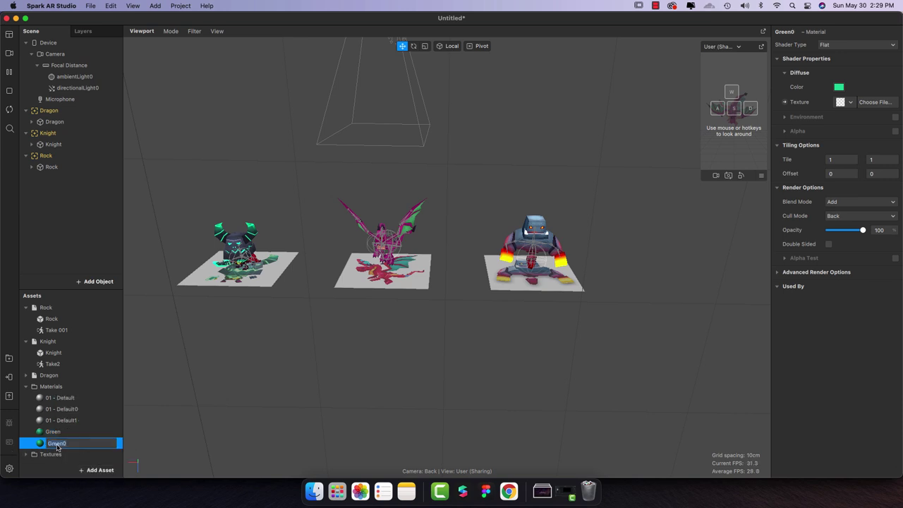
pyautogui.write('Pu')
pyautogui.write('ple')
pyautogui.click(55, 444)
pyautogui.write('r')
pyautogui.press('Return')
# - Set the Purple material's diffuse color to a purple sampled from the Dragon model and brighten it to a vivid magenta
pyautogui.click(838, 87)
pyautogui.click(24, 449)
pyautogui.click(401, 235)
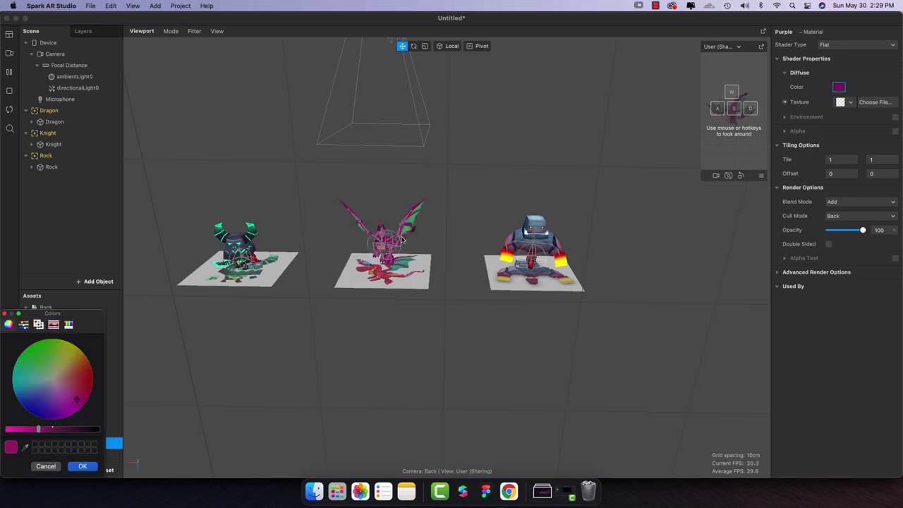
pyautogui.moveTo(38, 428); pyautogui.dragTo(17, 431)
pyautogui.click(83, 467)
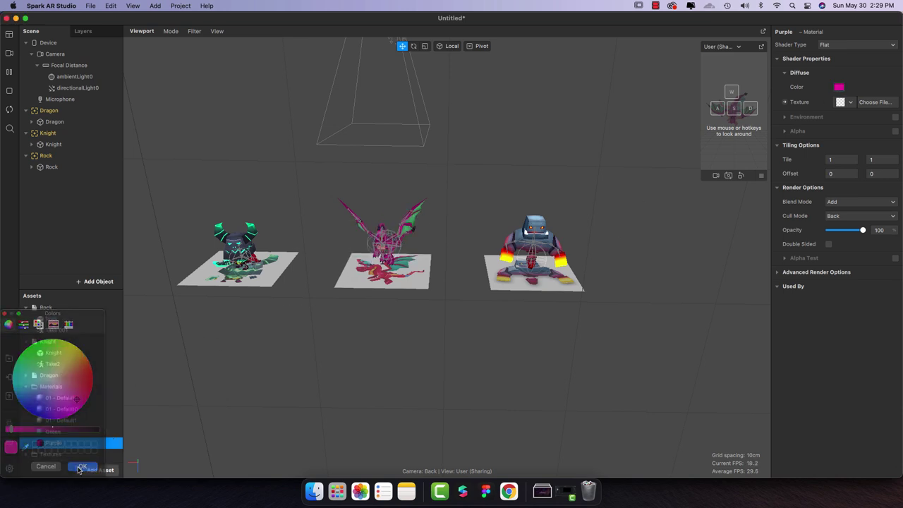
# - Duplicate the Purple material and rename the copy Red
pyautogui.rightClick(69, 446)
pyautogui.click(87, 468)
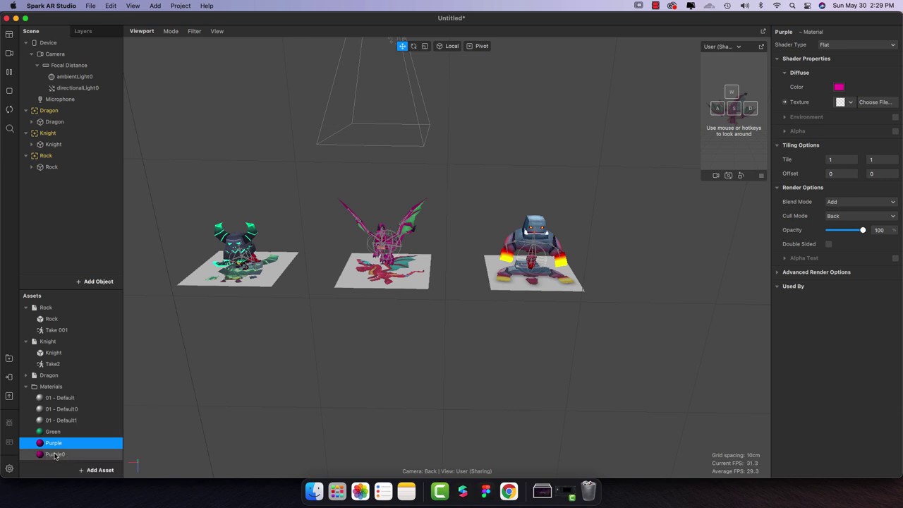
pyautogui.doubleClick(54, 455)
pyautogui.write('ReRed')
pyautogui.press('Return')
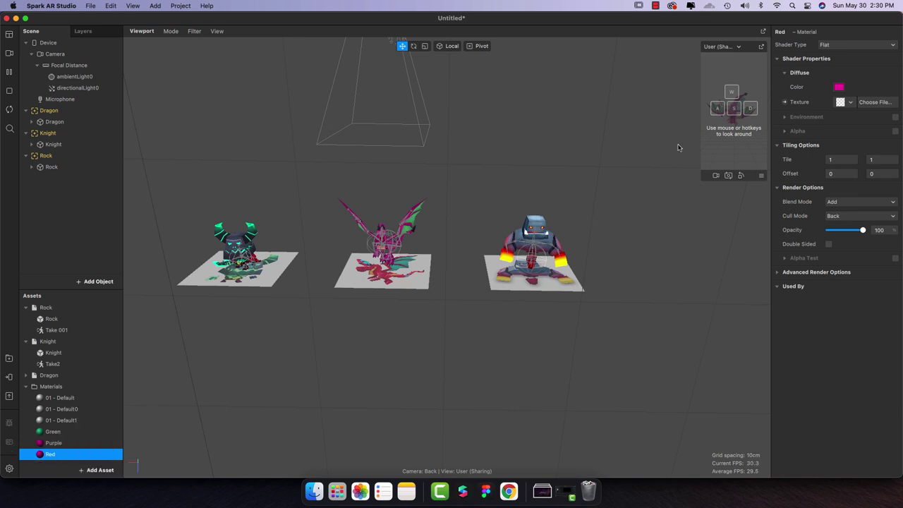
# - Set the Red material's diffuse color to a red sampled from the Rock model's fiery hand, raised to full brightness
pyautogui.click(838, 87)
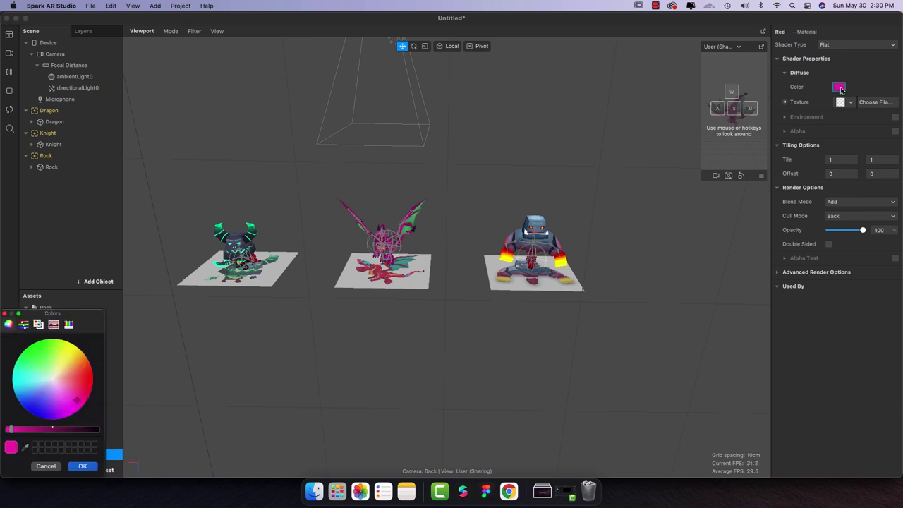
pyautogui.click(25, 447)
pyautogui.click(564, 257)
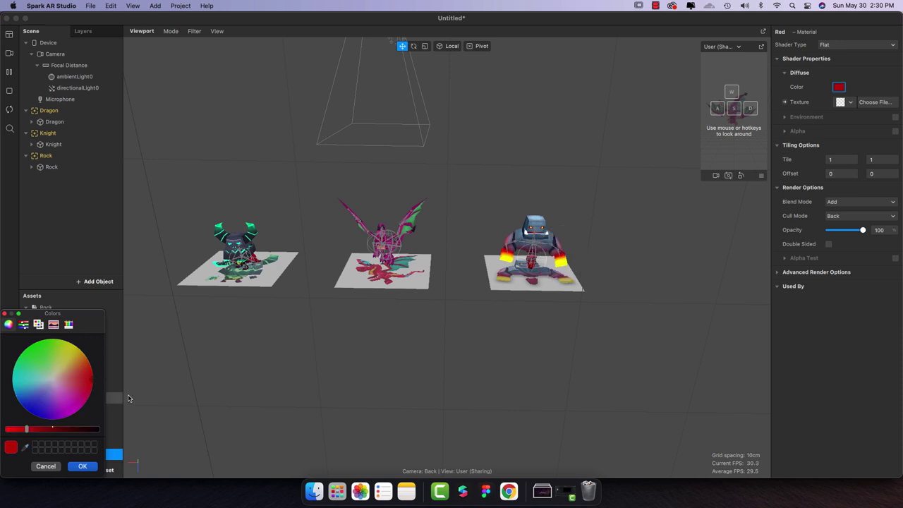
pyautogui.moveTo(26, 429); pyautogui.dragTo(1, 435)
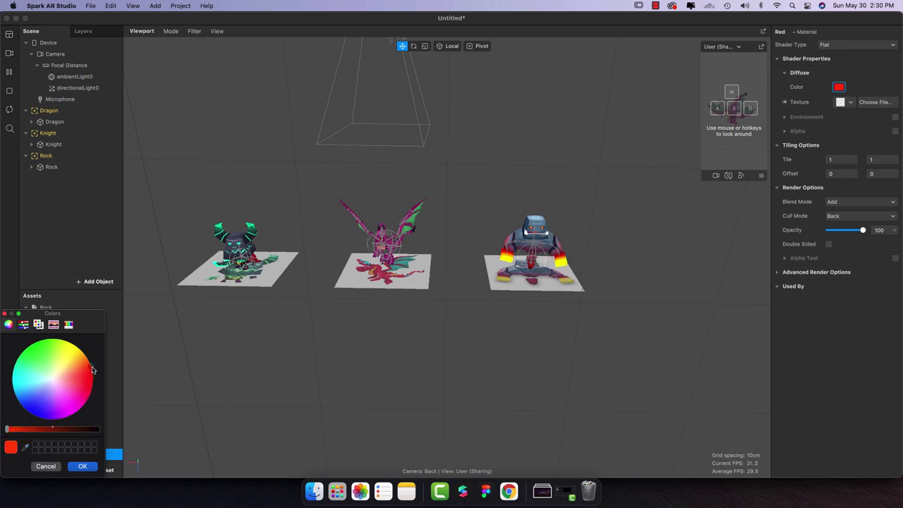
pyautogui.click(82, 466)
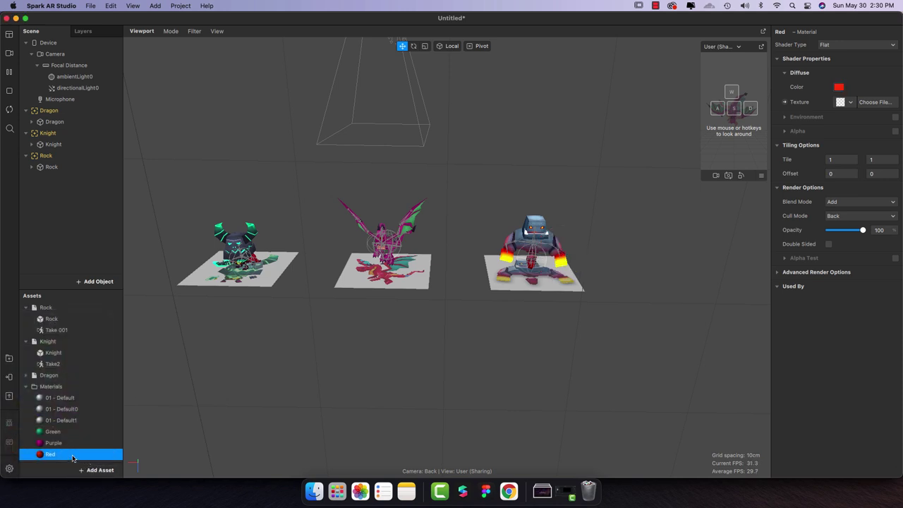
# - Add a particle system under the Dragon target tracker and rename it Purple
pyautogui.click(60, 110)
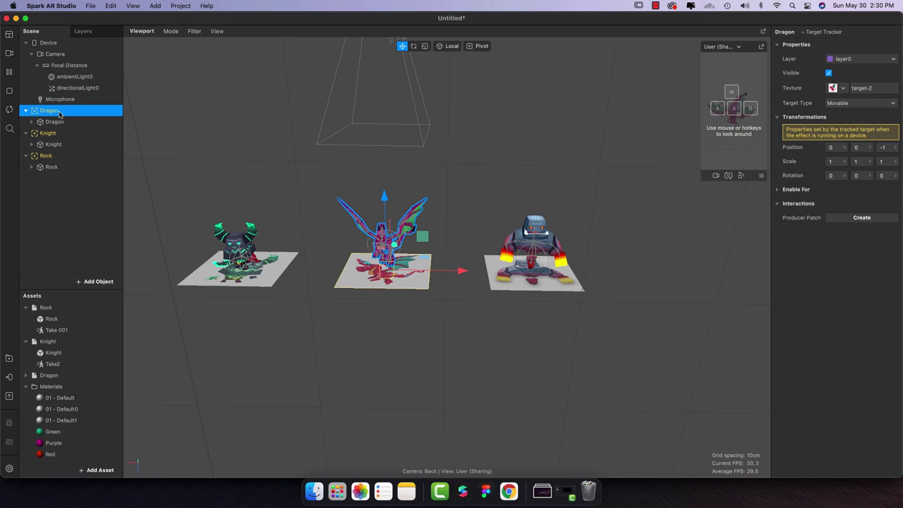
pyautogui.rightClick(60, 110)
pyautogui.moveTo(83, 122)
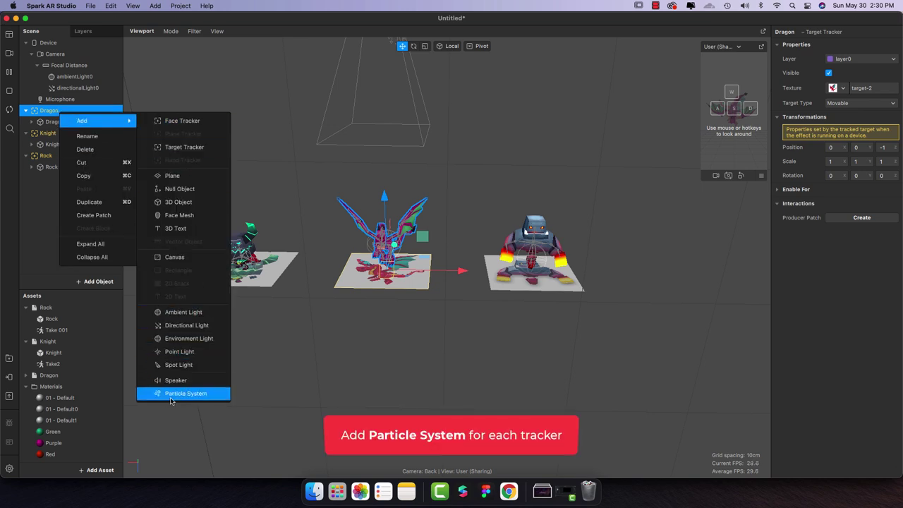
pyautogui.click(191, 398)
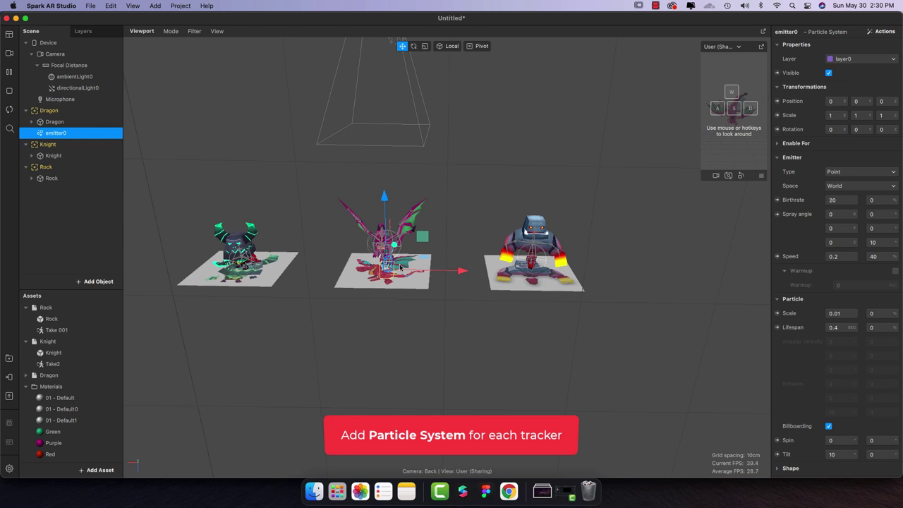
pyautogui.doubleClick(53, 134)
pyautogui.write('Purpl')
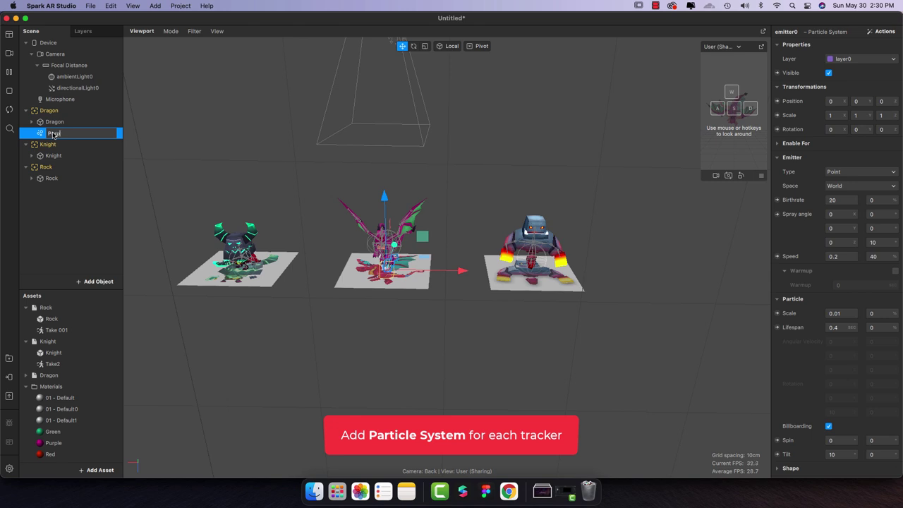
pyautogui.write('e')
pyautogui.press('Return')
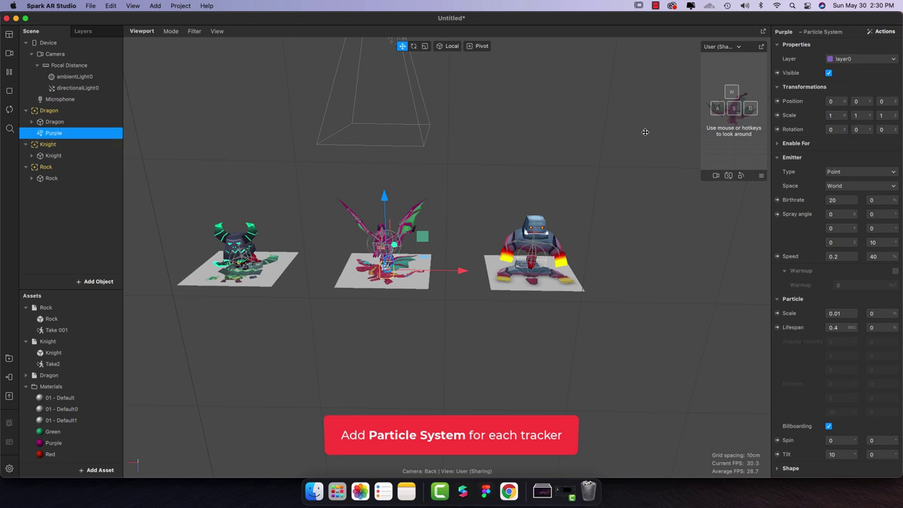
# - Set the Purple particle system's emitter type to Ring and its X rotation to 90
pyautogui.click(847, 172)
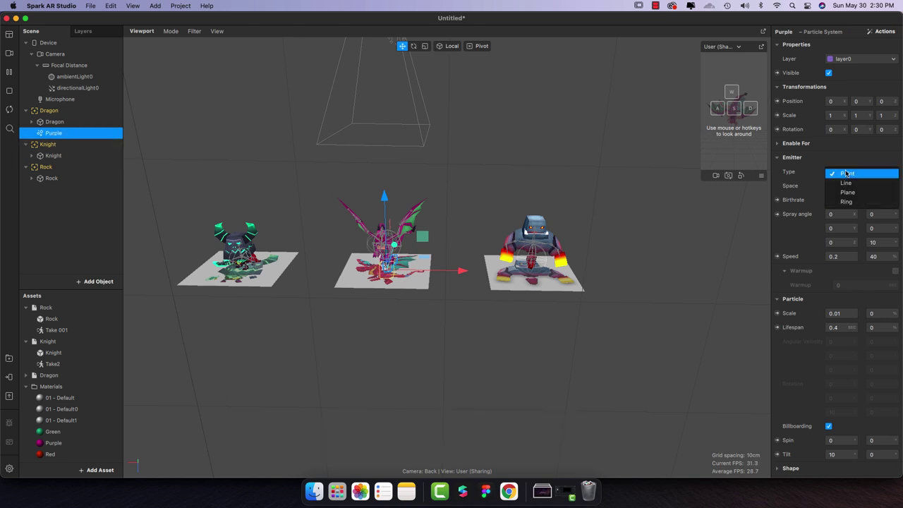
pyautogui.click(847, 202)
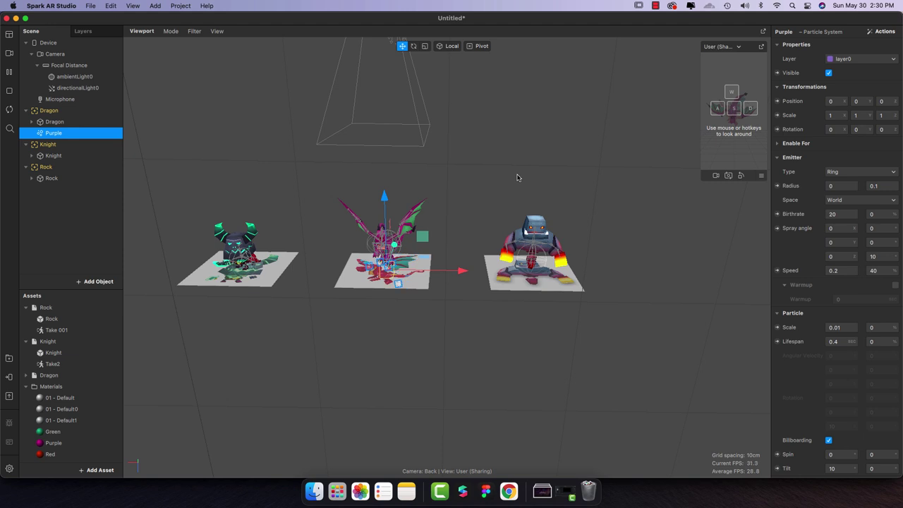
pyautogui.keyDown('alt'); pyautogui.moveTo(522, 164); pyautogui.dragTo(512, 206); pyautogui.keyUp('alt')
pyautogui.moveTo(511, 206); pyautogui.dragTo(526, 110, button='right')
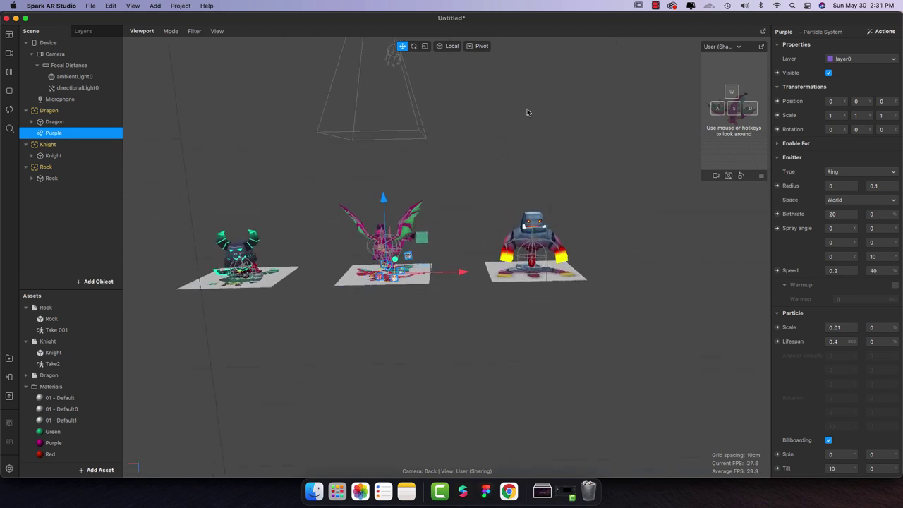
pyautogui.click(837, 132)
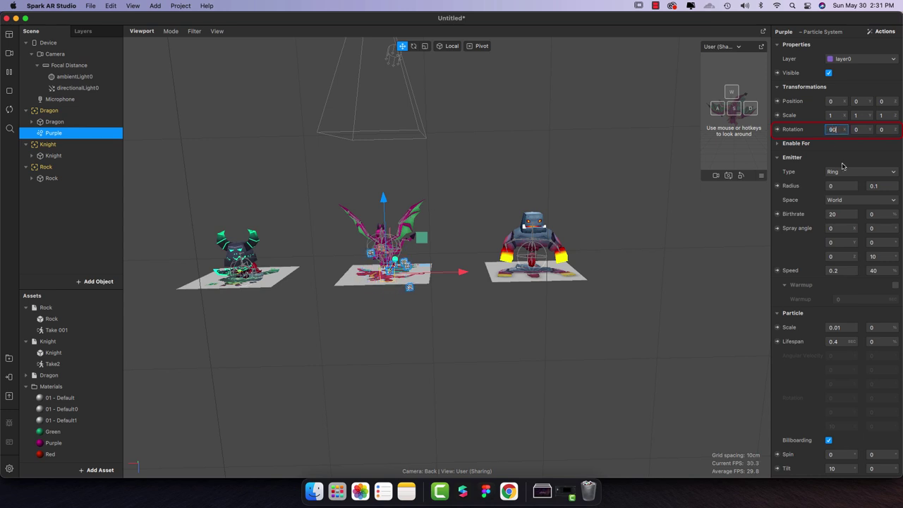
pyautogui.press('Return')
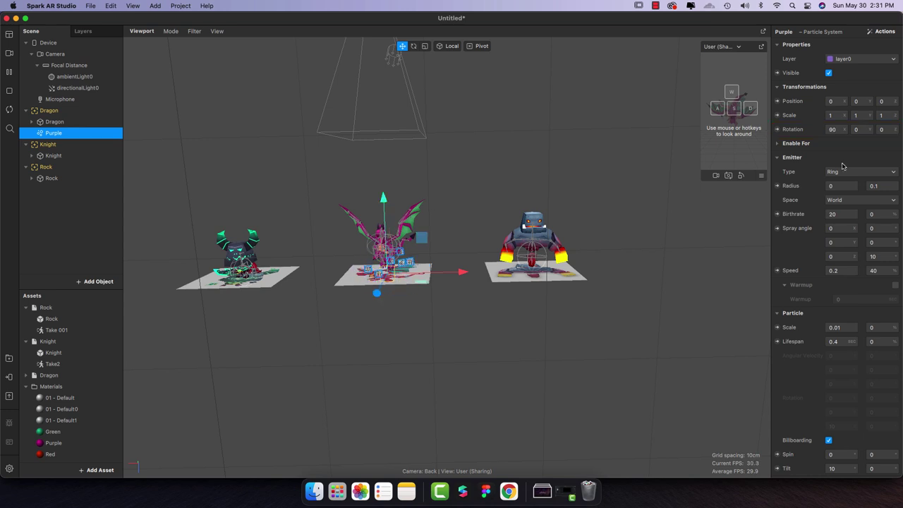
# - Set the Purple emitter's two ring radius values to 0.18 and 0.2
pyautogui.click(872, 188)
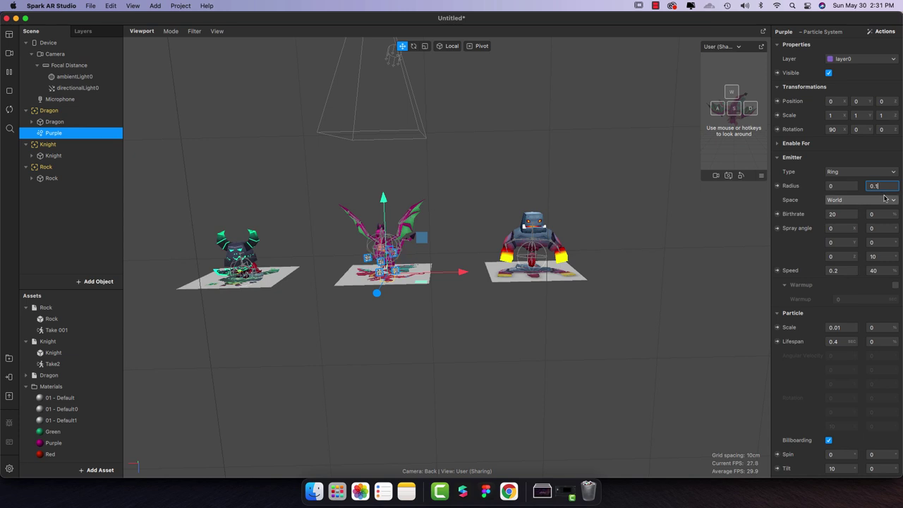
pyautogui.press('Return')
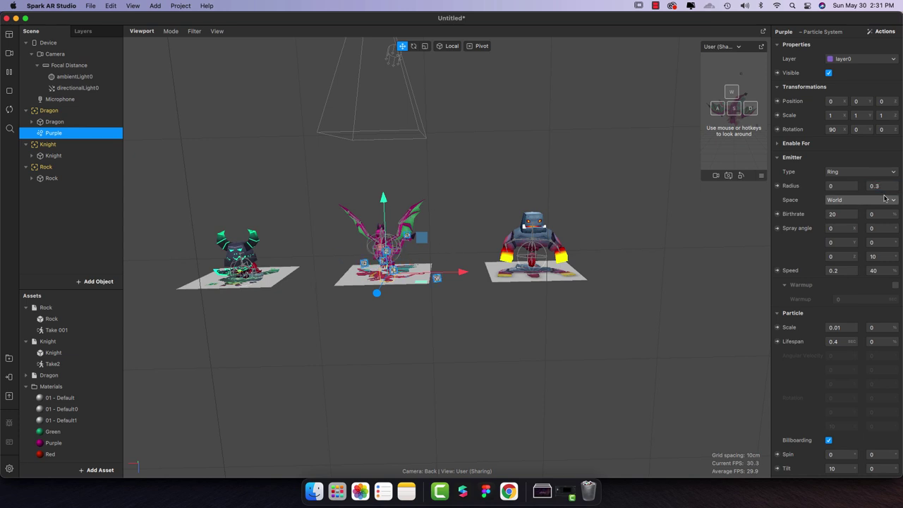
pyautogui.click(886, 186)
pyautogui.press('BackSpace')
pyautogui.write('2')
pyautogui.press('Return')
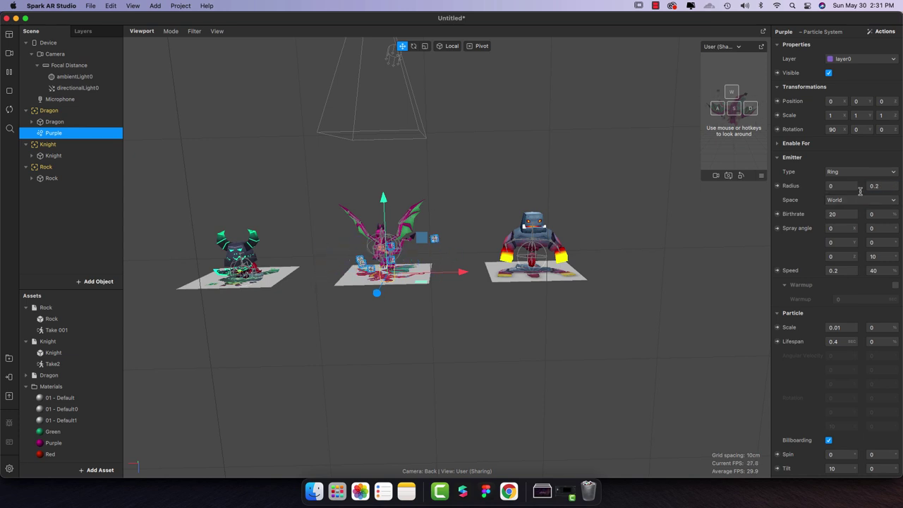
pyautogui.click(835, 185)
pyautogui.write('0.1')
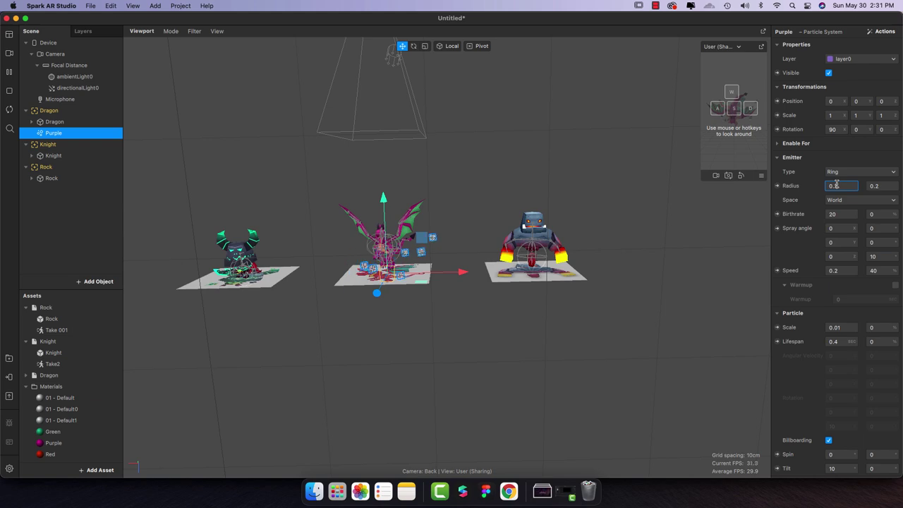
pyautogui.press('Return')
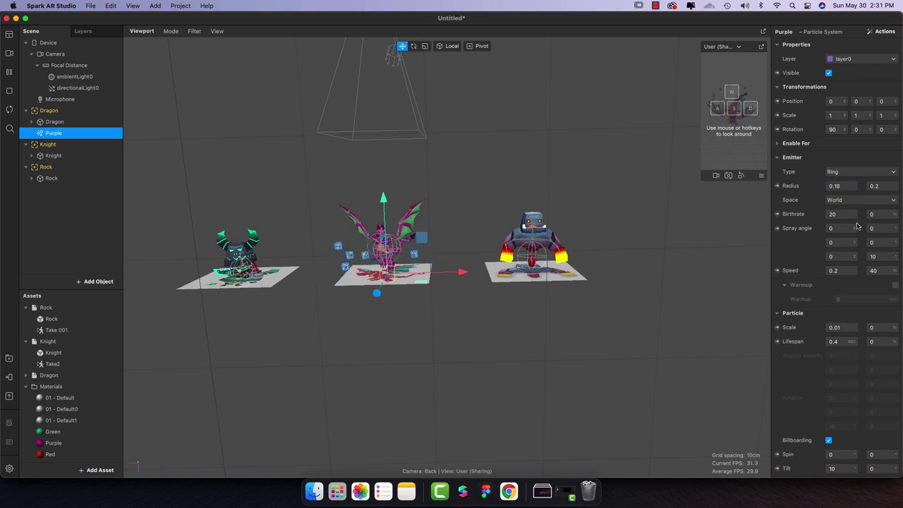
# - Set the Purple emitter's birthrate to 200 and inspect the particle ring around the Dragon from above
pyautogui.click(844, 214)
pyautogui.write('0')
pyautogui.press('Return')
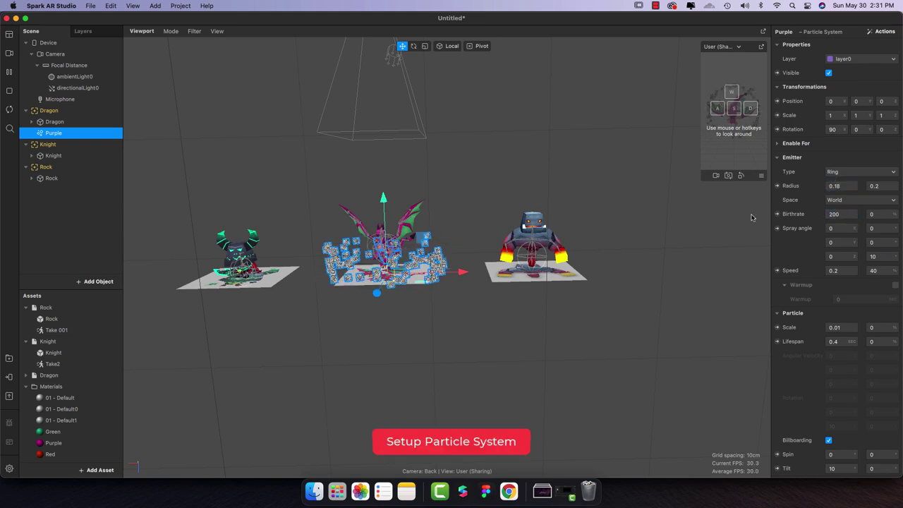
pyautogui.keyDown('alt'); pyautogui.moveTo(501, 203); pyautogui.dragTo(429, 242); pyautogui.keyUp('alt')
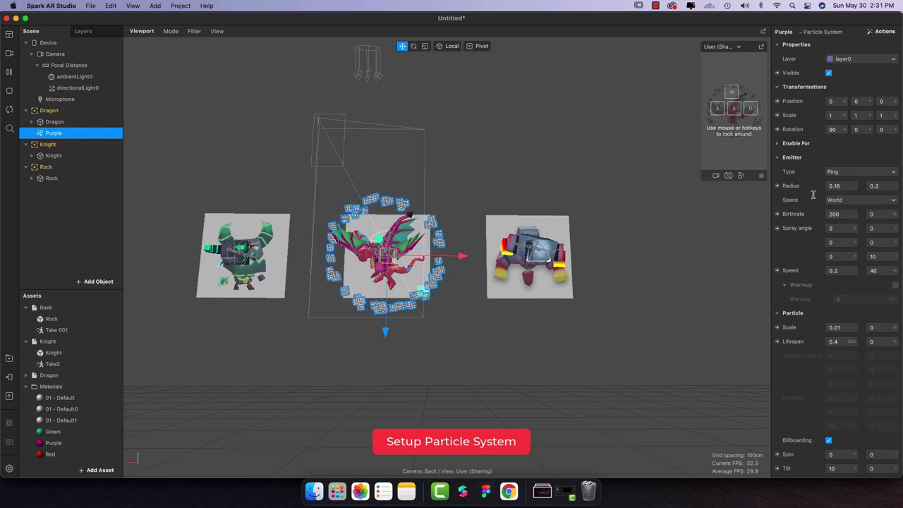
# - Set both ring radius values of the Purple emitter to 0.15
pyautogui.click(849, 185)
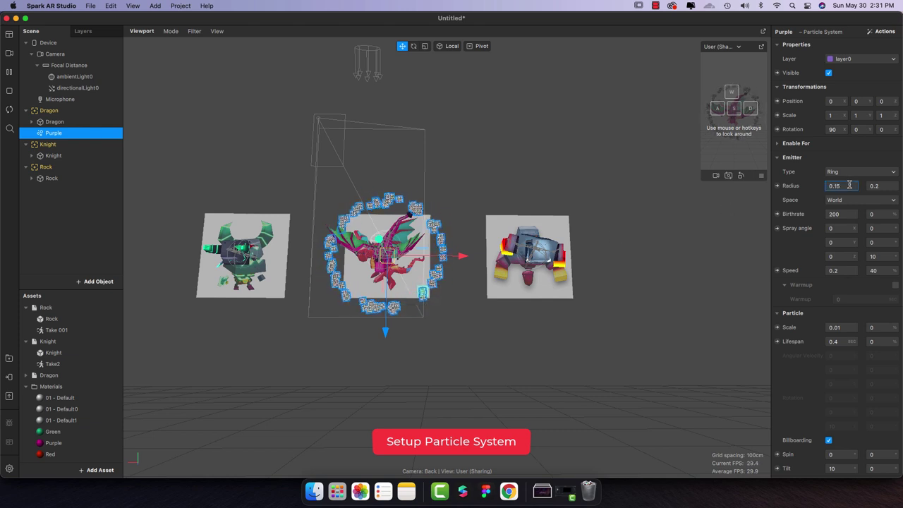
pyautogui.press('Return')
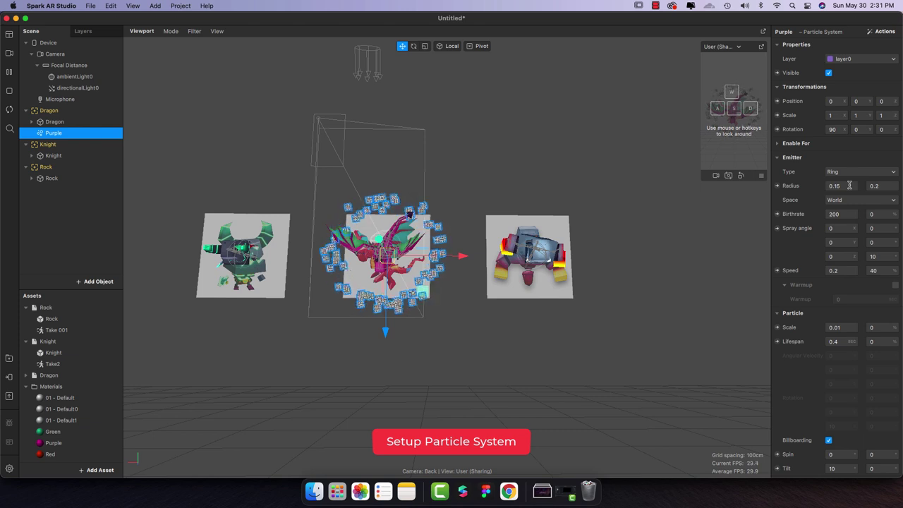
pyautogui.click(895, 191)
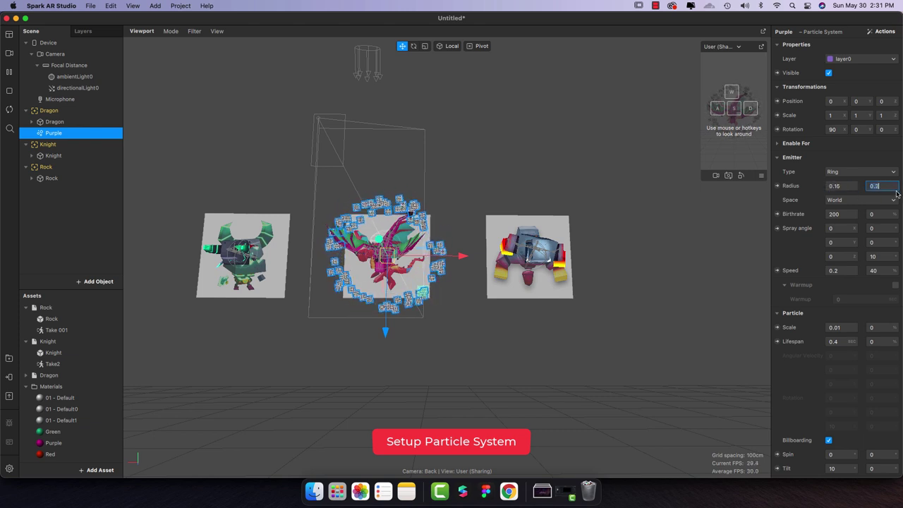
pyautogui.press('BackSpace')
pyautogui.write('1')
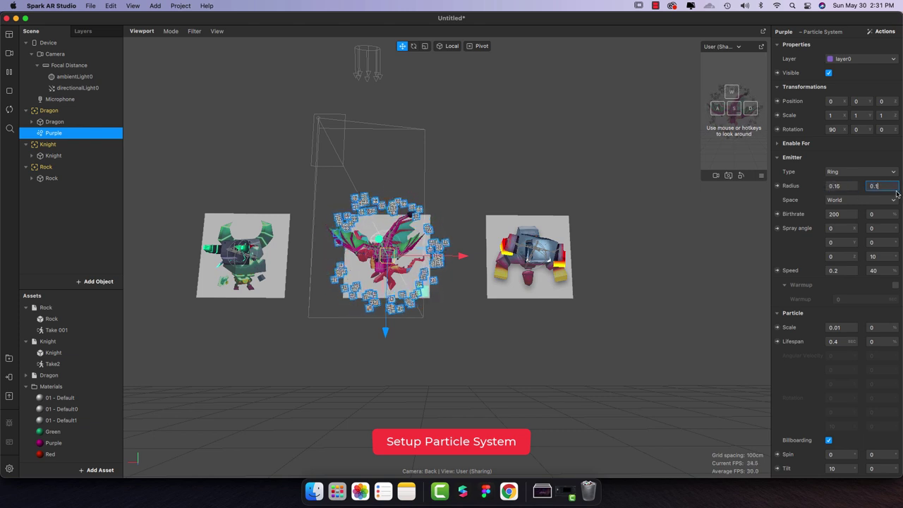
pyautogui.write('5')
pyautogui.press('Return')
# - Set both ring radius values of the Purple emitter to 0.1, checking the particles around the Dragon from the side
pyautogui.click(850, 185)
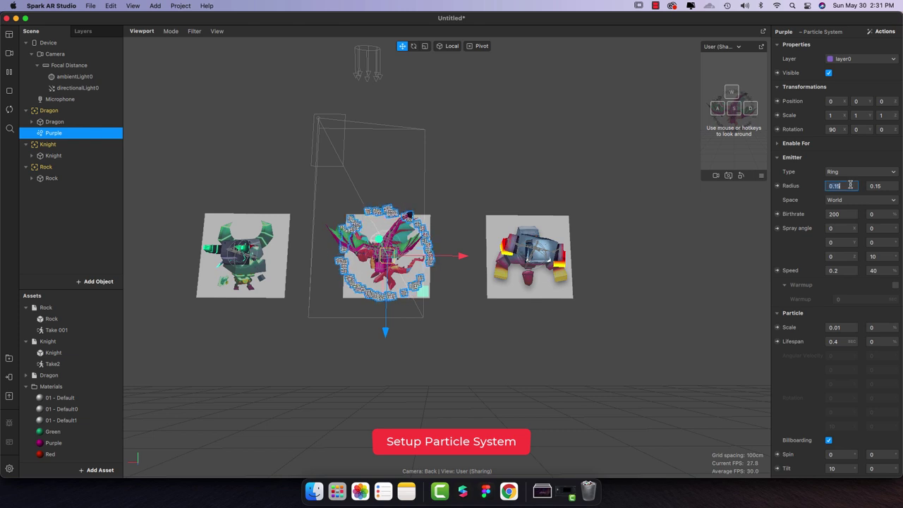
pyautogui.press('BackSpace')
pyautogui.write('0.1')
pyautogui.press('Return')
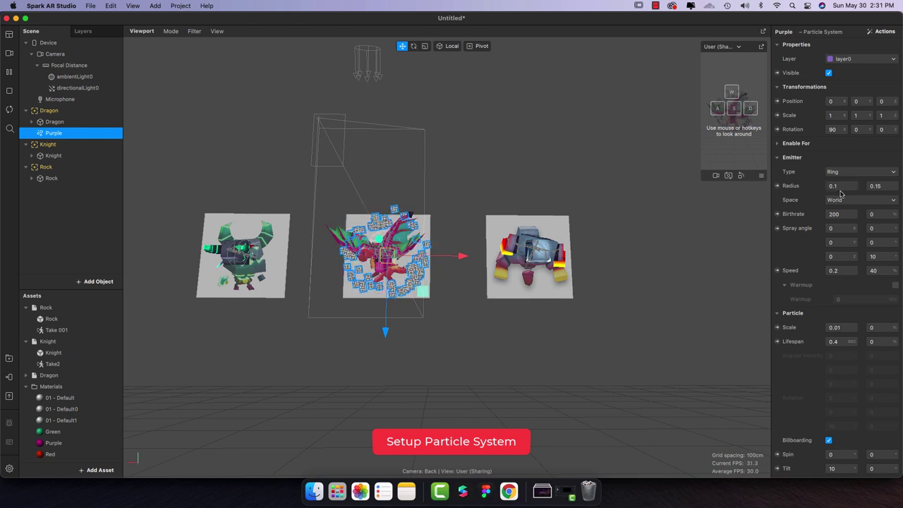
pyautogui.keyDown('alt'); pyautogui.moveTo(555, 323); pyautogui.dragTo(565, 126); pyautogui.keyUp('alt')
pyautogui.click(878, 187)
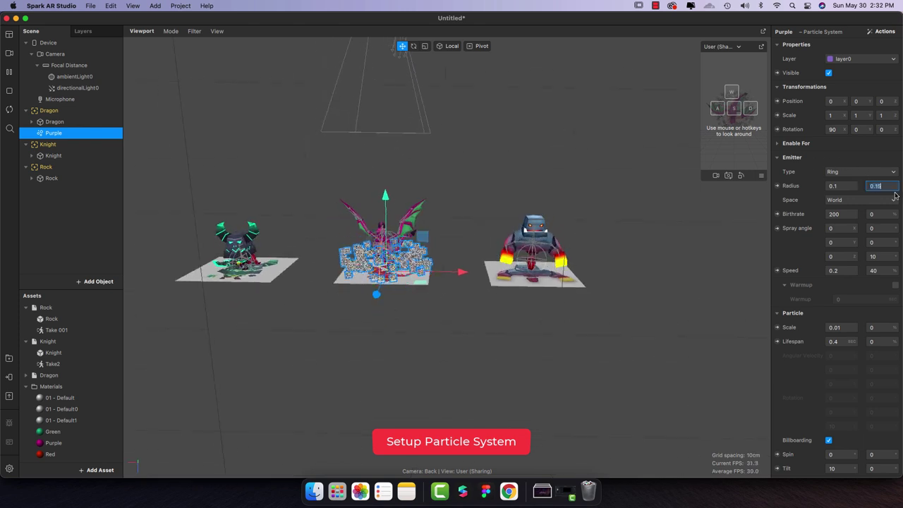
pyautogui.press('BackSpace')
pyautogui.click(849, 185)
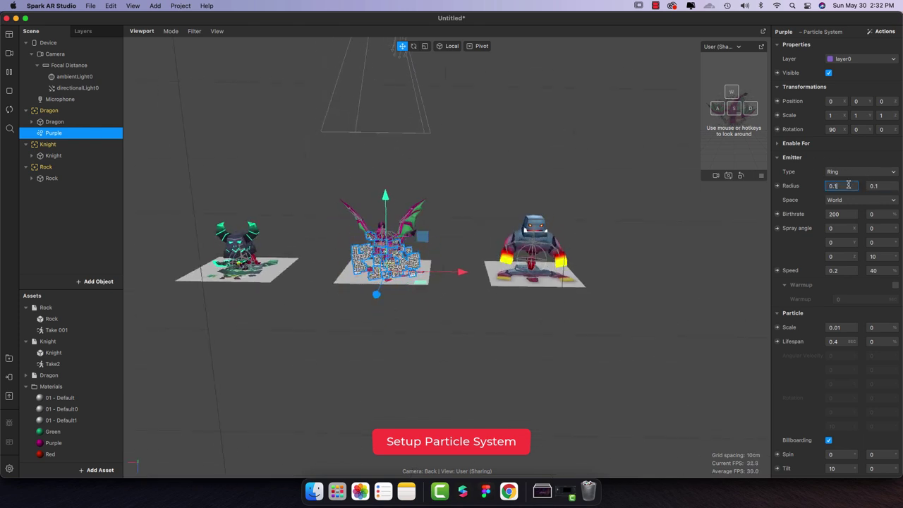
pyautogui.moveTo(486, 212)
pyautogui.keyDown('alt'); pyautogui.mouseDown()
pyautogui.moveTo(490, 305)
pyautogui.moveTo(520, 378)
pyautogui.moveTo(487, 210)
pyautogui.mouseUp(); pyautogui.keyUp('alt')
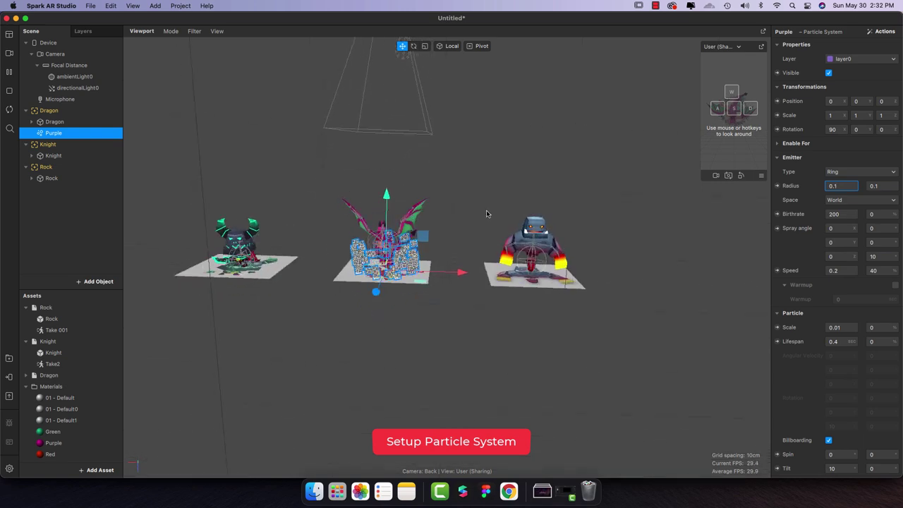
# - Set the Purple emitter's birthrate to 500
pyautogui.click(850, 218)
pyautogui.click(843, 271)
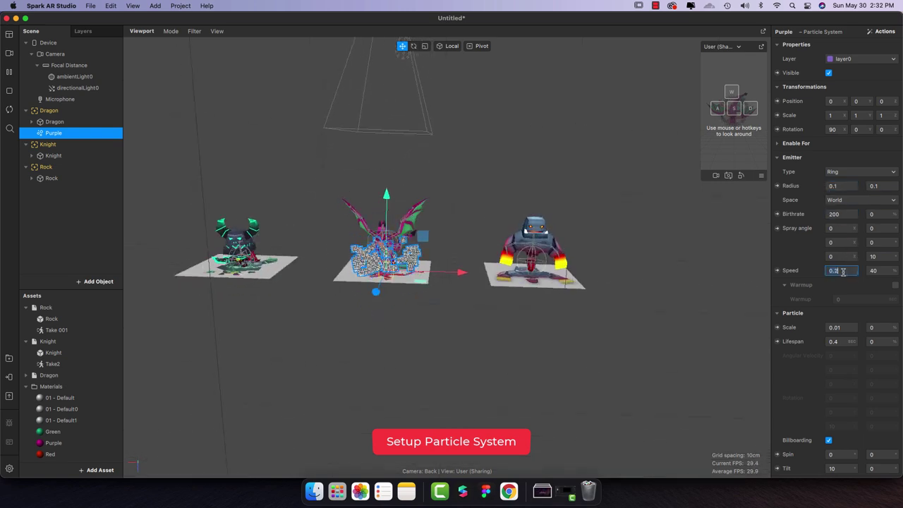
pyautogui.moveTo(841, 216); pyautogui.dragTo(809, 215)
pyautogui.write('50')
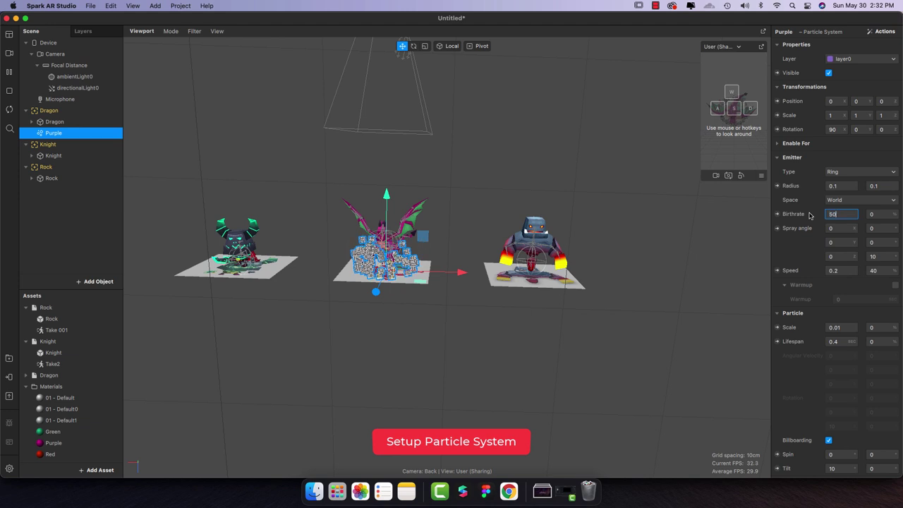
pyautogui.write('0')
pyautogui.press('Return')
# - Set the Purple emitter's speed to 0.5 and its particle scale to 0.005
pyautogui.click(843, 272)
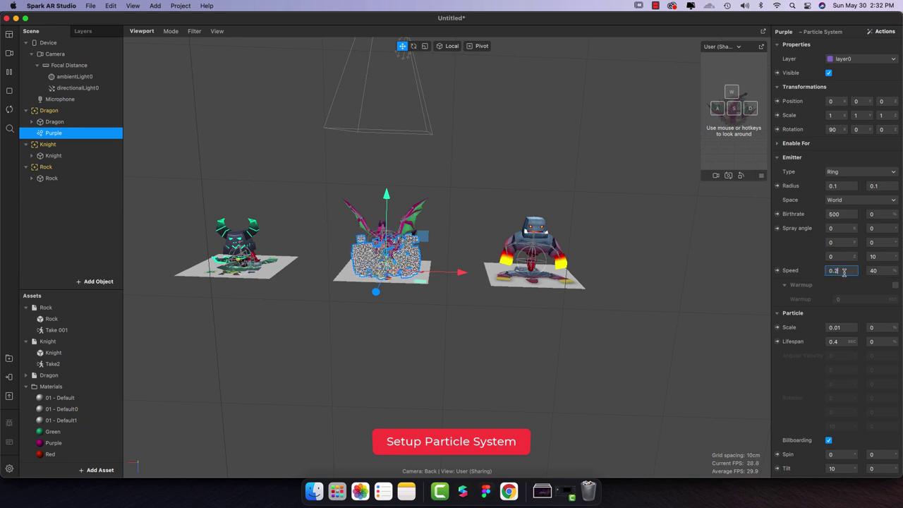
pyautogui.write('0.5')
pyautogui.press('Return')
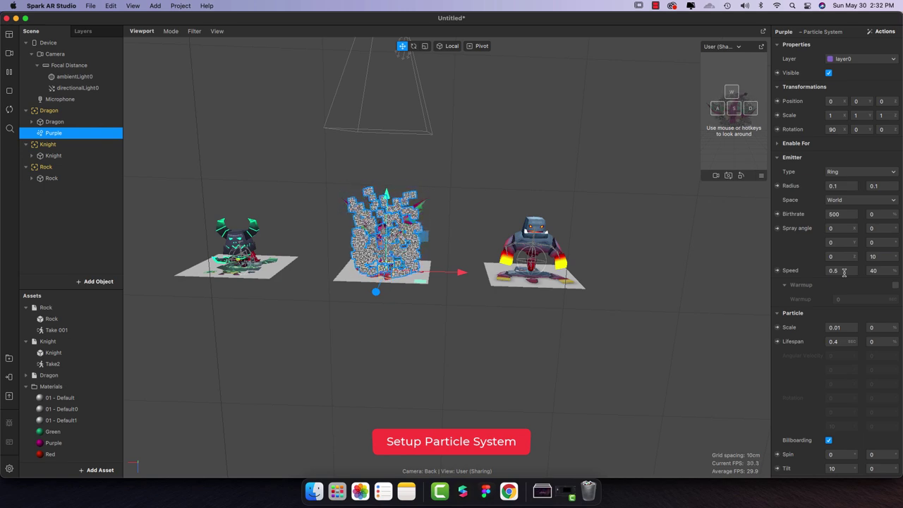
pyautogui.click(843, 328)
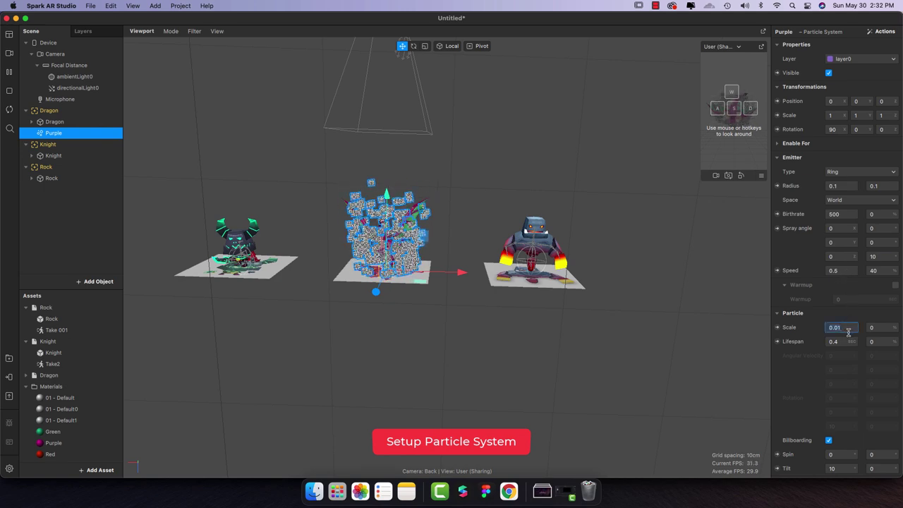
pyautogui.press('Return')
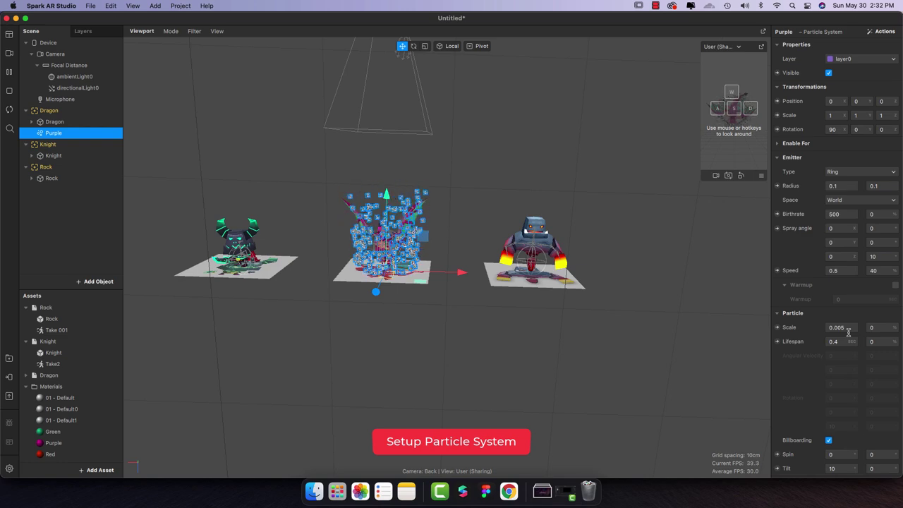
# - Set the lifespan of the Purple particles to 0.5 seconds
pyautogui.click(838, 342)
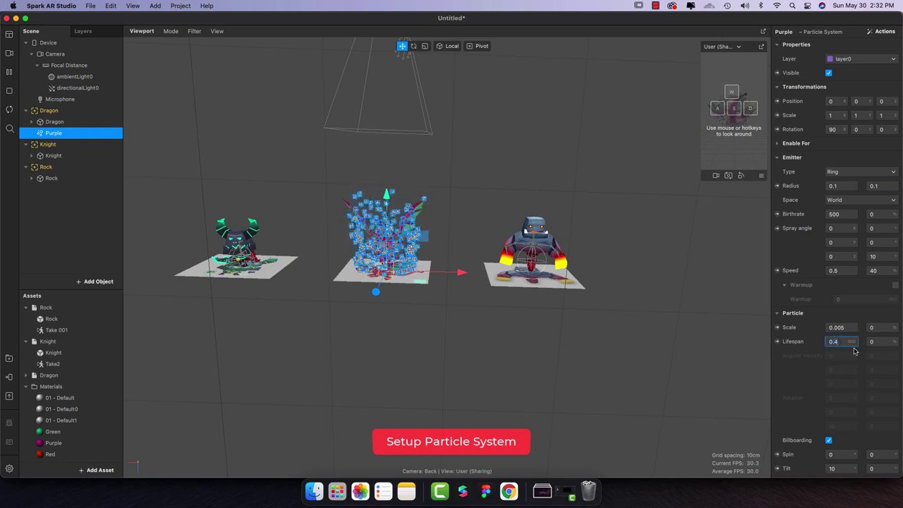
pyautogui.write('0.5')
pyautogui.press('BackSpace')
pyautogui.write('6')
pyautogui.press('Return')
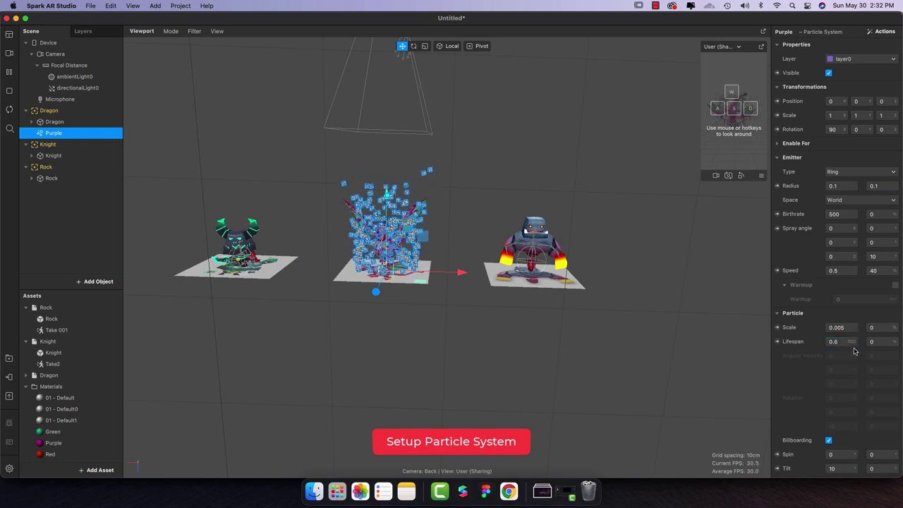
# - Change the particle shape to Sphere and assign the Purple material to the particle system
pyautogui.scroll(-5, 853, 351)
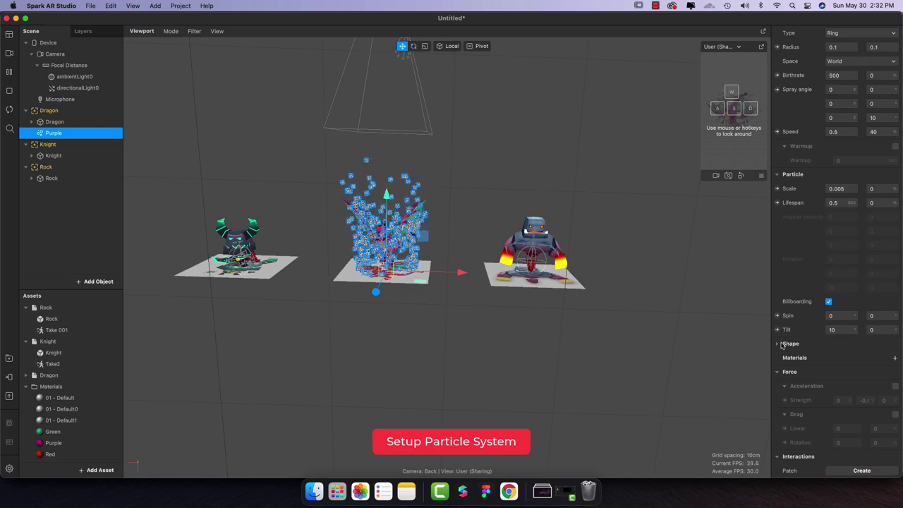
pyautogui.click(778, 344)
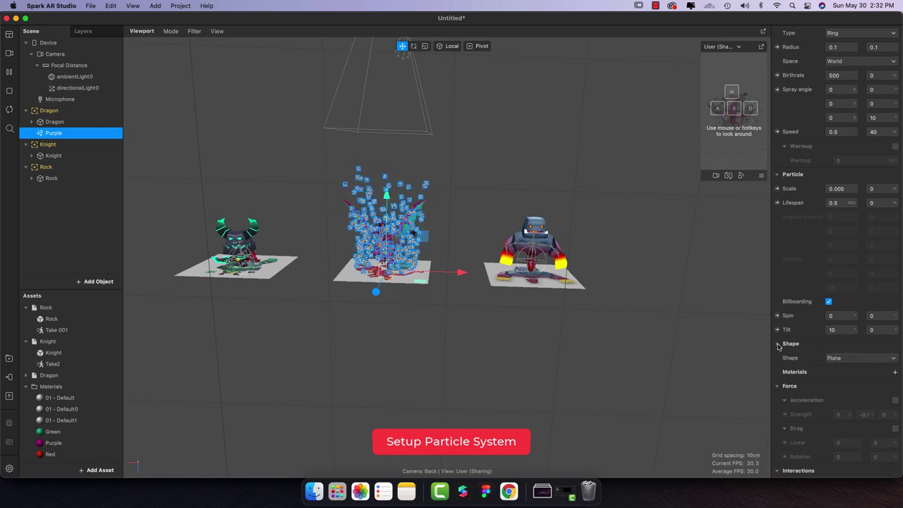
pyautogui.click(839, 358)
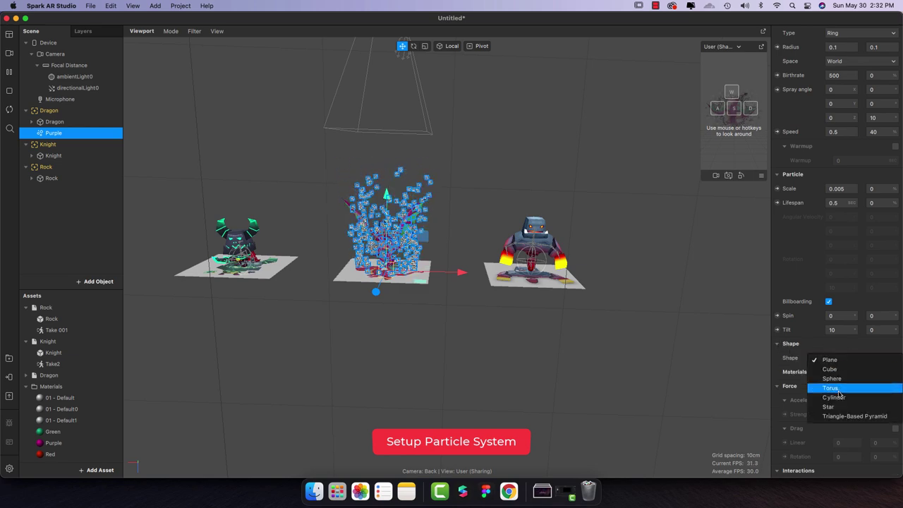
pyautogui.click(839, 378)
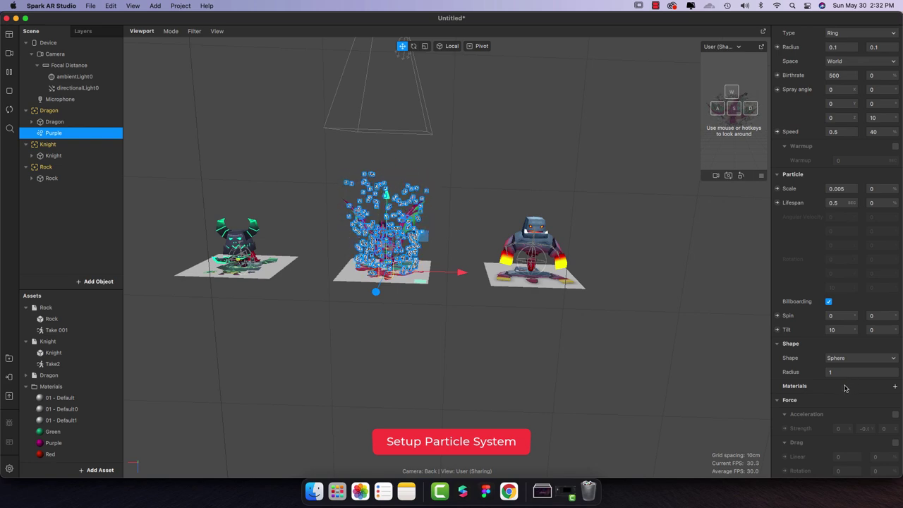
pyautogui.click(894, 386)
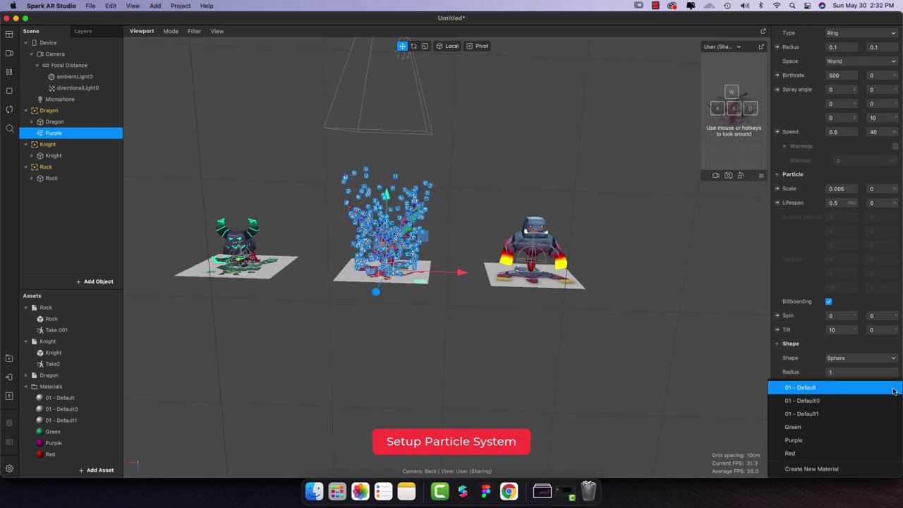
pyautogui.click(870, 440)
pyautogui.click(635, 380)
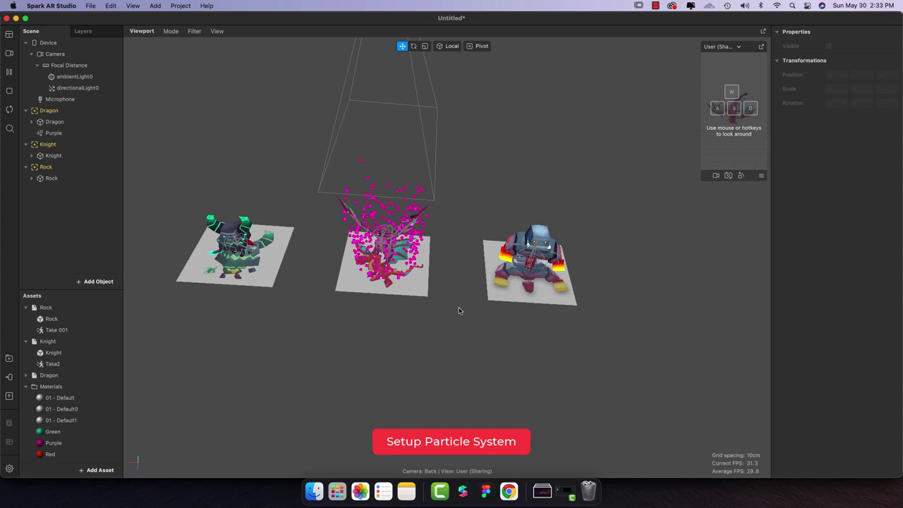
pyautogui.moveTo(459, 311); pyautogui.dragTo(467, 223)
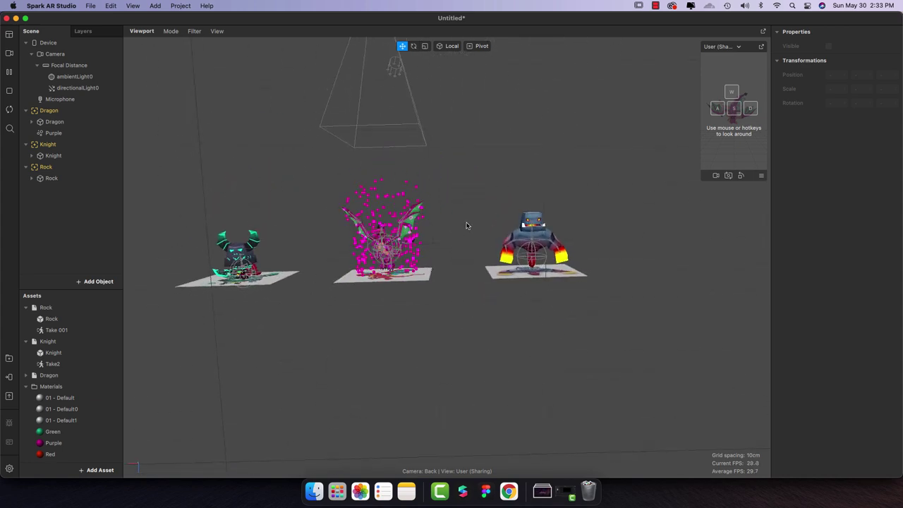
# - Try lifespans of 0 and 1 second on the Purple particle system
pyautogui.click(53, 133)
pyautogui.scroll(-5, 820, 349)
pyautogui.scroll(-2, 820, 349)
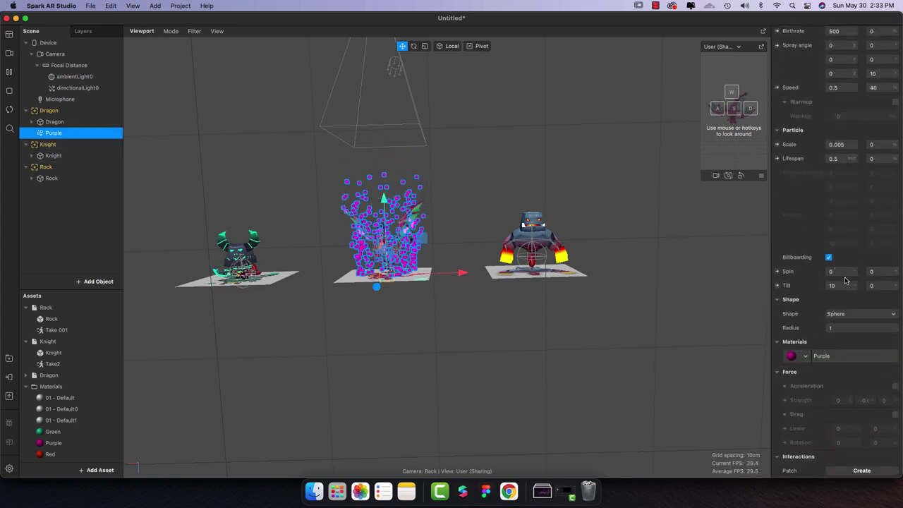
pyautogui.scroll(8, 845, 276)
pyautogui.click(838, 342)
pyautogui.write('0')
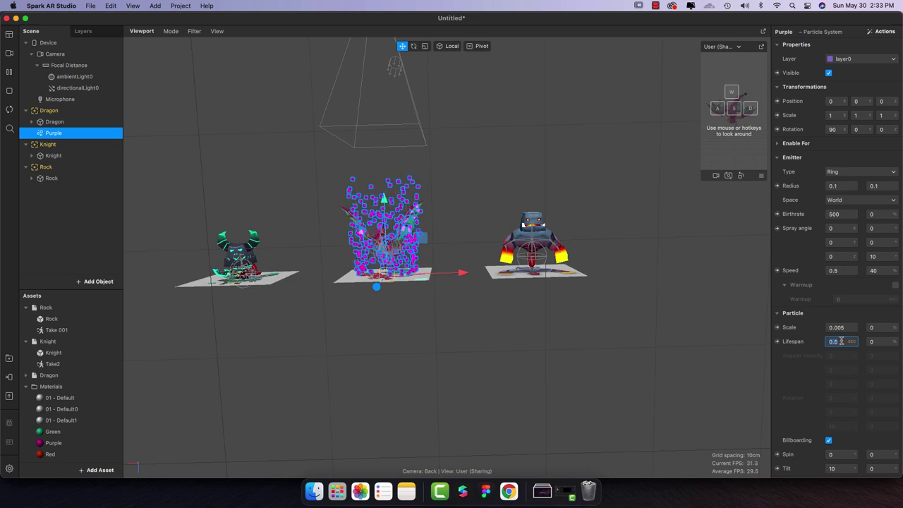
pyautogui.press('Return')
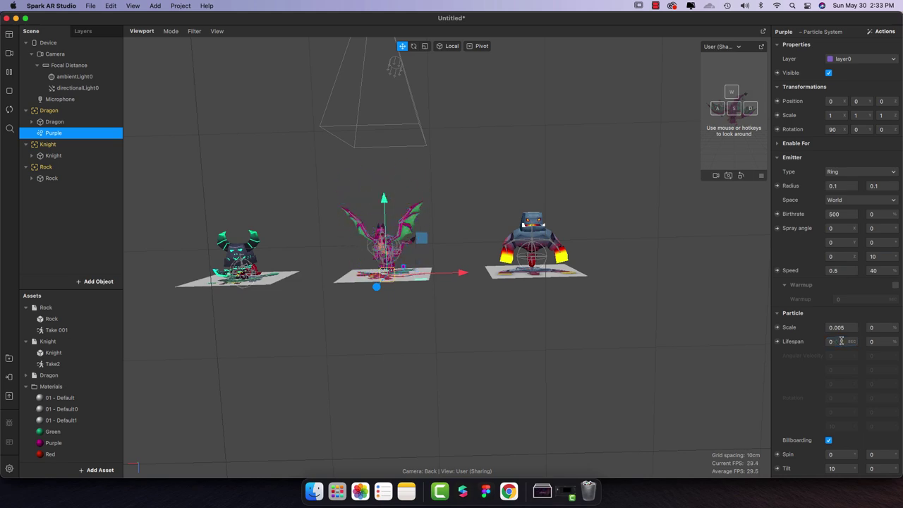
pyautogui.press('BackSpace')
pyautogui.write('1')
pyautogui.press('Return')
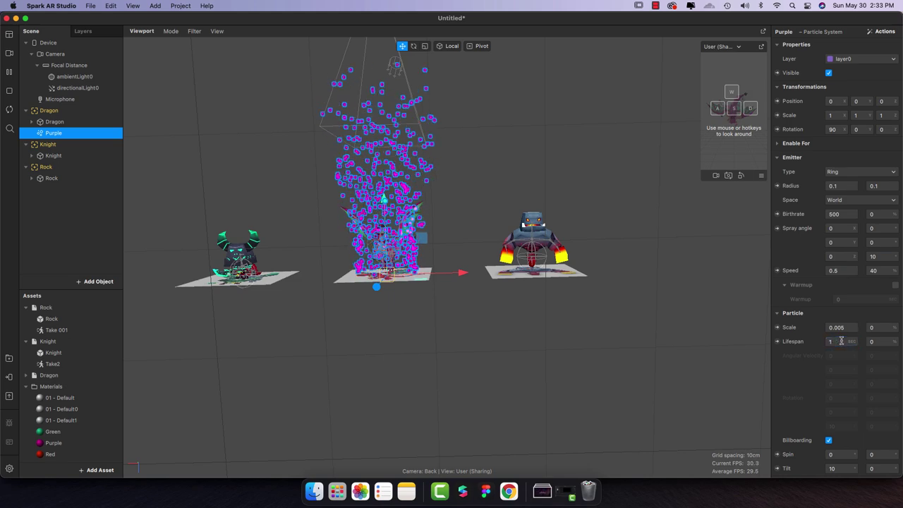
# - Set the Purple particles' lifespan to 0.5 seconds and their scale variation to 50%
pyautogui.press('BackSpace')
pyautogui.write('0.6')
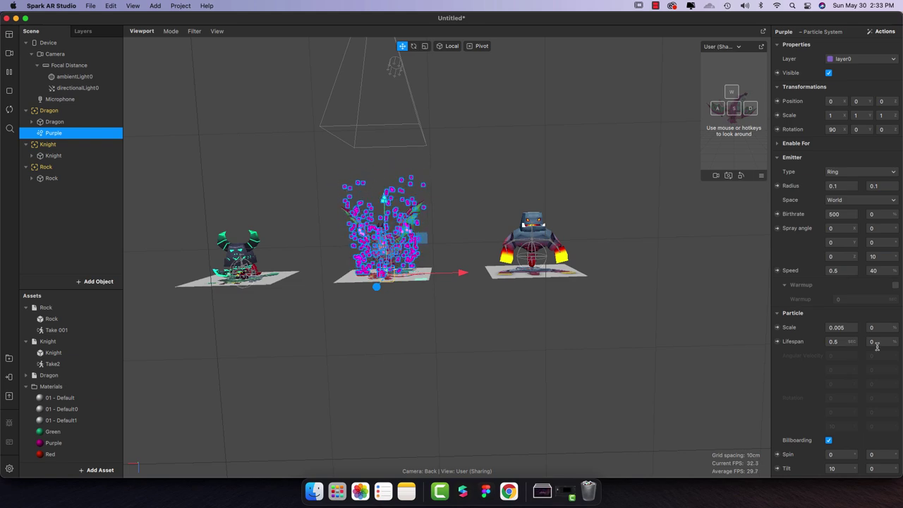
pyautogui.click(881, 327)
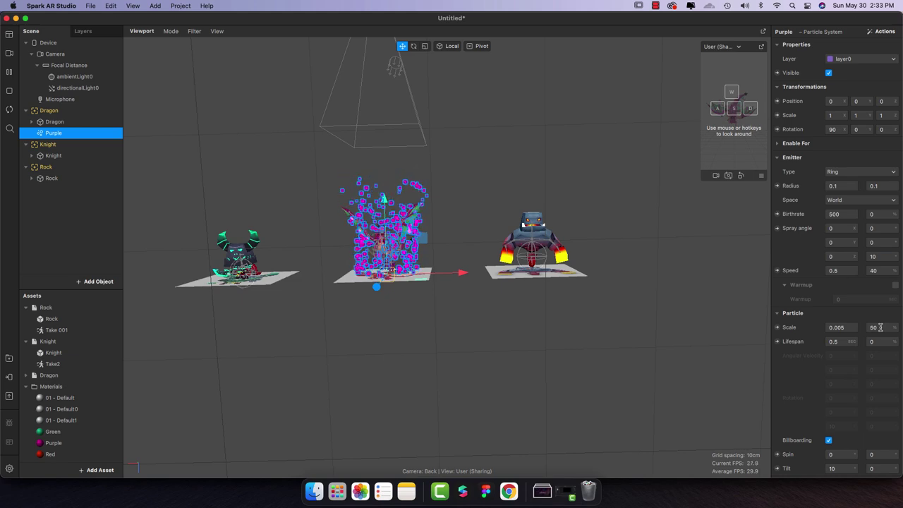
# - Open and enlarge the Patch Editor, and add the Dragon target tracker to it as a patch
pyautogui.click(9, 34)
pyautogui.click(34, 44)
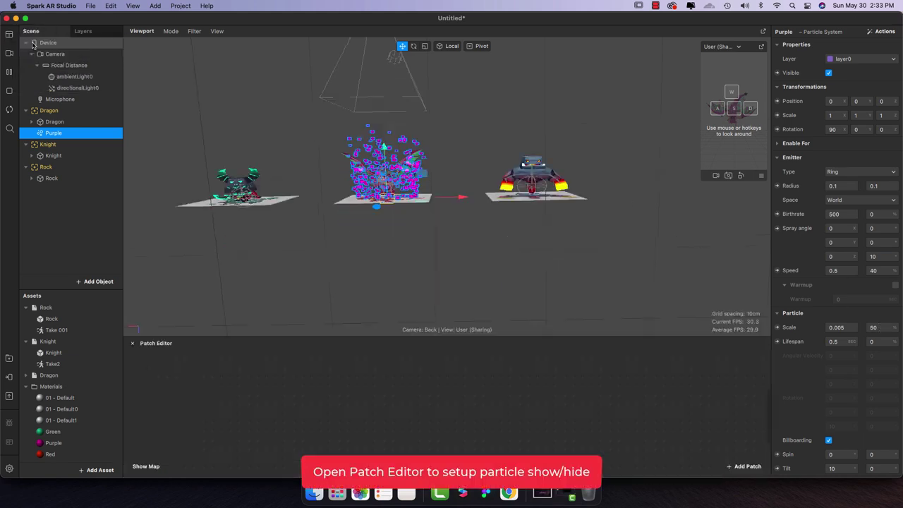
pyautogui.moveTo(405, 337); pyautogui.dragTo(400, 247)
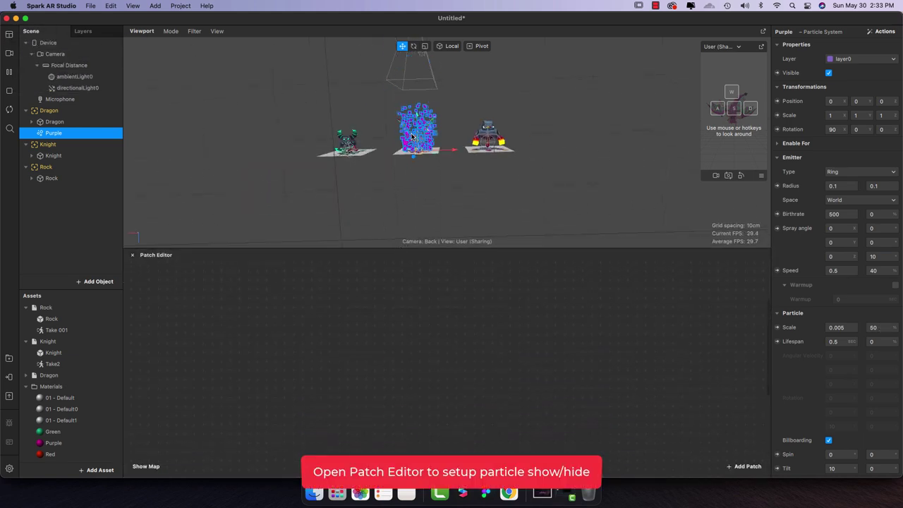
pyautogui.scroll(5, 417, 149)
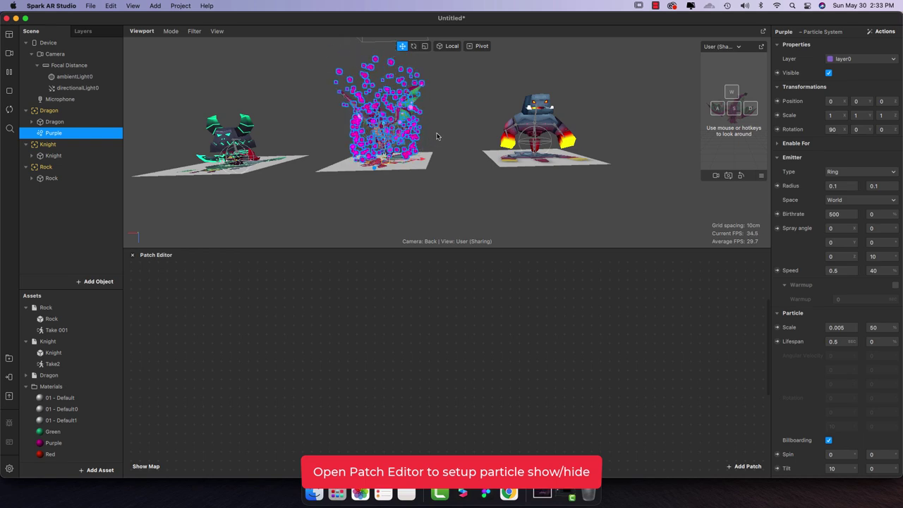
pyautogui.click(48, 111)
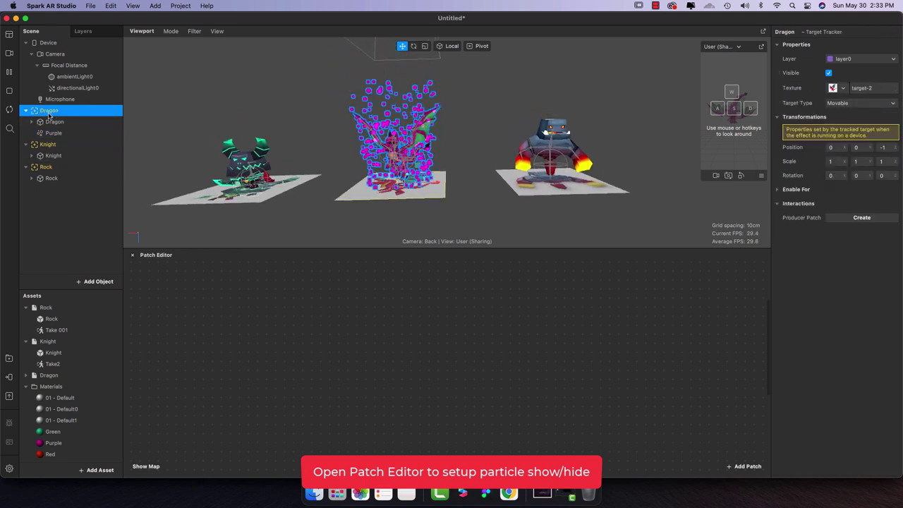
pyautogui.moveTo(48, 111); pyautogui.dragTo(206, 317)
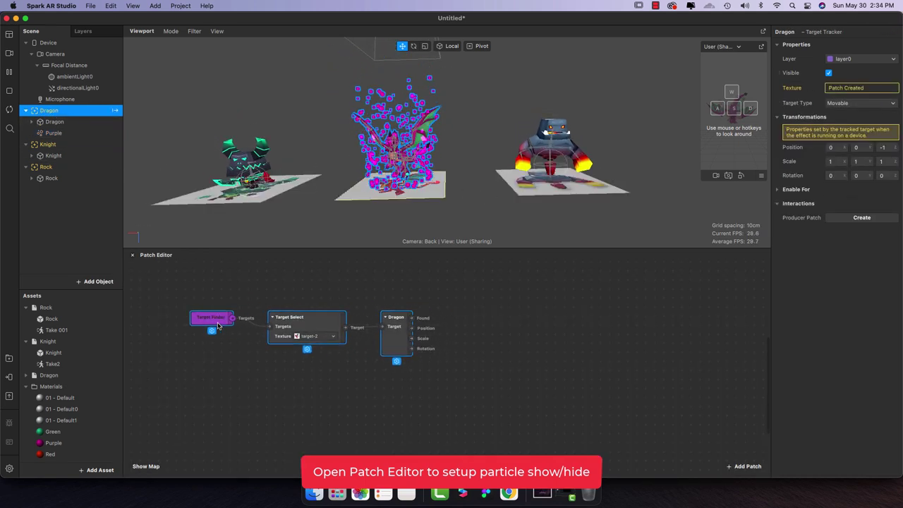
# - Add a Pulse patch fed by the Dragon's Found output, and an Animation patch whose Play input is driven by Turned On
pyautogui.moveTo(385, 334); pyautogui.dragTo(404, 324)
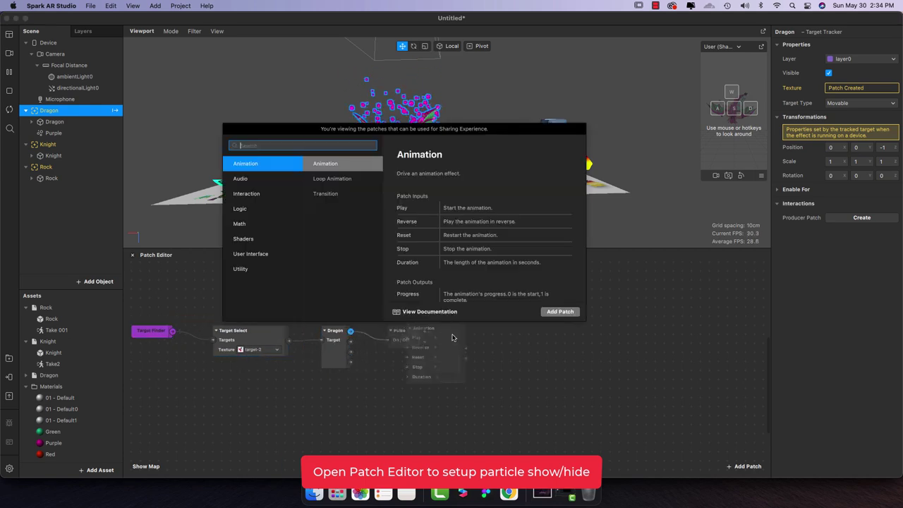
pyautogui.write('anim')
pyautogui.press('Return')
pyautogui.moveTo(455, 337); pyautogui.dragTo(518, 328)
pyautogui.moveTo(422, 332); pyautogui.dragTo(474, 349)
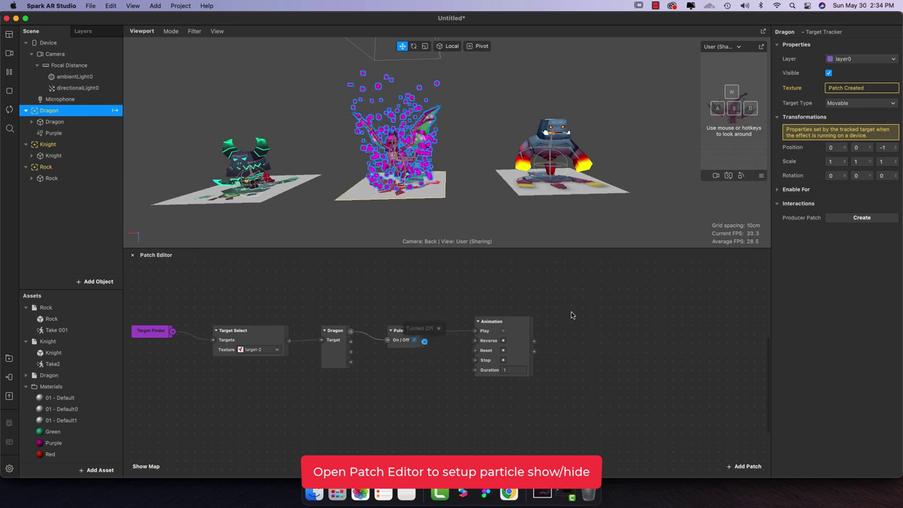
pyautogui.moveTo(526, 322)
pyautogui.mouseDown()
pyautogui.moveTo(583, 322)
pyautogui.moveTo(518, 322)
pyautogui.mouseUp()
# - Add a Transition patch driven by the Animation's progress and set its value type to Number
pyautogui.doubleClick(549, 342)
pyautogui.write('tra')
pyautogui.press('Down')
pyautogui.press('Return')
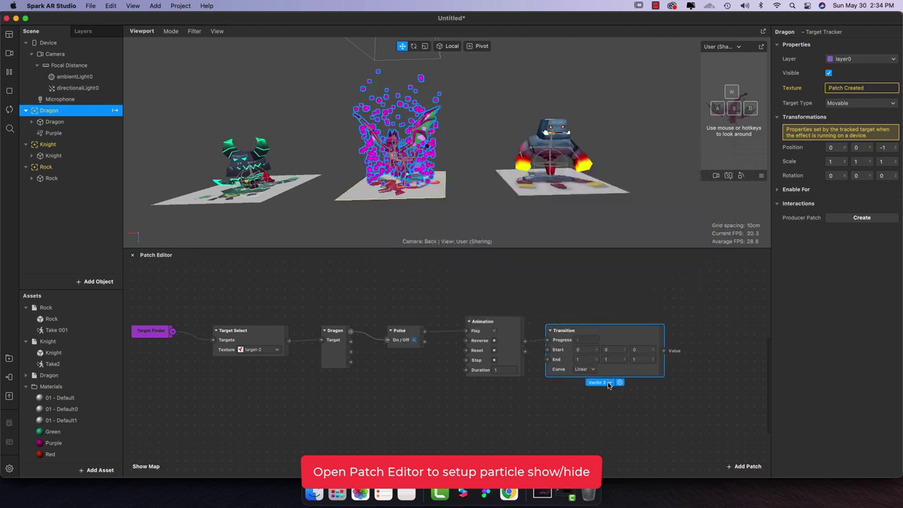
pyautogui.click(609, 385)
pyautogui.click(605, 410)
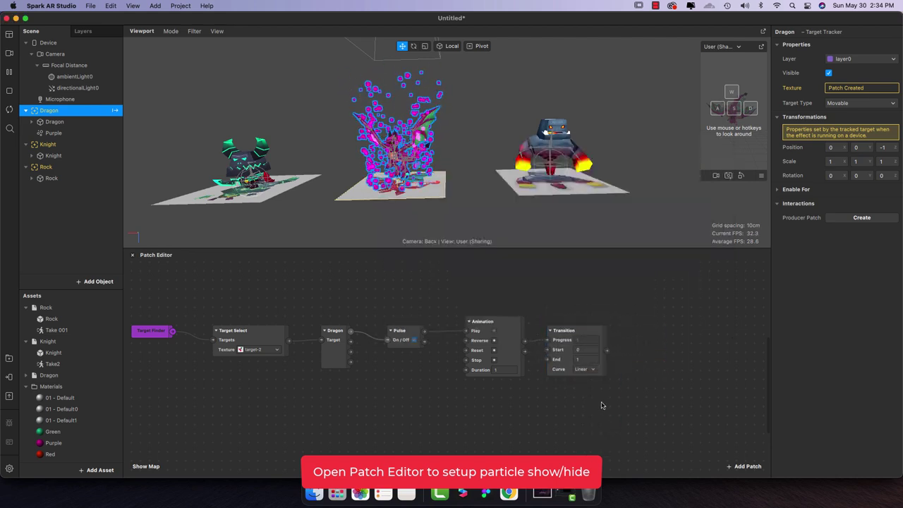
# - Create a patch for the Purple particle system's particle Scale and place it after the Transition patch
pyautogui.click(53, 133)
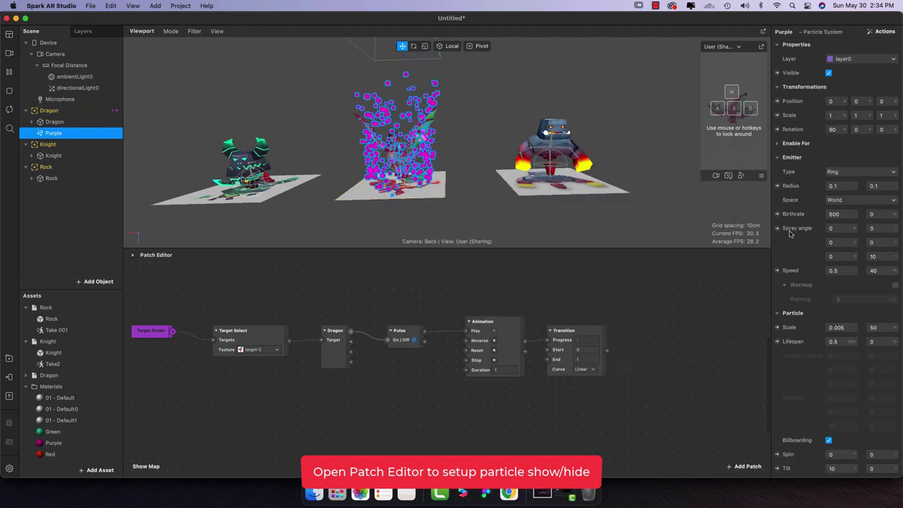
pyautogui.click(777, 329)
pyautogui.moveTo(466, 377); pyautogui.dragTo(694, 337)
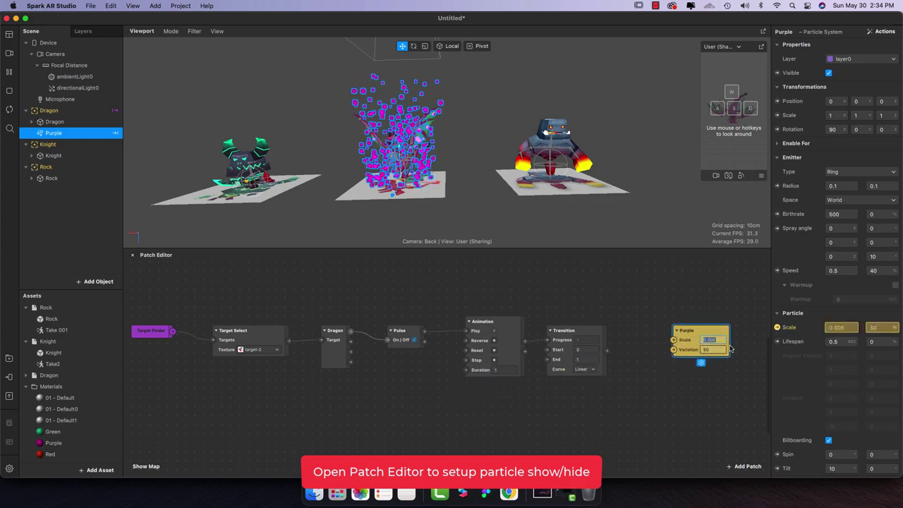
# - Set the Transition's End to 0.005 and curve to Quadratic In-Out, and connect its value to Purple's Scale input
pyautogui.click(580, 361)
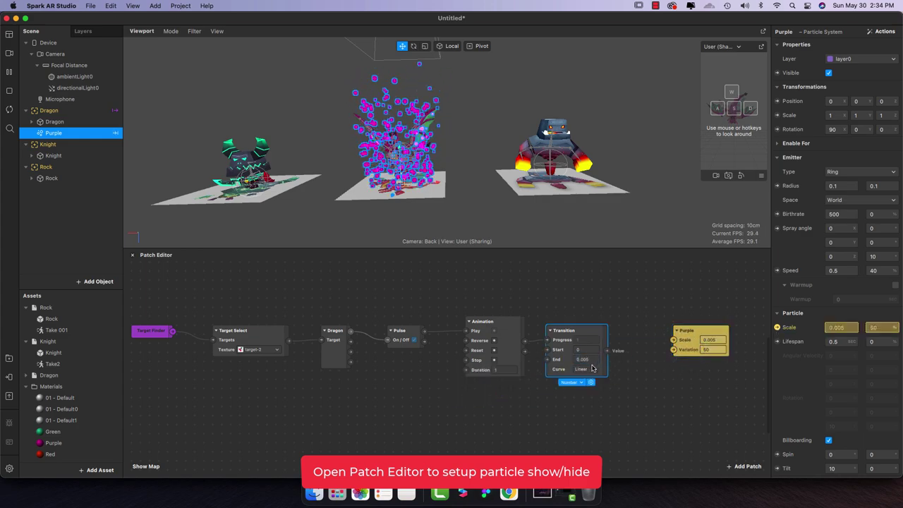
pyautogui.click(592, 367)
pyautogui.click(608, 250)
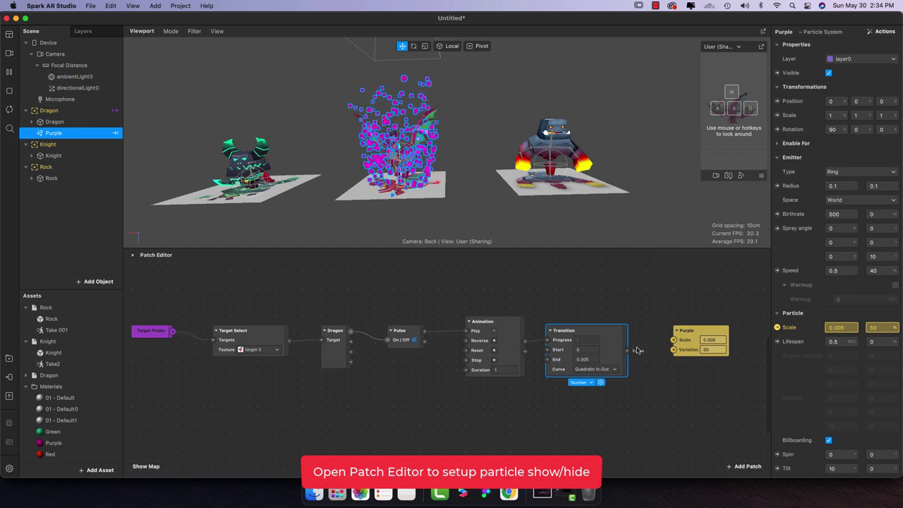
pyautogui.moveTo(627, 351); pyautogui.dragTo(673, 354)
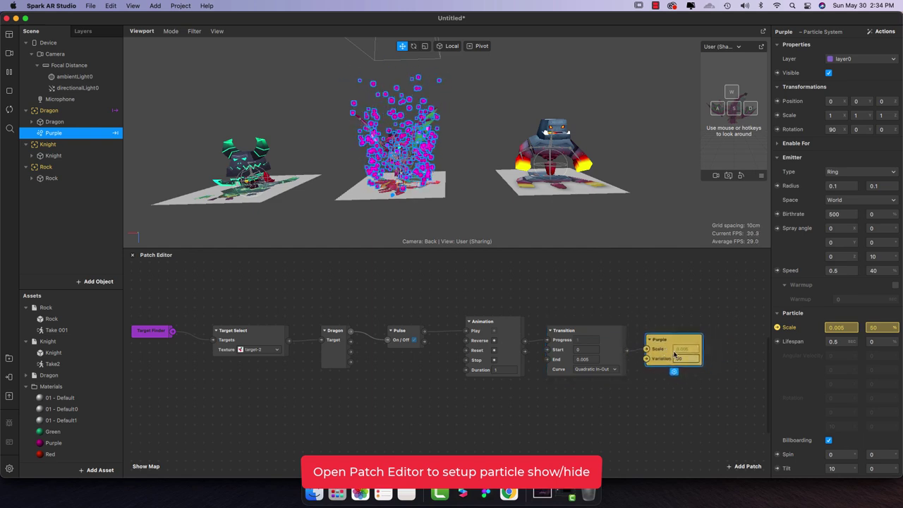
# - Disconnect the Dragon's Found output from Pulse, and space the patches apart to make room between Pulse and Animation
pyautogui.click(369, 363)
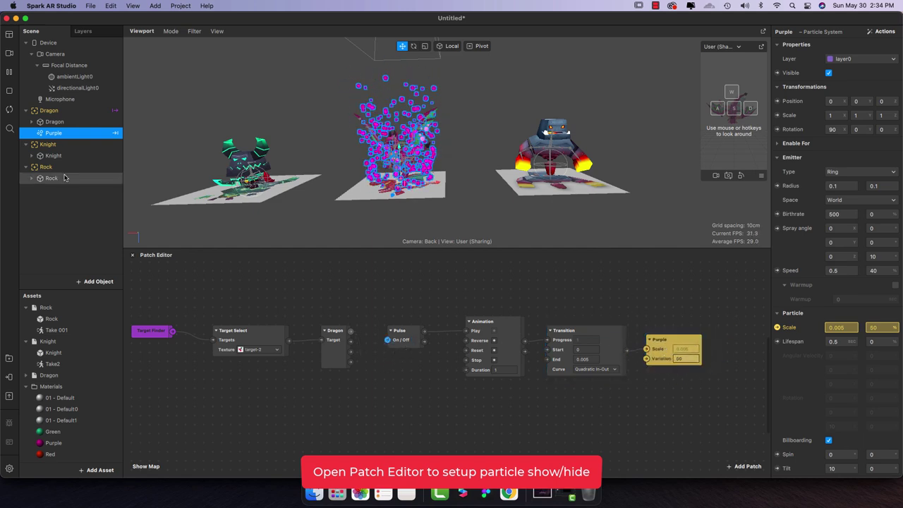
pyautogui.click(413, 342)
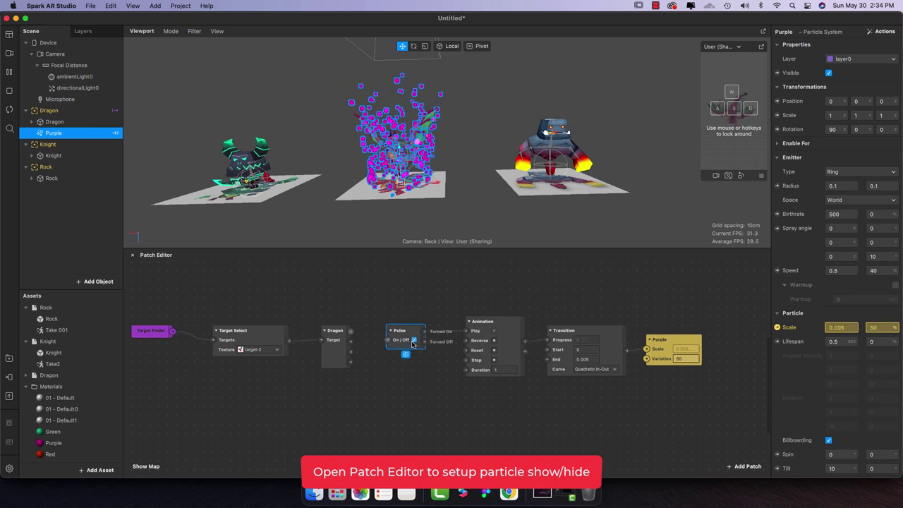
pyautogui.moveTo(410, 331); pyautogui.dragTo(375, 331)
pyautogui.moveTo(685, 395); pyautogui.dragTo(581, 326)
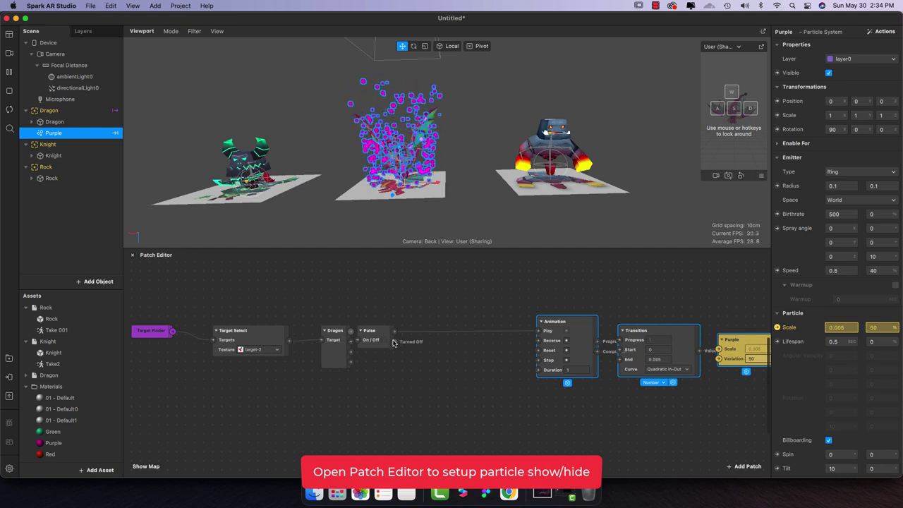
# - Add a Delay patch to Pulse's Turned On output, set its duration to 1, and connect it to the Animation's Reverse input
pyautogui.moveTo(395, 332); pyautogui.dragTo(454, 372)
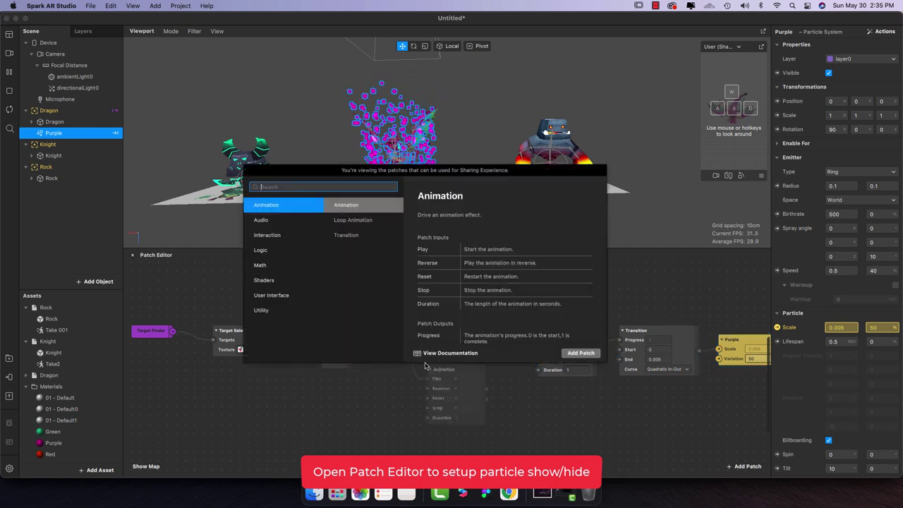
pyautogui.write('dela')
pyautogui.press('Return')
pyautogui.click(462, 388)
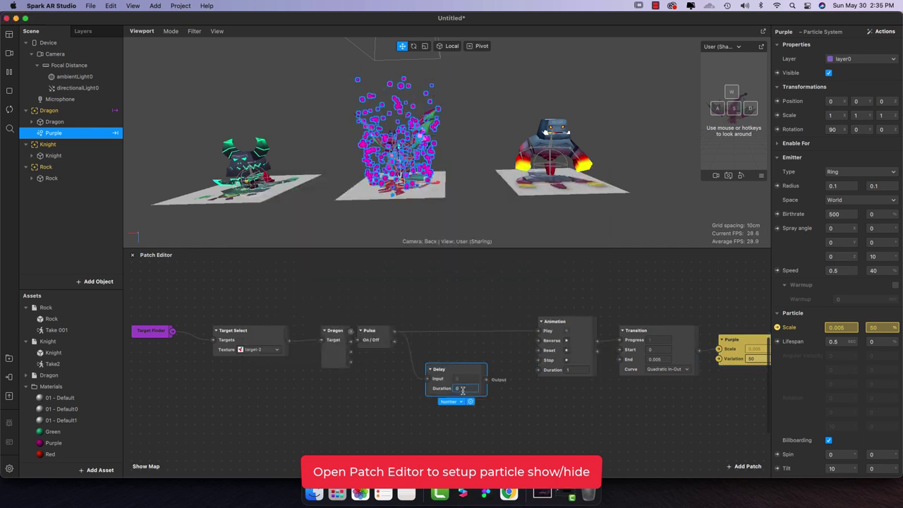
pyautogui.click(488, 395)
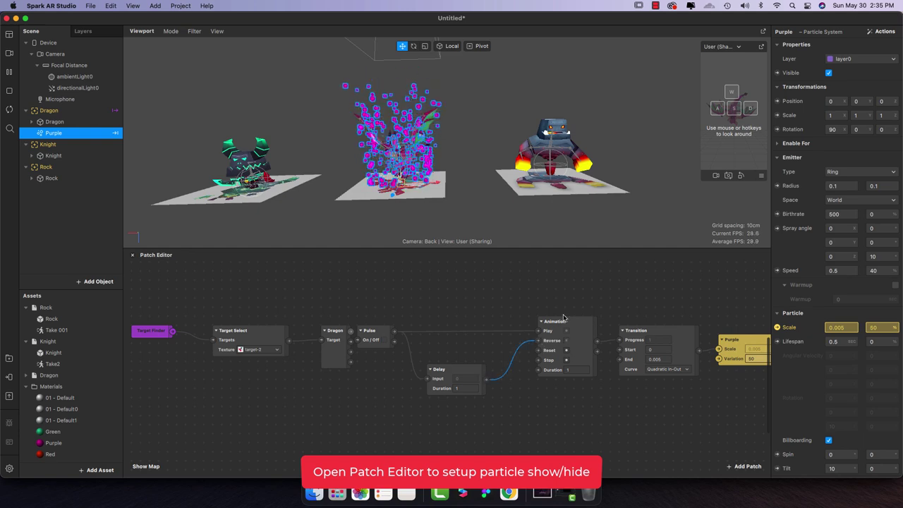
# - Toggle the Pulse input on and off to test how the Purple particles show and hide
pyautogui.moveTo(384, 333); pyautogui.dragTo(402, 335)
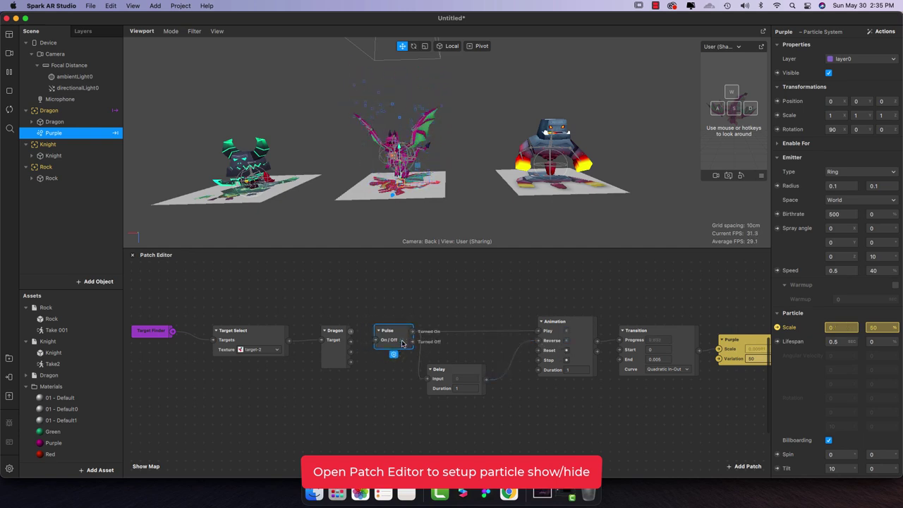
pyautogui.click(402, 342)
pyautogui.click(402, 341)
# - Set the Animation duration to 0.5 seconds, shorten the Delay duration to under one second, and retest with the Pulse toggle
pyautogui.click(575, 370)
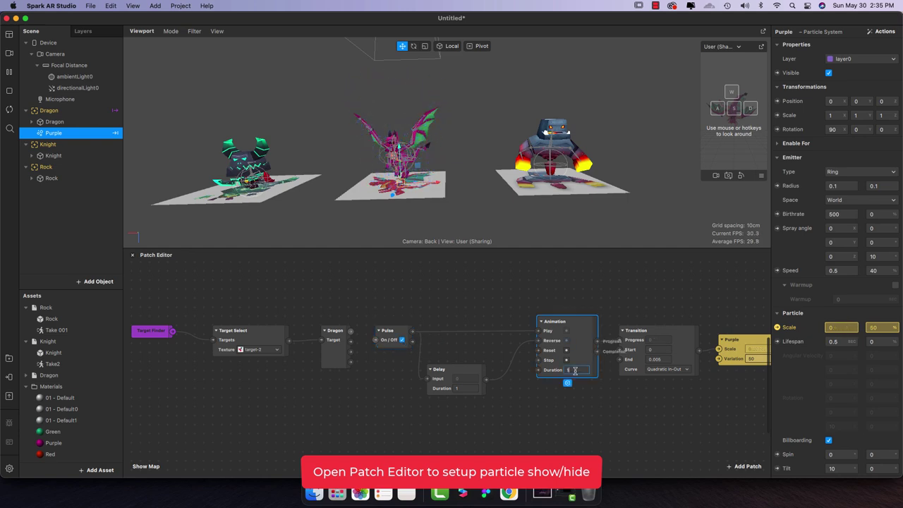
pyautogui.click(472, 388)
pyautogui.click(401, 342)
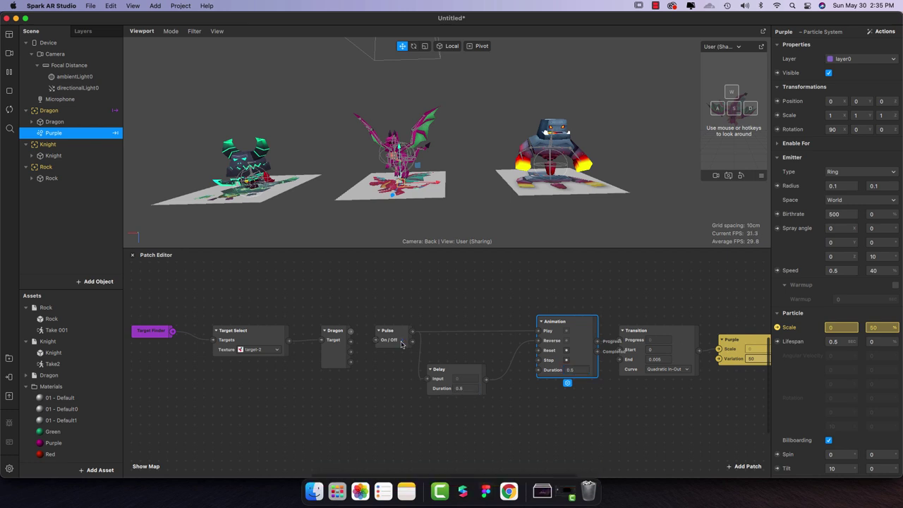
pyautogui.click(401, 341)
# - Reconnect the Dragon's Found output to Pulse and move the Target Select and Target Finder patches closer to Dragon
pyautogui.click(258, 329)
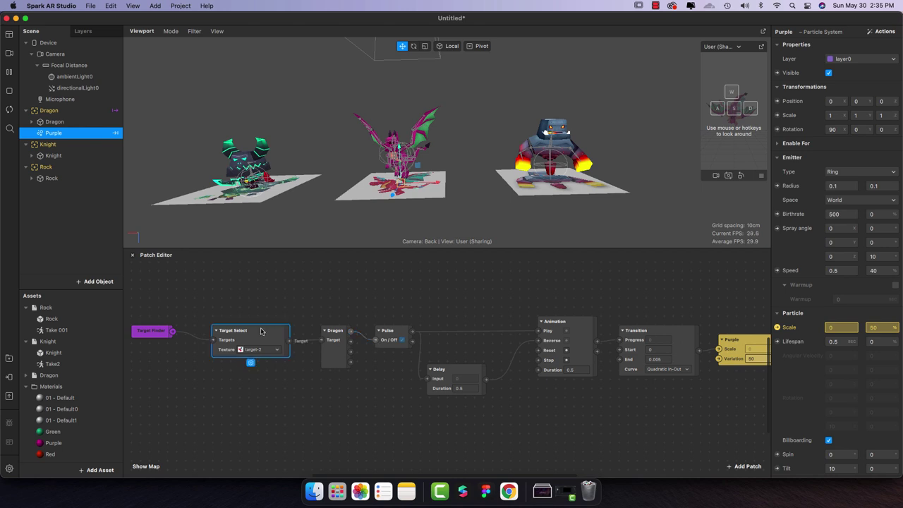
pyautogui.moveTo(258, 329); pyautogui.dragTo(276, 329)
pyautogui.moveTo(140, 334); pyautogui.dragTo(175, 344)
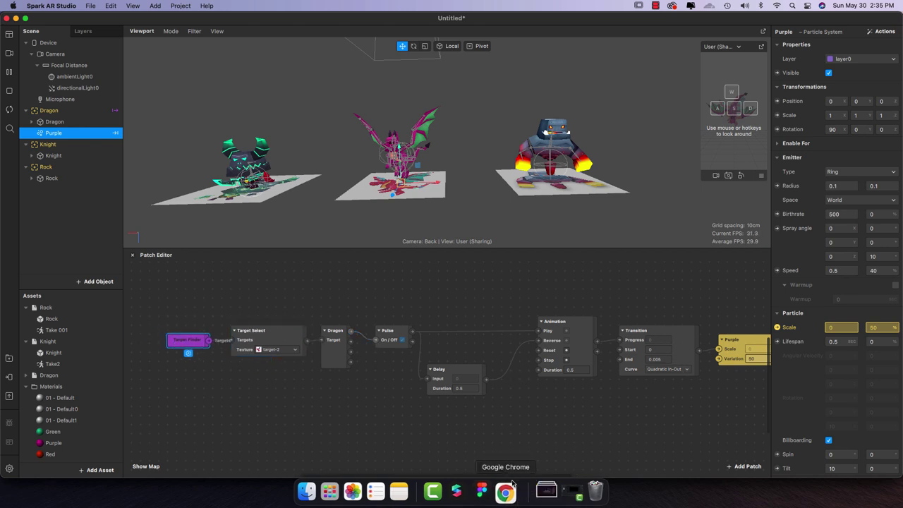
# - Group the Pulse, Delay, Animation and Transition patches as "Target Found Effect", and place the group and the Purple patch near Dragon
pyautogui.moveTo(513, 475); pyautogui.dragTo(545, 474)
pyautogui.moveTo(611, 411); pyautogui.dragTo(317, 315)
pyautogui.rightClick(479, 326)
pyautogui.click(496, 347)
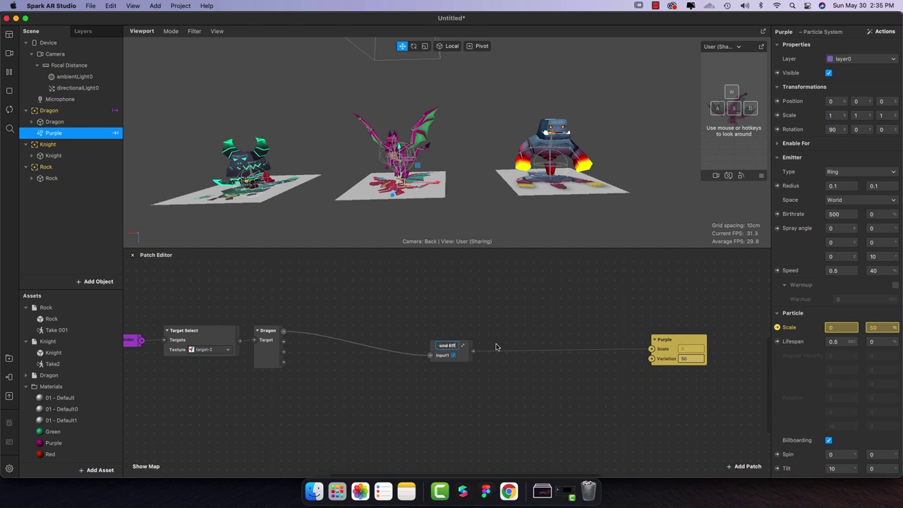
pyautogui.write('Target Found Effect')
pyautogui.press('Return')
pyautogui.moveTo(482, 351); pyautogui.dragTo(388, 327)
pyautogui.moveTo(653, 350); pyautogui.dragTo(418, 328)
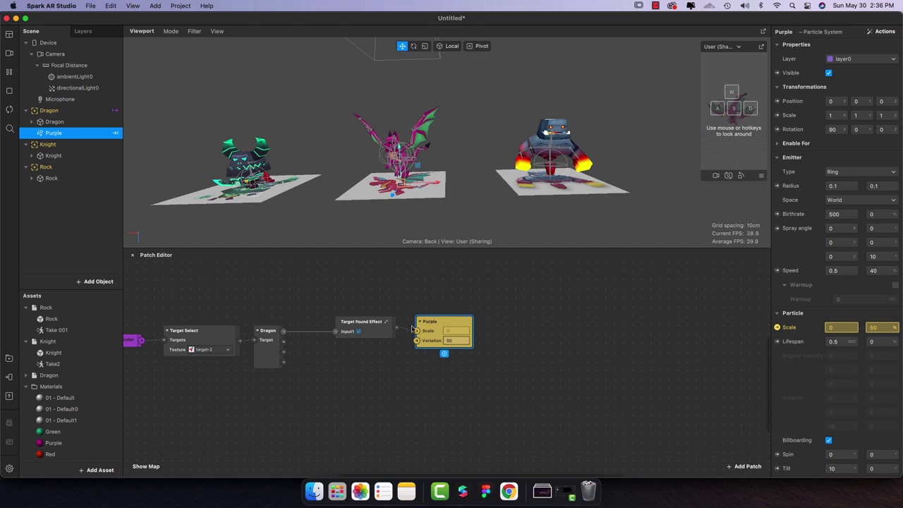
# - Rename the Target Found Effect group's input1 to Found in its properties
pyautogui.click(359, 336)
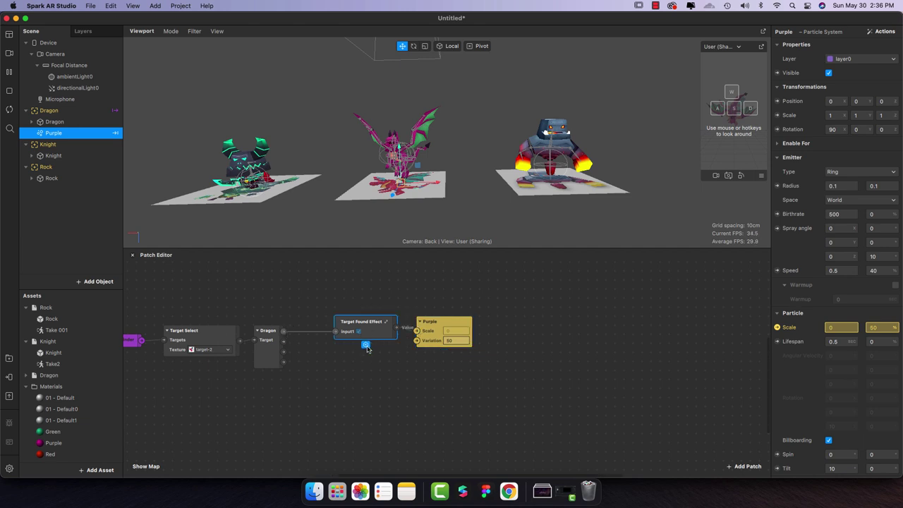
pyautogui.click(366, 345)
pyautogui.click(390, 405)
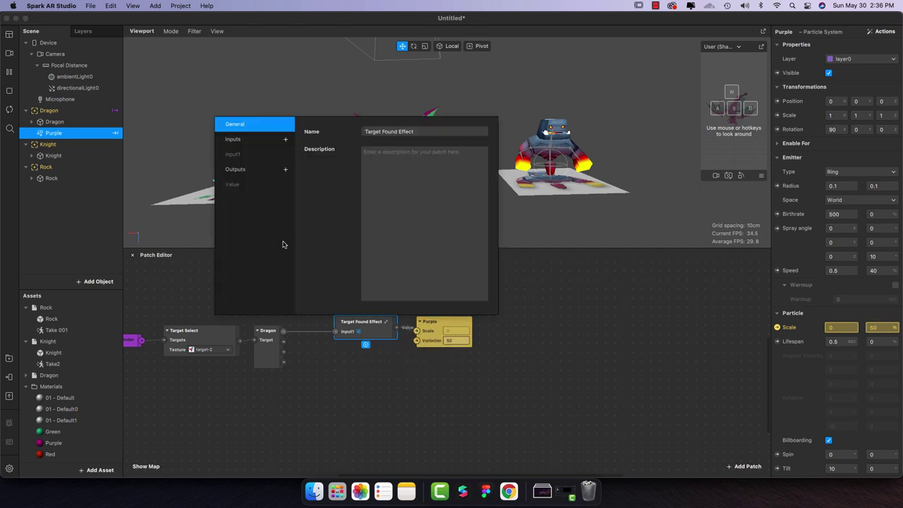
pyautogui.click(233, 153)
pyautogui.click(374, 132)
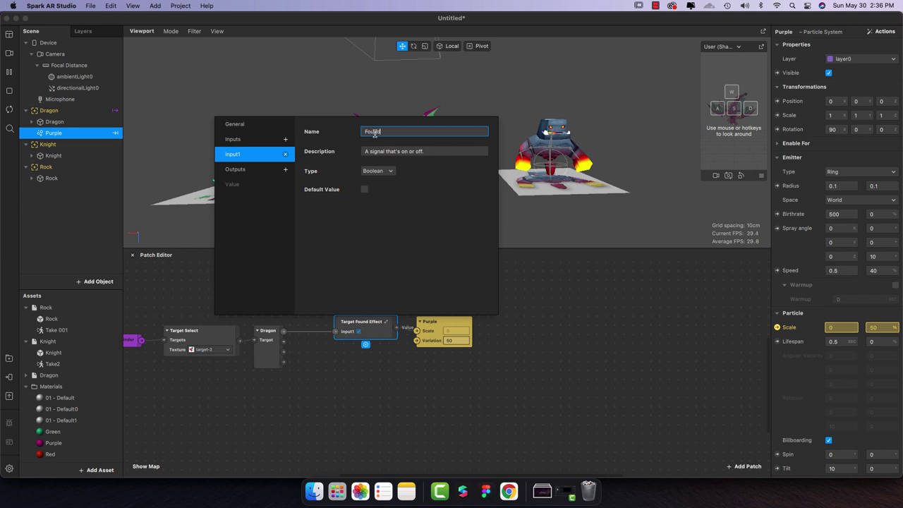
pyautogui.press('Return')
pyautogui.click(538, 295)
pyautogui.click(446, 325)
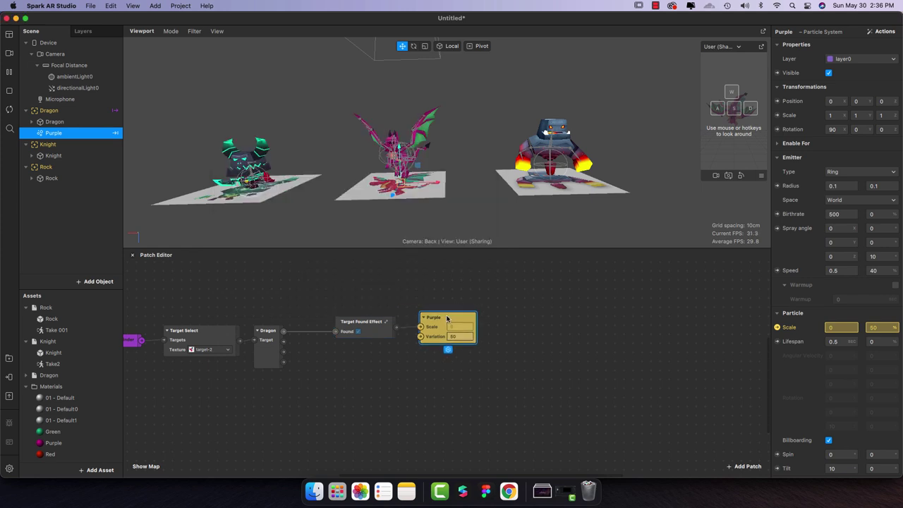
pyautogui.click(52, 146)
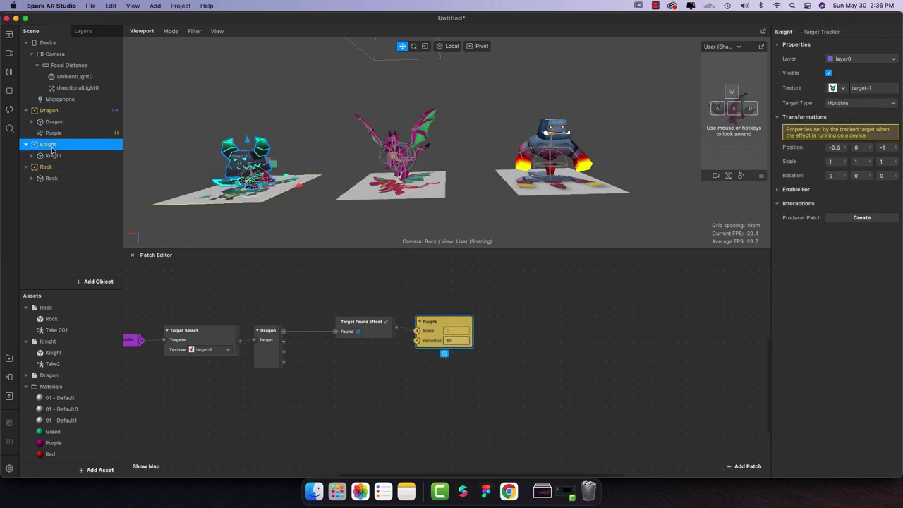
pyautogui.click(53, 134)
pyautogui.click(48, 146)
pyautogui.click(43, 169)
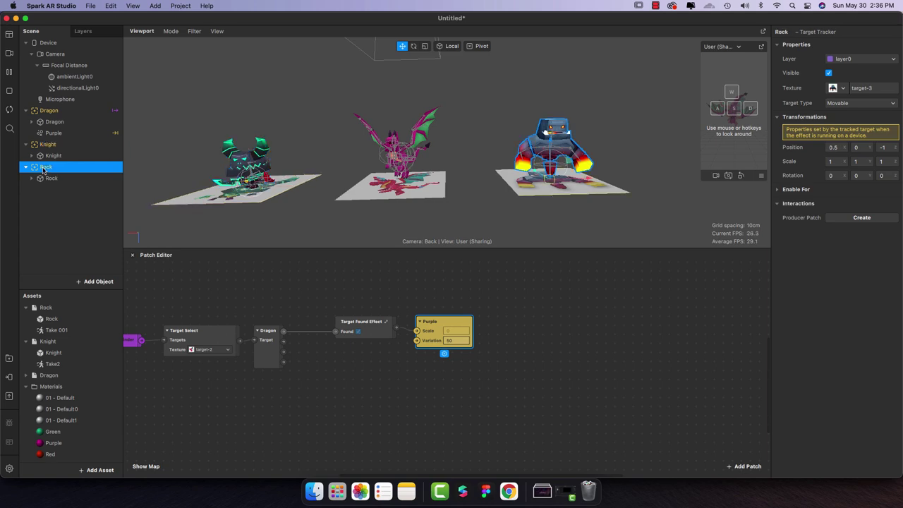
# - Duplicate the Purple particle system and rename the copy Green
pyautogui.click(53, 132)
pyautogui.rightClick(55, 134)
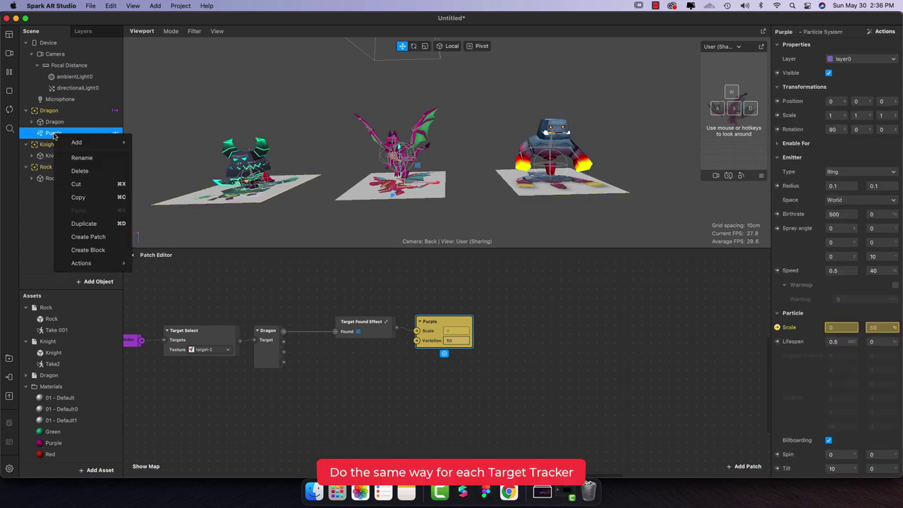
pyautogui.click(85, 223)
pyautogui.doubleClick(57, 144)
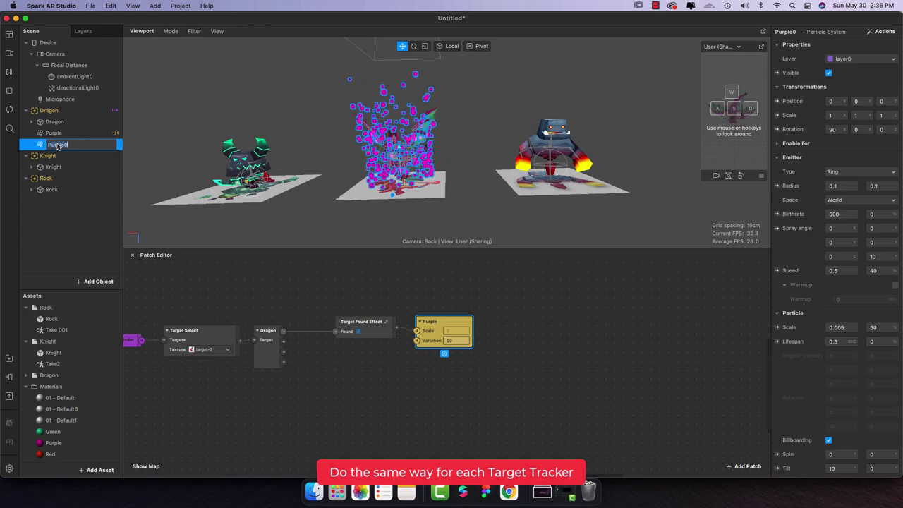
pyautogui.write('Green')
pyautogui.press('Return')
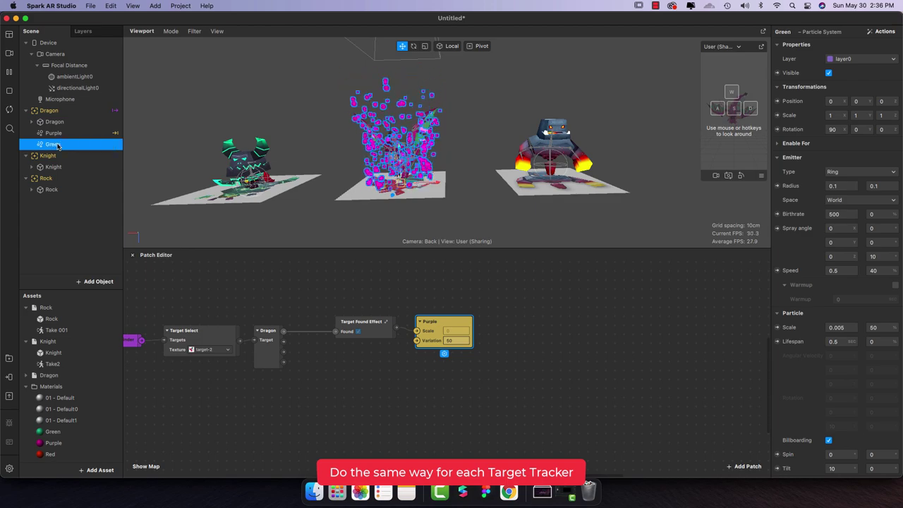
# - Move the Green particle system under the Knight target tracker and assign the Green material to it
pyautogui.moveTo(58, 145); pyautogui.dragTo(51, 156)
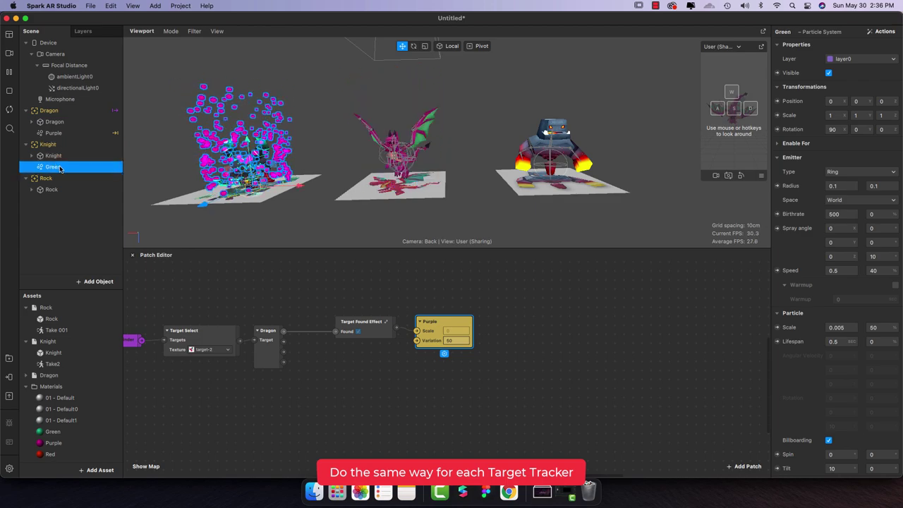
pyautogui.scroll(-5, 832, 302)
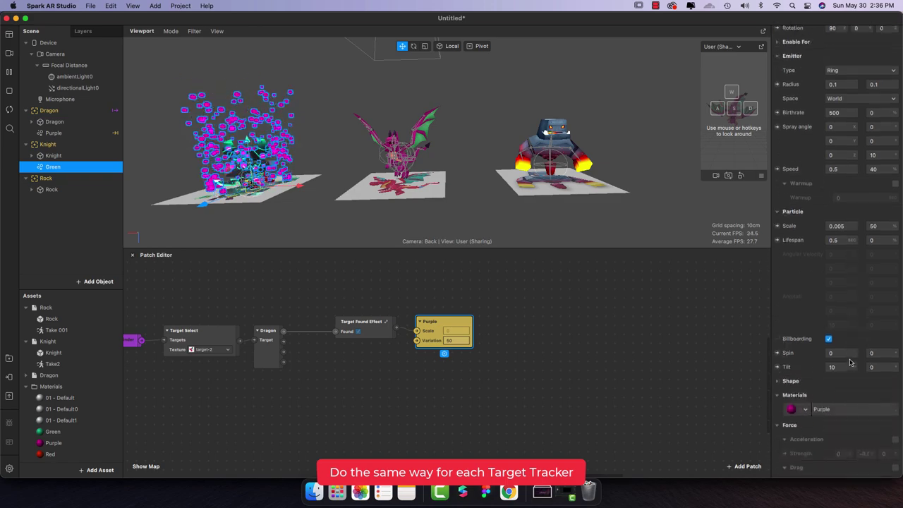
pyautogui.click(807, 357)
pyautogui.click(821, 413)
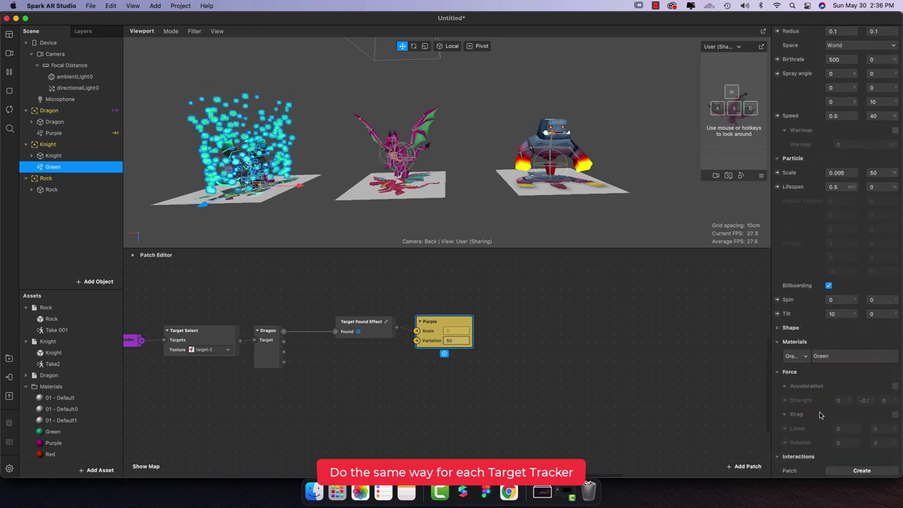
# - Duplicate the Green particle system, rename the copy Red, and move it under the Rock target tracker
pyautogui.rightClick(67, 167)
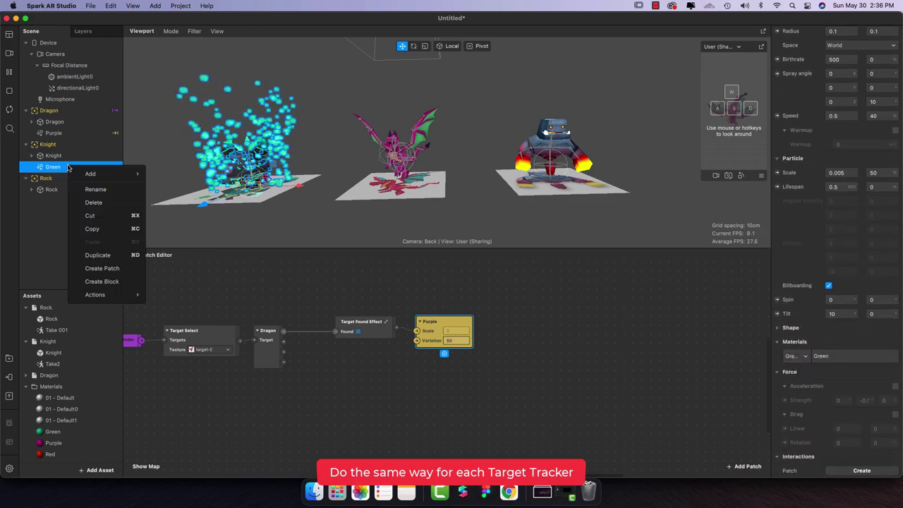
pyautogui.click(106, 258)
pyautogui.doubleClick(59, 178)
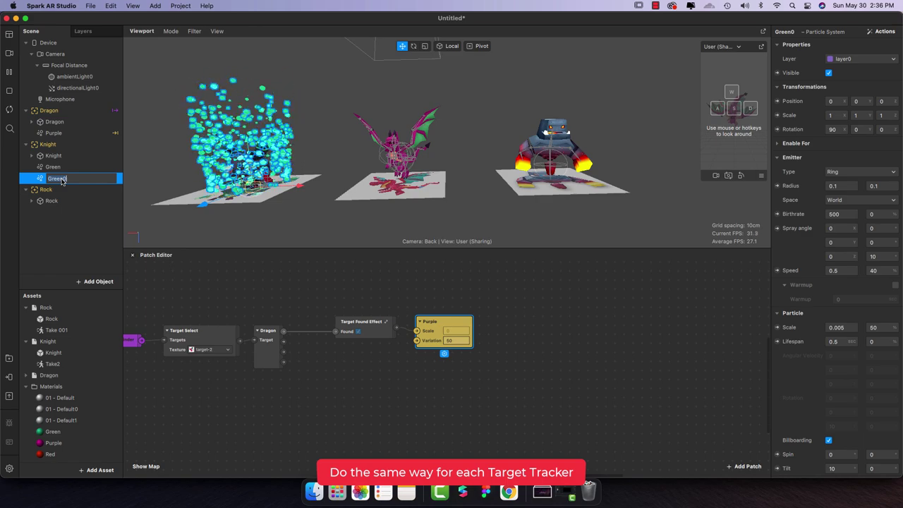
pyautogui.press('Return')
pyautogui.moveTo(61, 179); pyautogui.dragTo(50, 200)
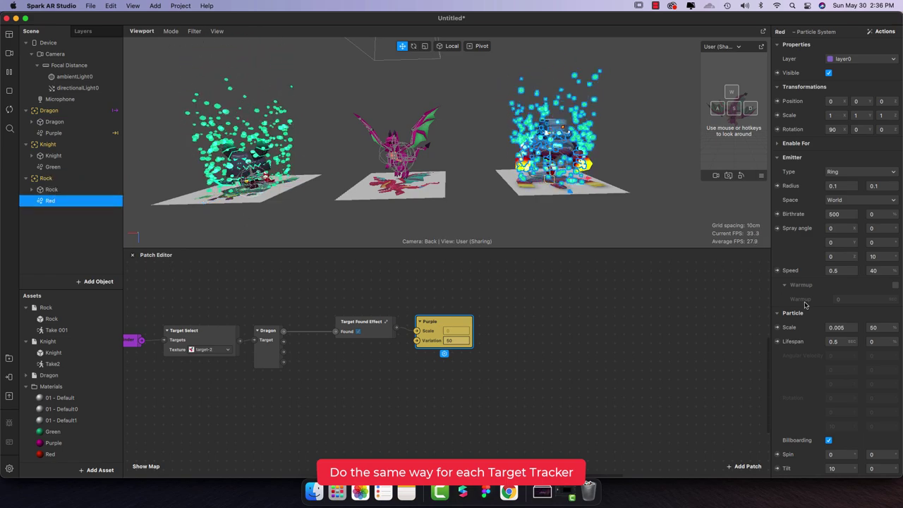
# - Assign the Red material to the Red particle system
pyautogui.scroll(-5, 850, 342)
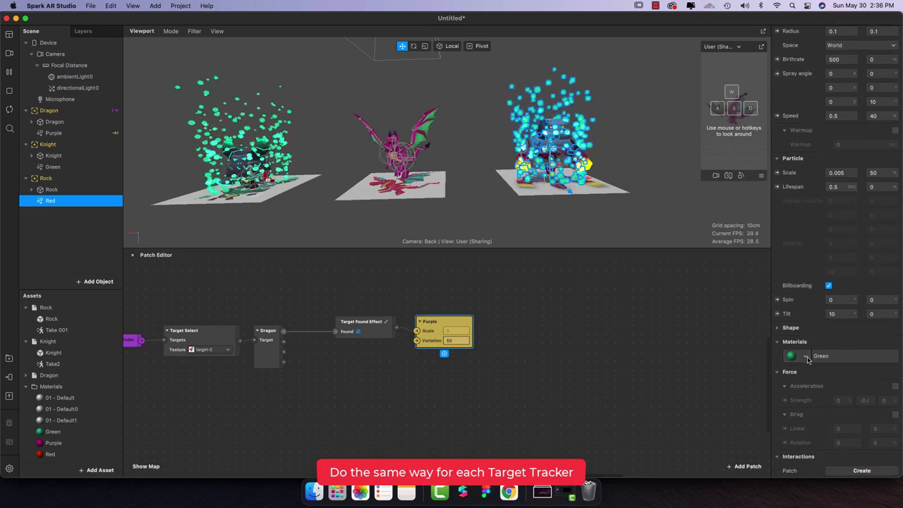
pyautogui.click(805, 355)
pyautogui.click(828, 437)
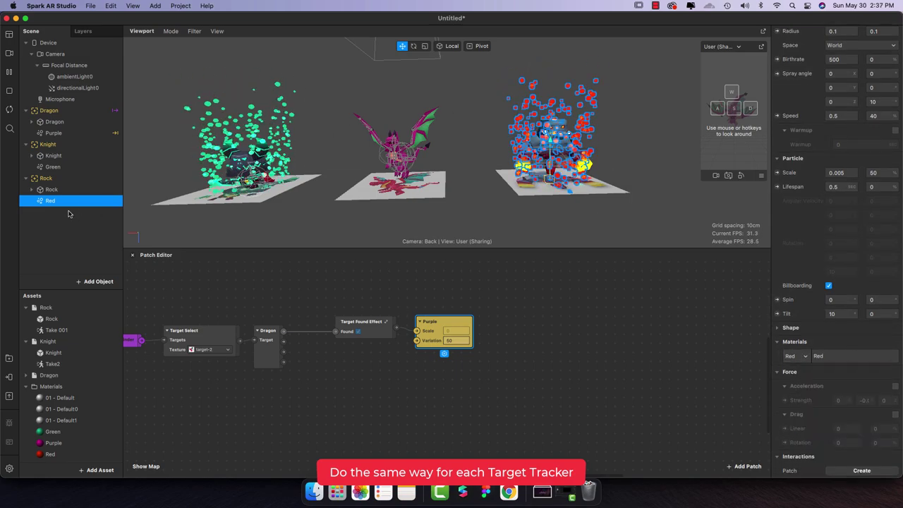
# - Add the Knight and Rock target trackers together to the patch graph
pyautogui.click(60, 168)
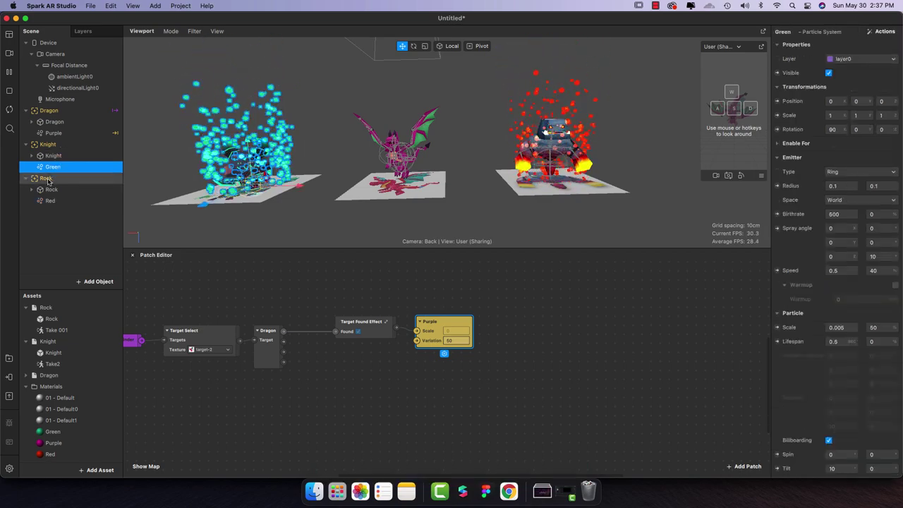
pyautogui.click(47, 178)
pyautogui.keyDown('super'); pyautogui.click(55, 145); pyautogui.keyUp('super')
pyautogui.moveTo(56, 145); pyautogui.dragTo(186, 423)
pyautogui.hscroll(-5, 282, 384)
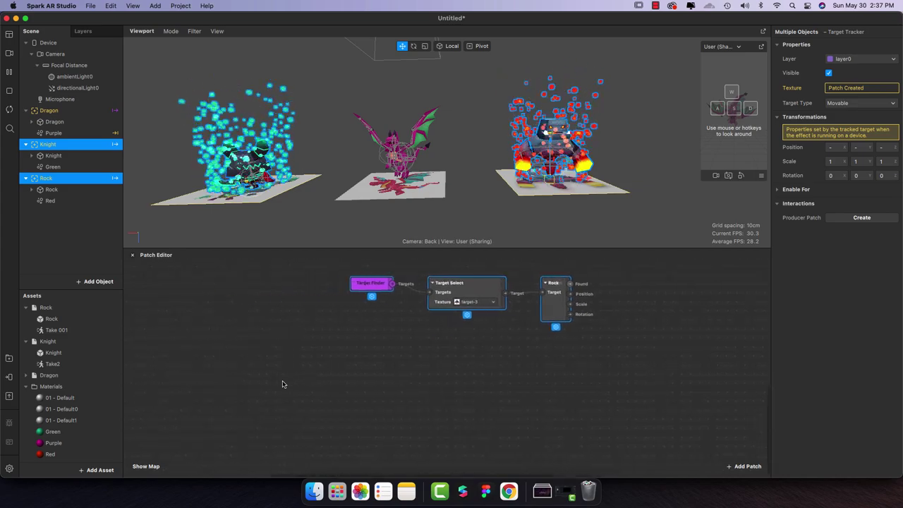
# - Arrange the Knight and Rock Target Finder, Target Select and tracker patches in aligned rows beneath the Dragon row
pyautogui.scroll(4, 282, 384)
pyautogui.moveTo(429, 404); pyautogui.dragTo(357, 465)
pyautogui.moveTo(594, 411); pyautogui.dragTo(353, 375)
pyautogui.moveTo(405, 392); pyautogui.dragTo(321, 371)
pyautogui.click(356, 453)
pyautogui.moveTo(375, 457); pyautogui.dragTo(357, 429)
pyautogui.moveTo(435, 375); pyautogui.dragTo(355, 374)
pyautogui.click(364, 374)
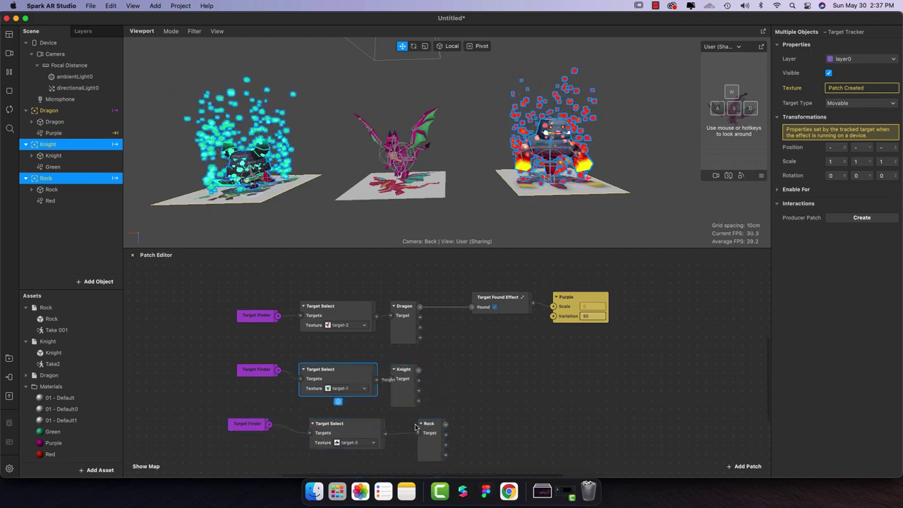
pyautogui.moveTo(418, 427); pyautogui.dragTo(346, 427)
pyautogui.moveTo(240, 428); pyautogui.dragTo(250, 437)
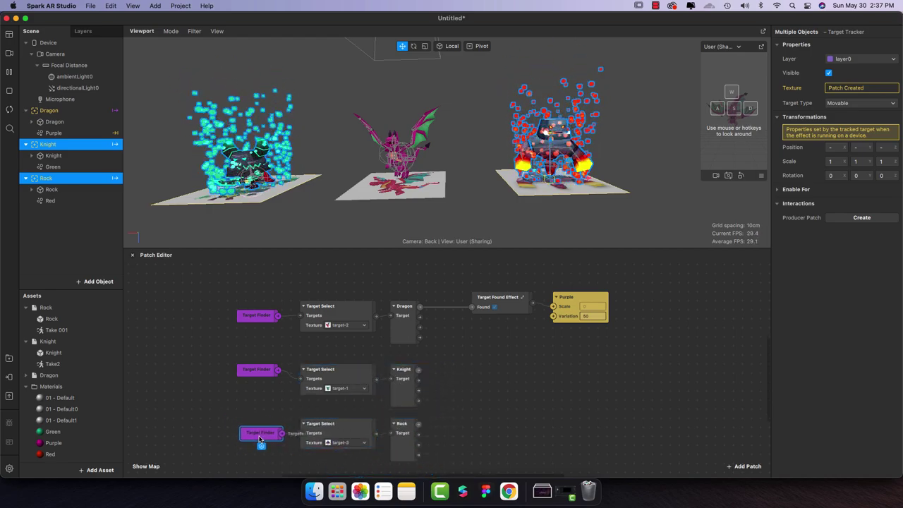
pyautogui.click(477, 410)
pyautogui.click(38, 284)
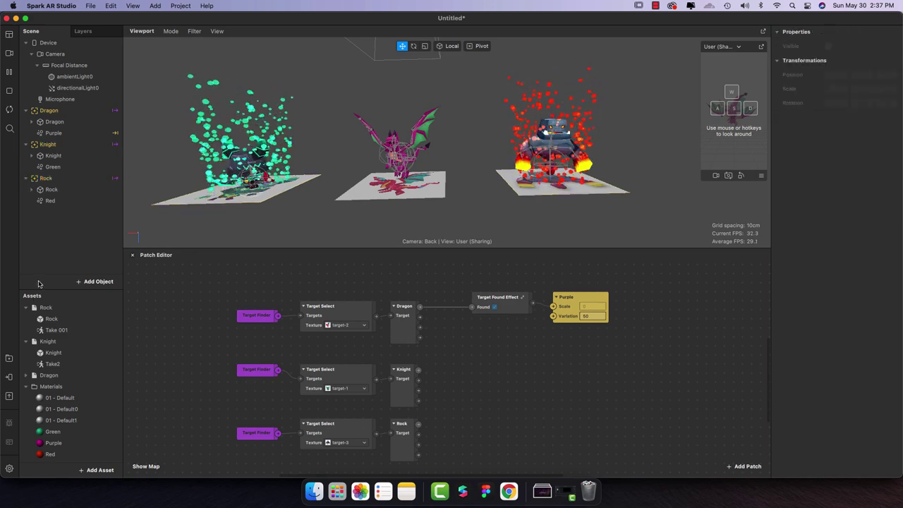
# - Duplicate the Target Found Effect group for Knight and Rock, and connect each tracker's Found output to its copy
pyautogui.moveTo(517, 297); pyautogui.dragTo(488, 298)
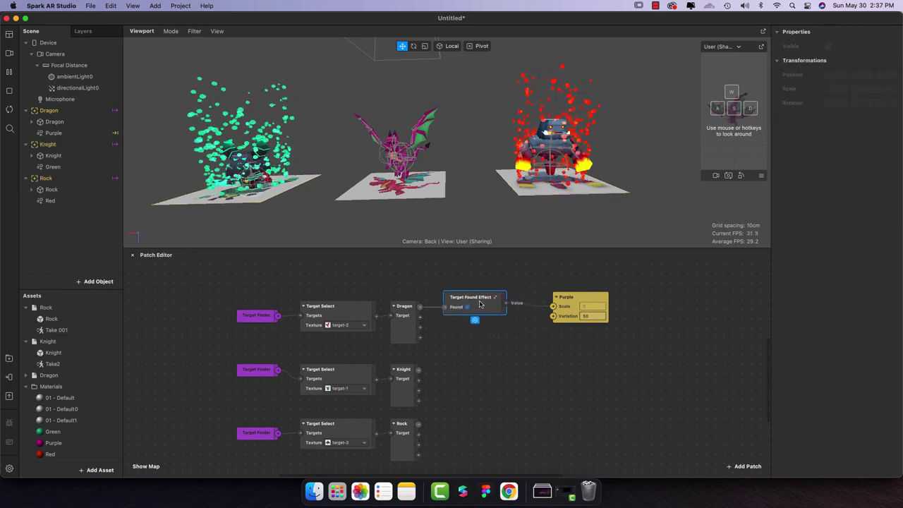
pyautogui.rightClick(480, 303)
pyautogui.press('Escape')
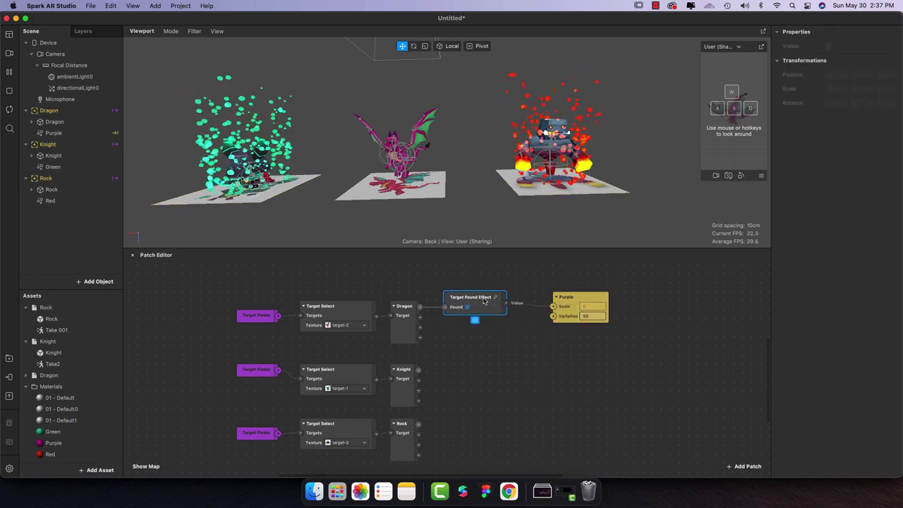
pyautogui.press('super+d')
pyautogui.moveTo(499, 323); pyautogui.dragTo(456, 366)
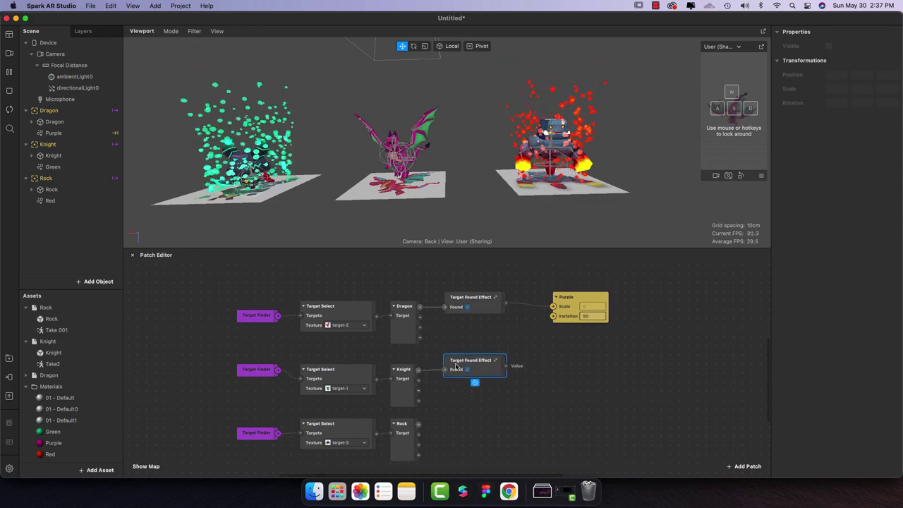
pyautogui.press('super+d')
pyautogui.moveTo(505, 345); pyautogui.dragTo(445, 426)
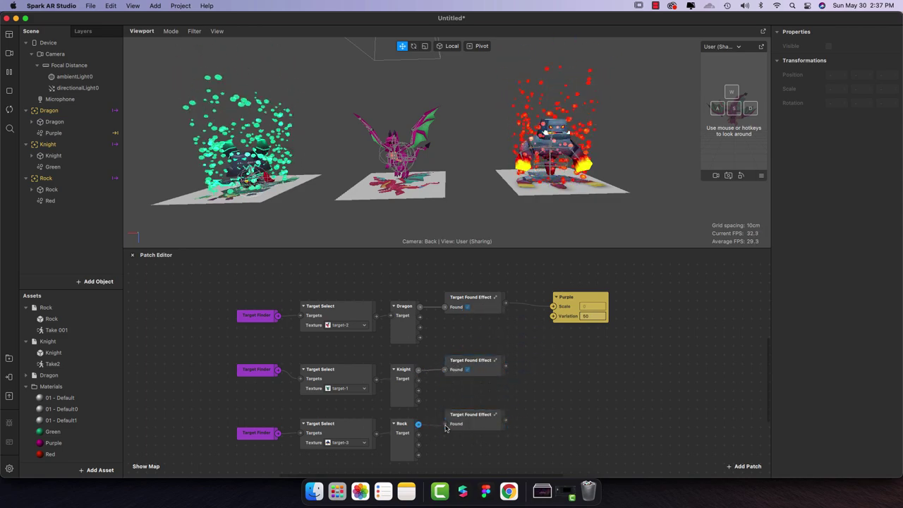
# - Create particle scale patches for Green and Red, and connect the Knight and Rock effect groups to their Scale inputs
pyautogui.click(54, 167)
pyautogui.keyDown('super'); pyautogui.click(59, 203); pyautogui.keyUp('super')
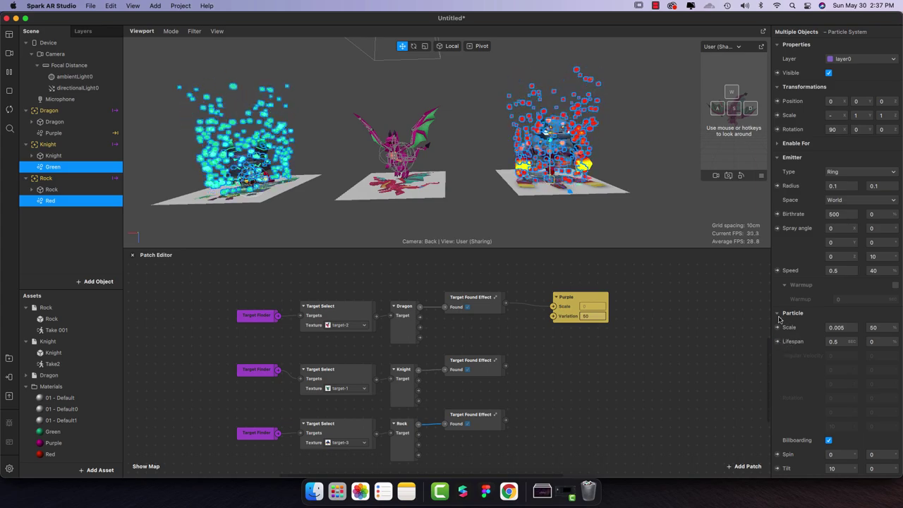
pyautogui.click(776, 327)
pyautogui.moveTo(470, 386); pyautogui.dragTo(587, 361)
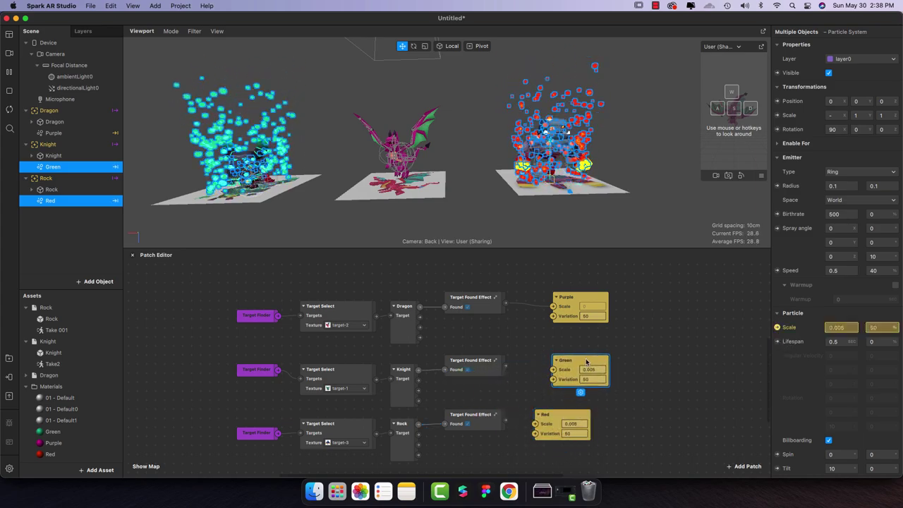
pyautogui.moveTo(505, 369); pyautogui.dragTo(553, 369)
pyautogui.moveTo(504, 423); pyautogui.dragTo(597, 421)
# - Test the Target Found Effect groups by toggling Found with the trackers disconnected, and reconnect Dragon, Knight and Rock to them
pyautogui.click(467, 424)
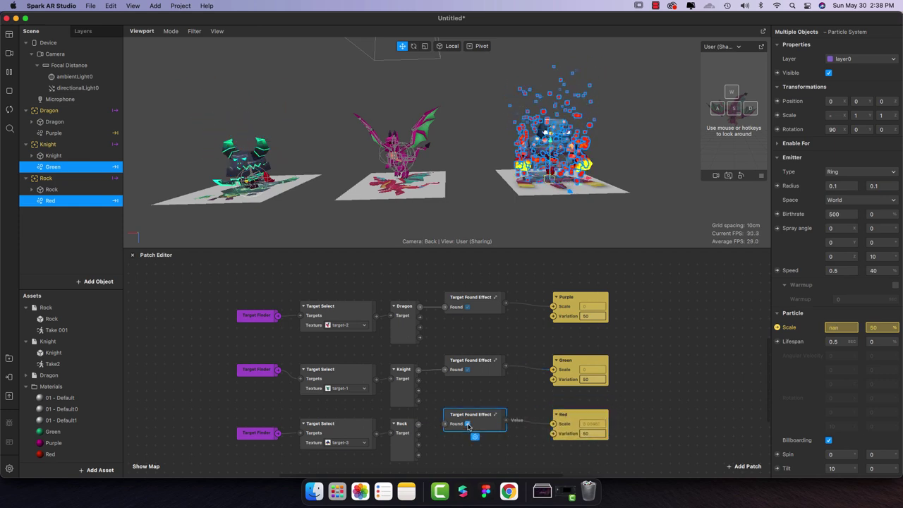
pyautogui.click(467, 371)
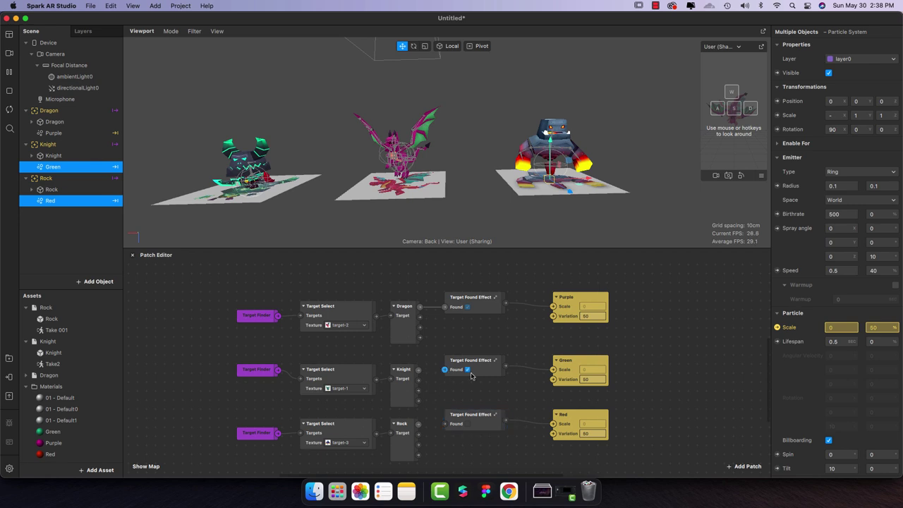
pyautogui.click(467, 307)
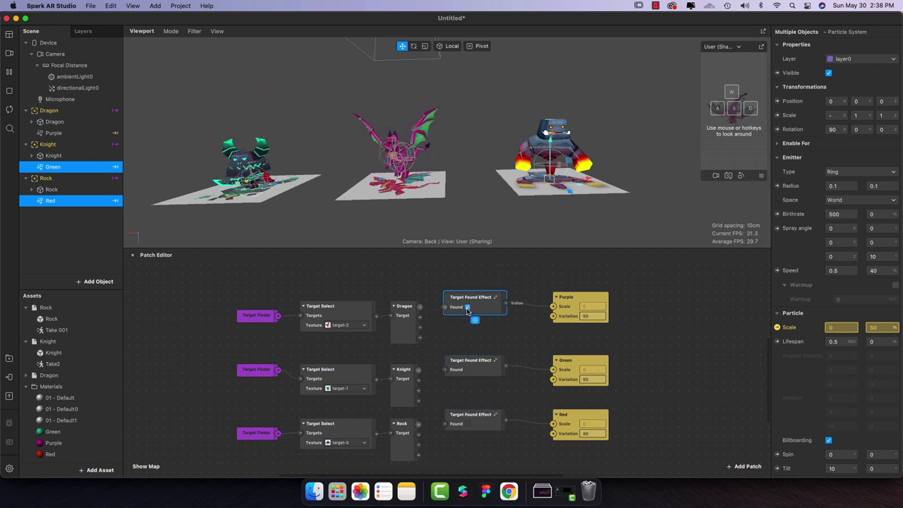
pyautogui.moveTo(419, 306); pyautogui.dragTo(444, 307)
pyautogui.moveTo(418, 369); pyautogui.dragTo(444, 370)
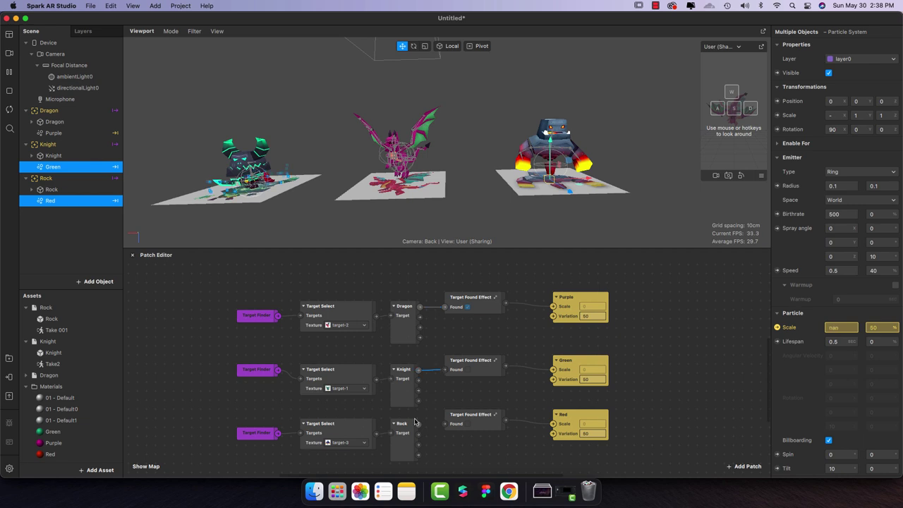
pyautogui.moveTo(418, 424); pyautogui.dragTo(445, 423)
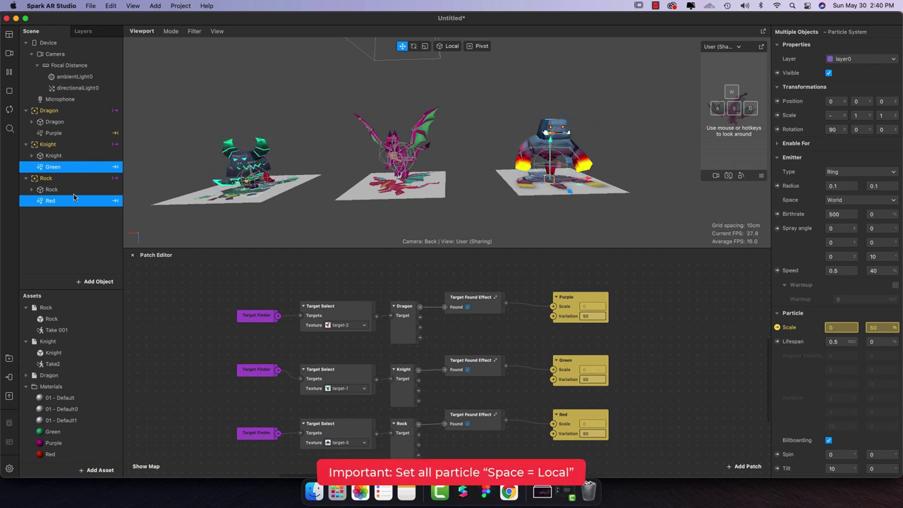
# - Set the emitter Space to Local and the first Radius value to 0.07 for the Purple, Green and Red particle systems
pyautogui.keyDown('super'); pyautogui.click(62, 133); pyautogui.keyUp('super')
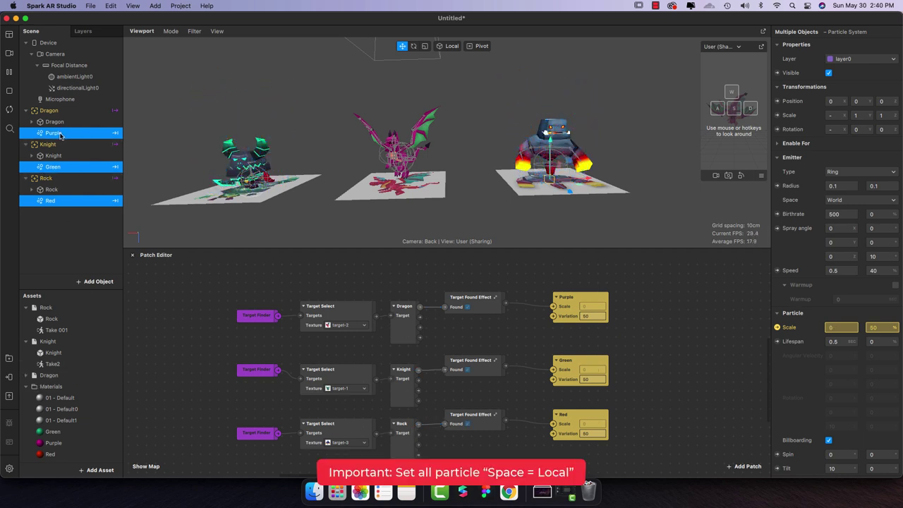
pyautogui.click(836, 201)
pyautogui.click(847, 203)
pyautogui.click(850, 187)
pyautogui.write('0.0')
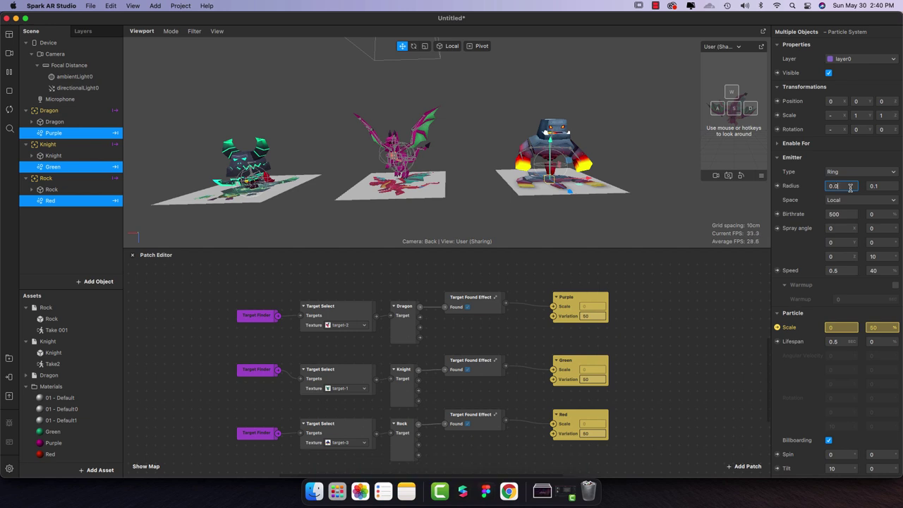
pyautogui.write('7')
pyautogui.press('Return')
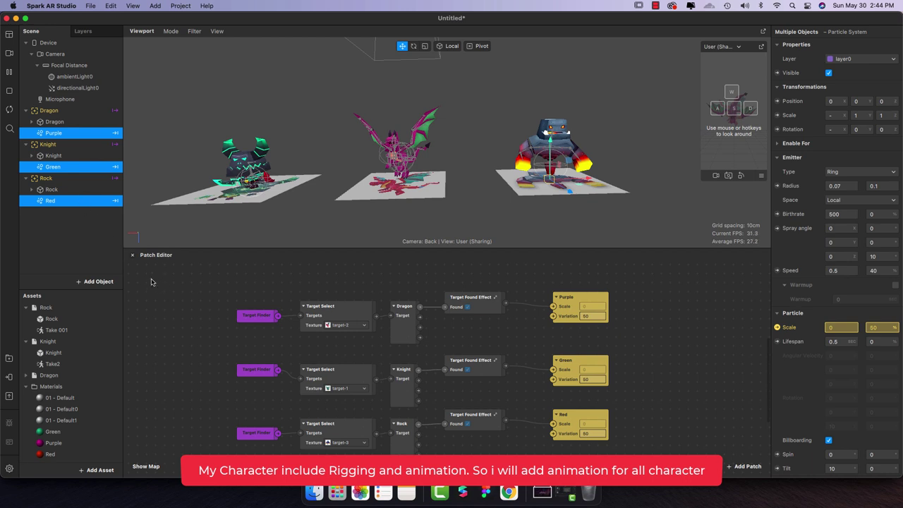
pyautogui.click(75, 261)
# - Create a new animation controller for the Rock model
pyautogui.click(50, 189)
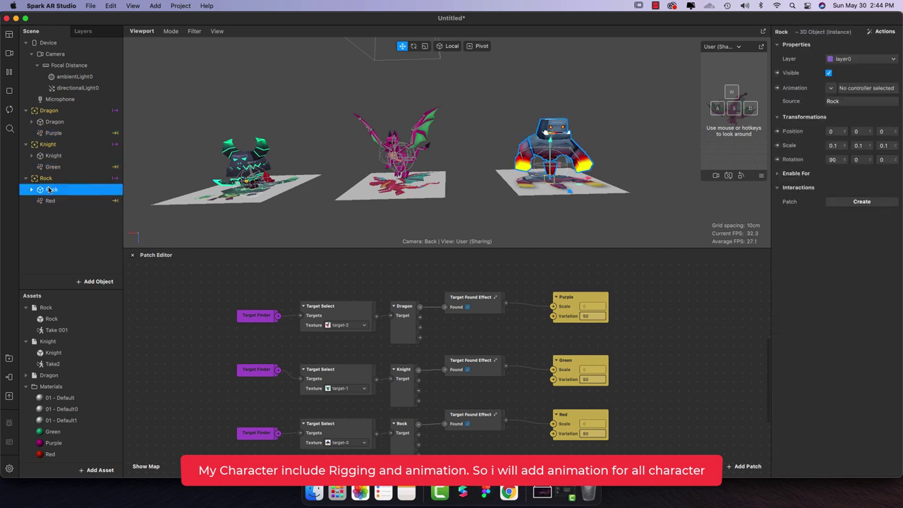
pyautogui.click(865, 87)
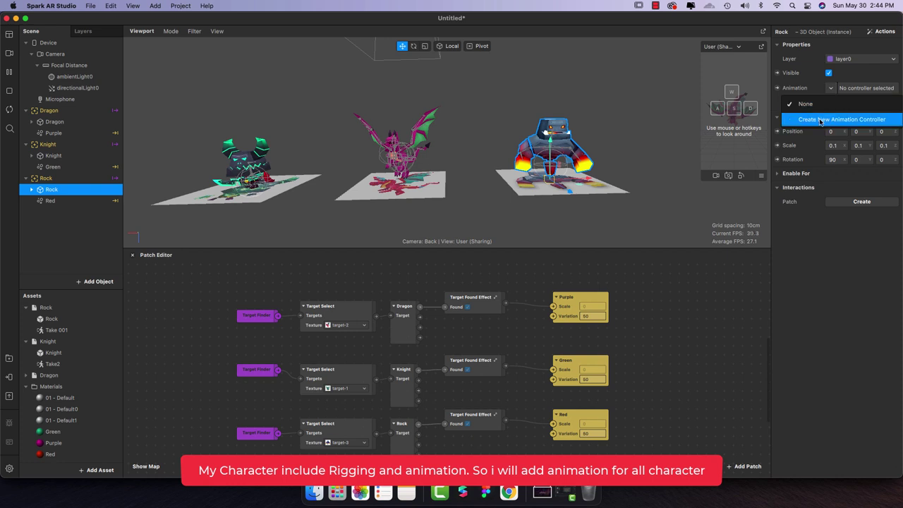
pyautogui.click(822, 118)
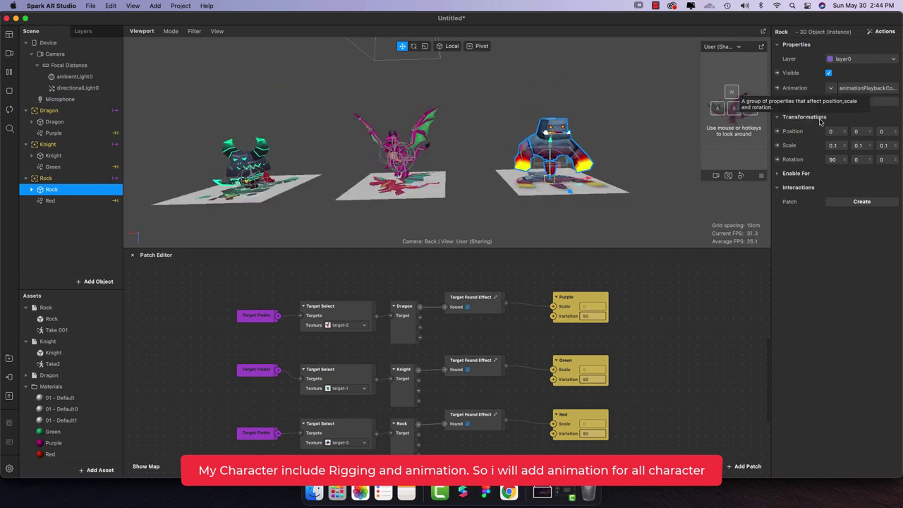
# - Create a new animation controller for the Knight model and restart the effect preview
pyautogui.click(68, 156)
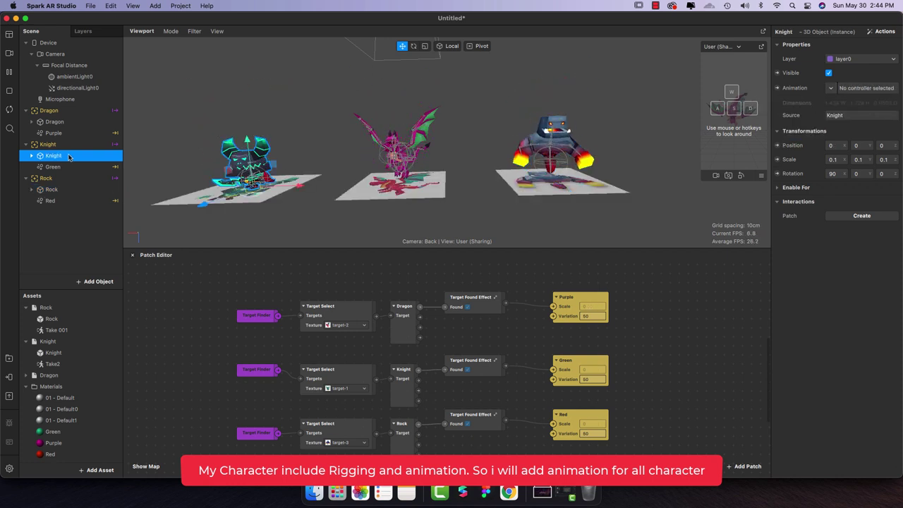
pyautogui.click(831, 88)
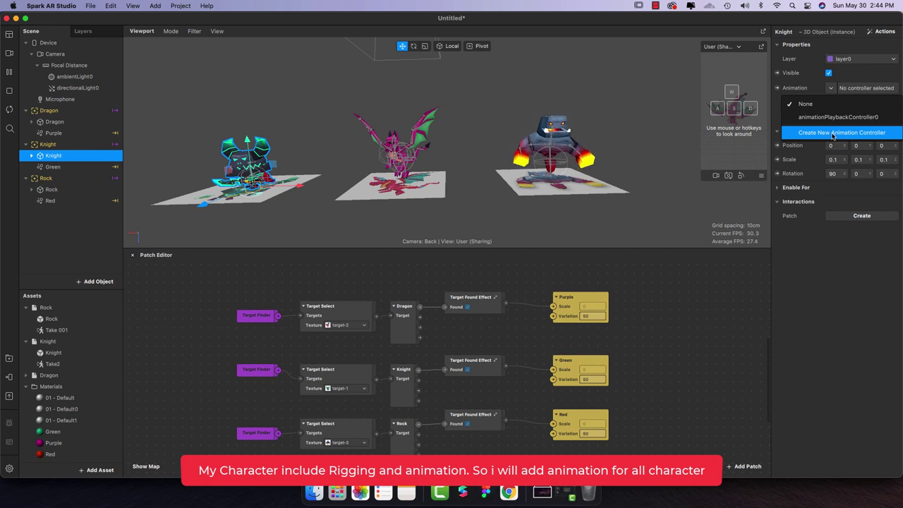
pyautogui.click(832, 134)
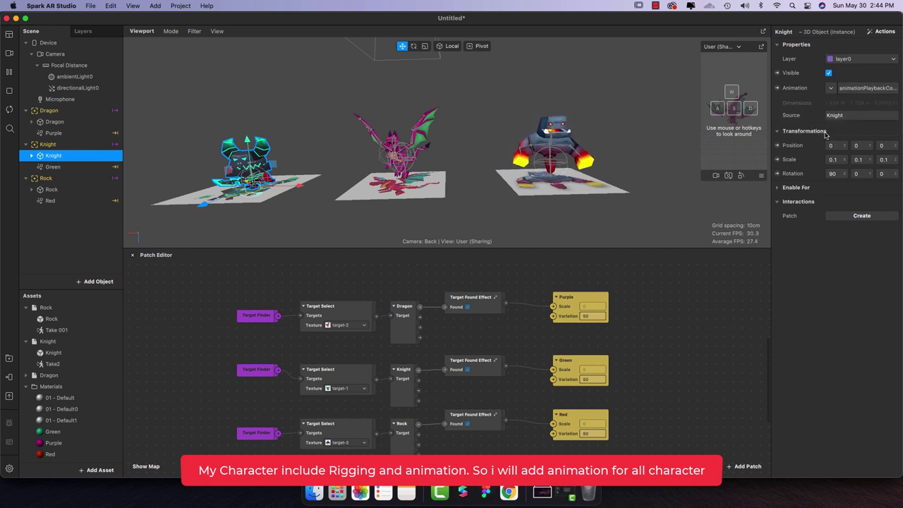
pyautogui.click(8, 110)
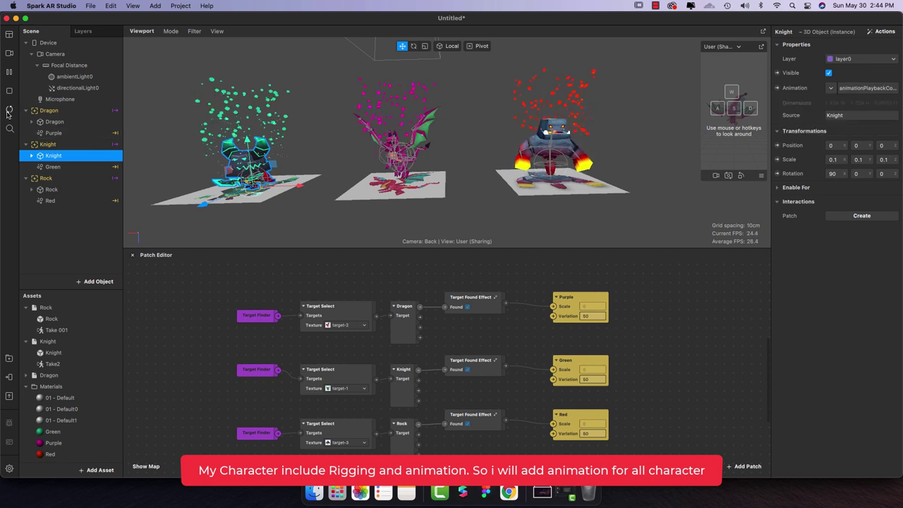
# - Create a new animation controller for the Dragon model and restart the effect preview
pyautogui.click(54, 122)
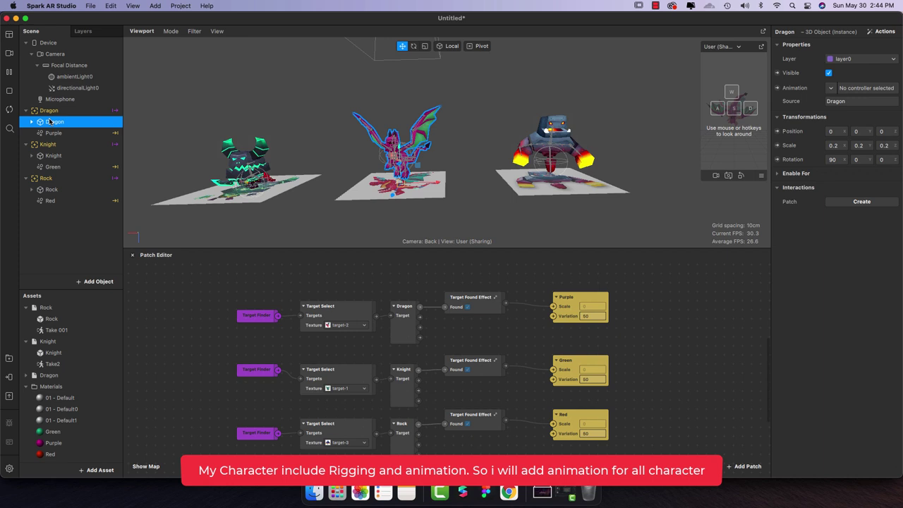
pyautogui.click(832, 88)
pyautogui.click(834, 145)
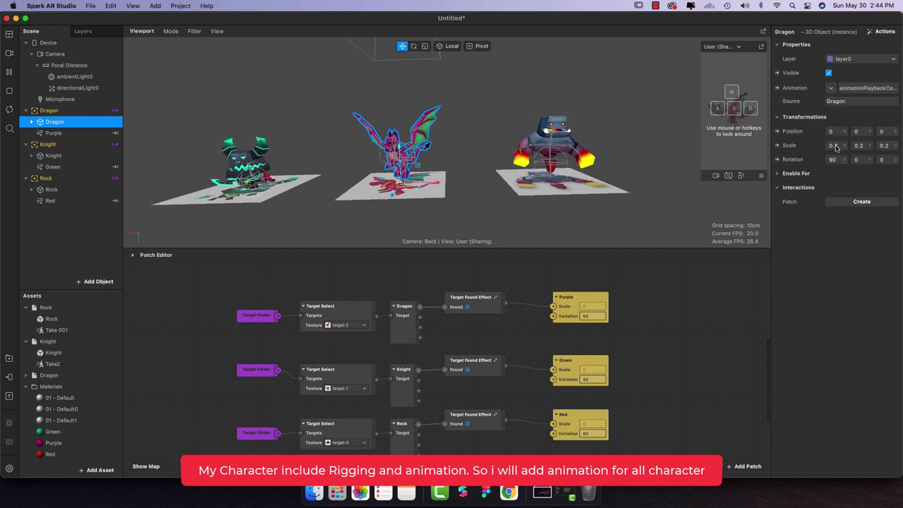
pyautogui.click(11, 111)
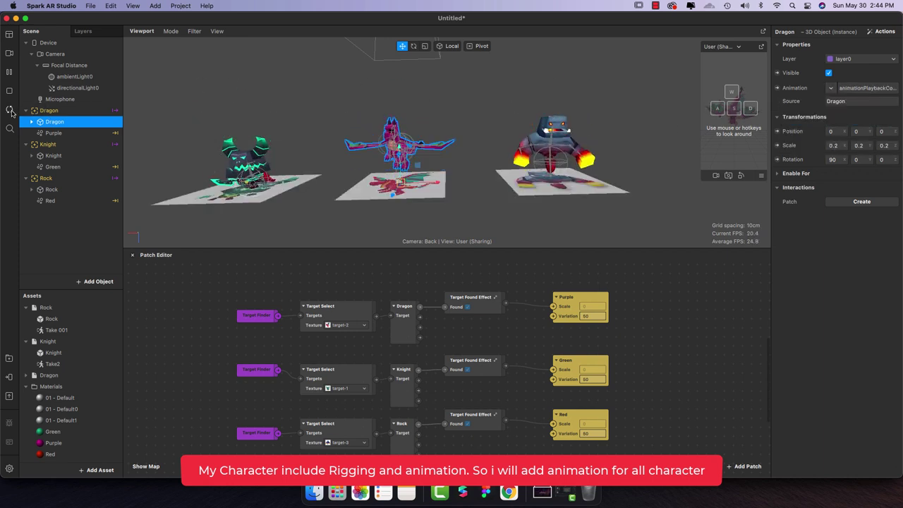
pyautogui.scroll(-3, 71, 395)
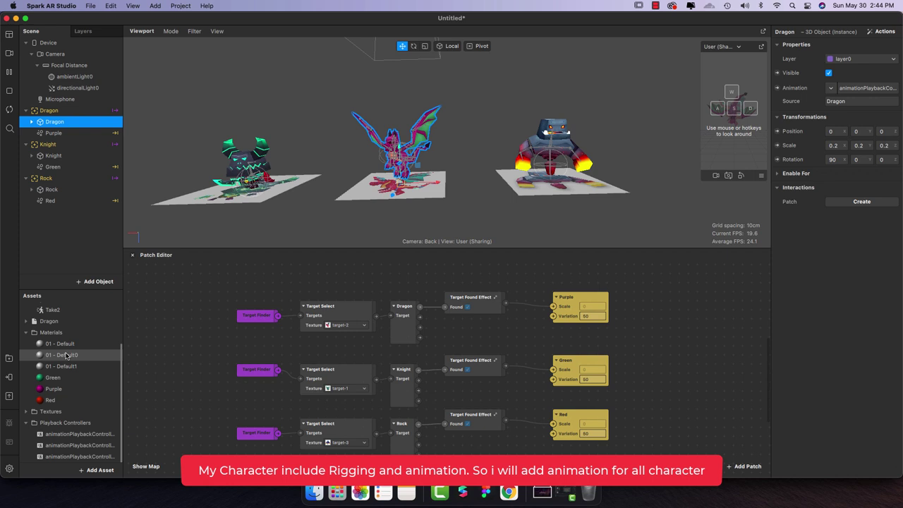
# - Rename the Rock model's playback controller as Rock_anim and the Knight model's playback controller as Knight_anim
pyautogui.click(73, 434)
pyautogui.doubleClick(72, 434)
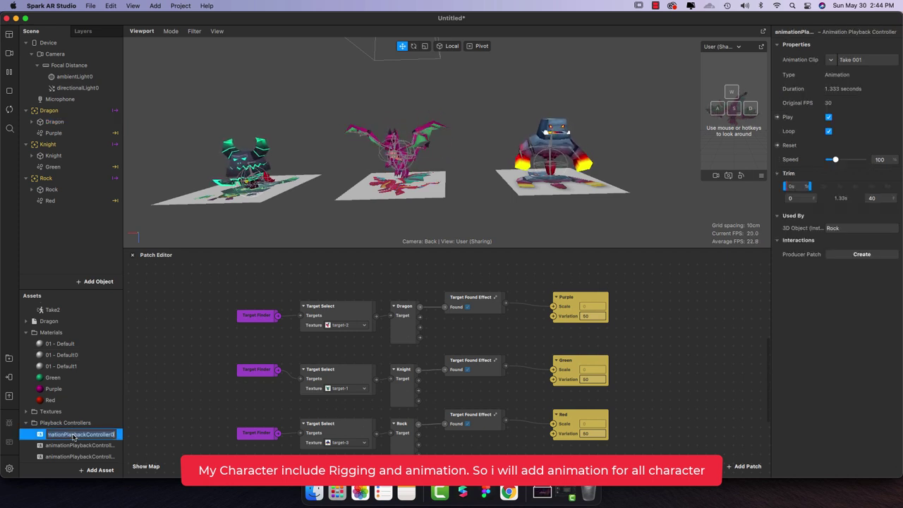
pyautogui.write('Rock_nim')
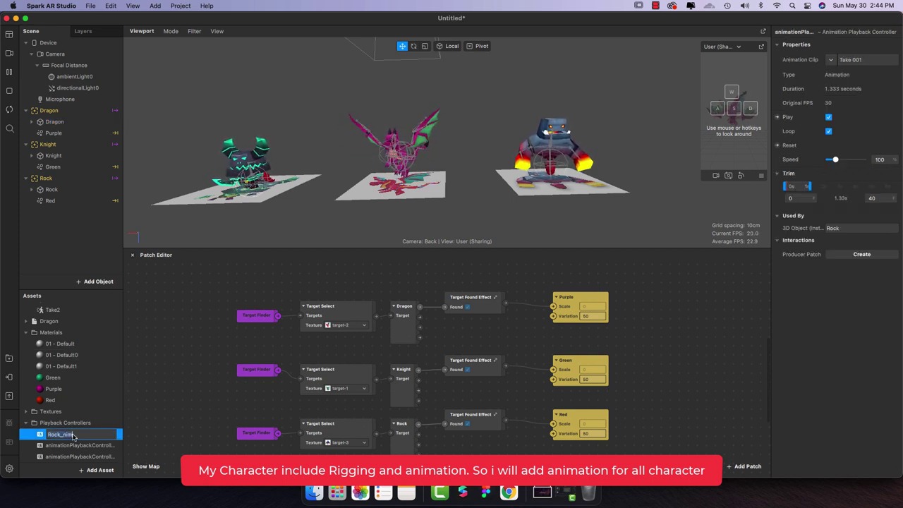
pyautogui.click(67, 445)
pyautogui.doubleClick(67, 447)
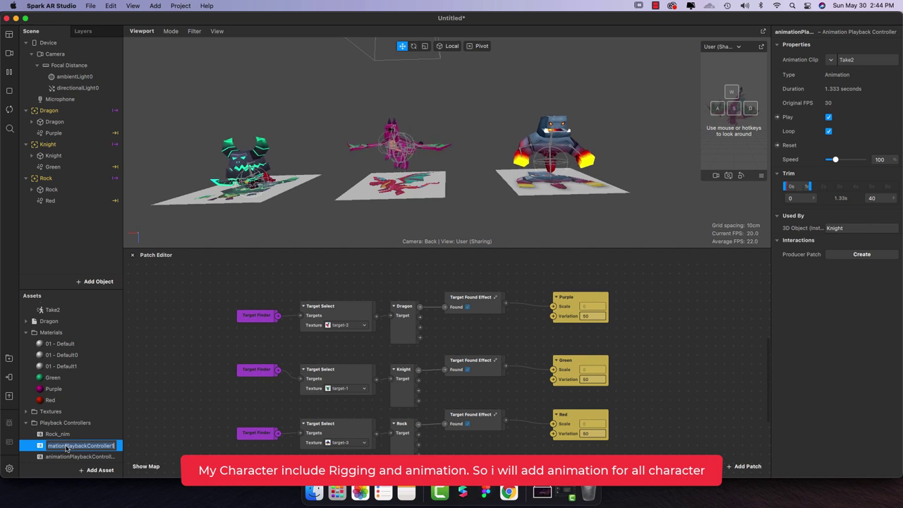
pyautogui.write('Knight_Anim')
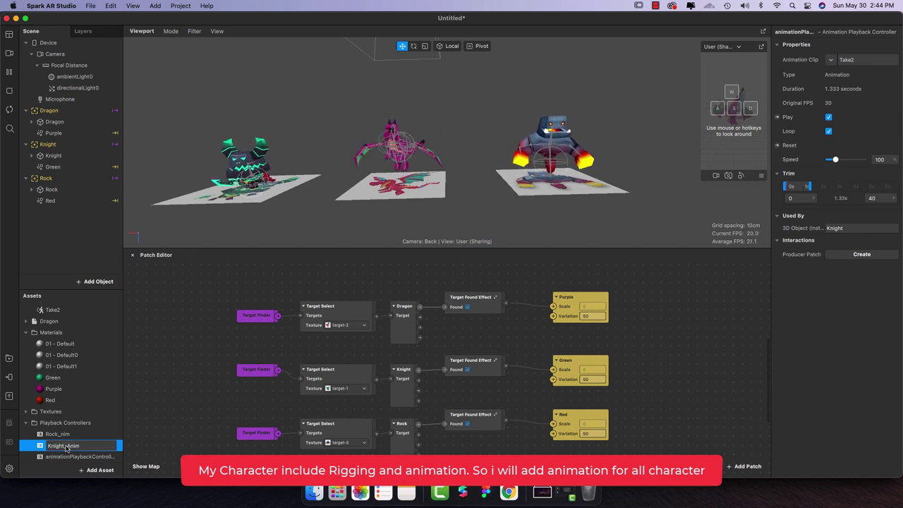
pyautogui.press('Return')
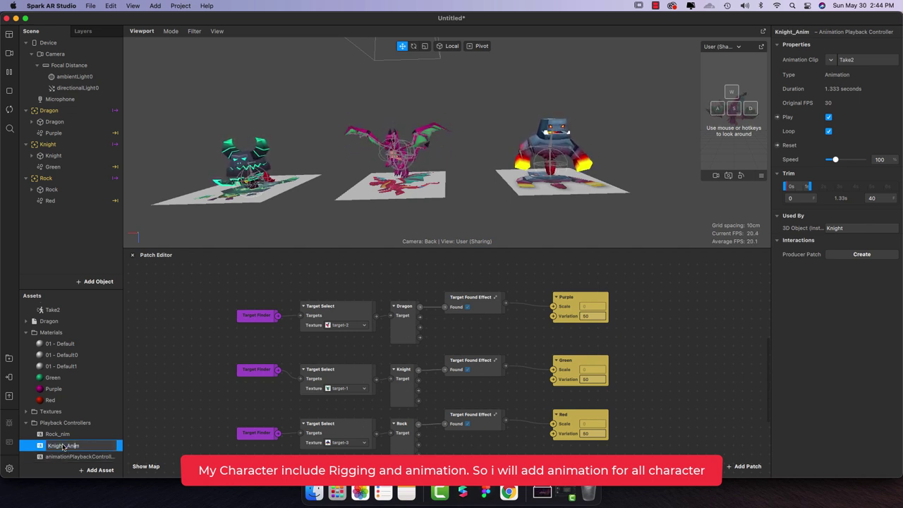
pyautogui.click(60, 434)
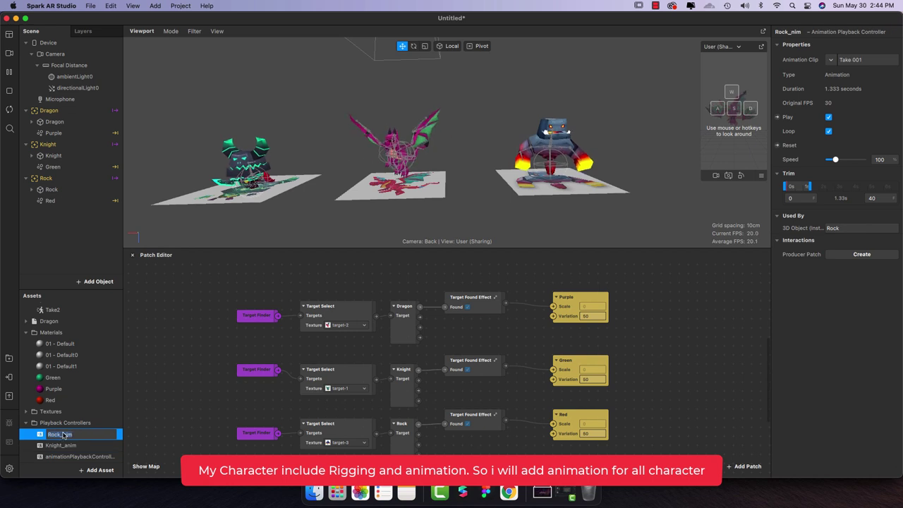
# - Rename the Dragon model's playback controller as Dragon_anim
pyautogui.click(69, 457)
pyautogui.doubleClick(69, 457)
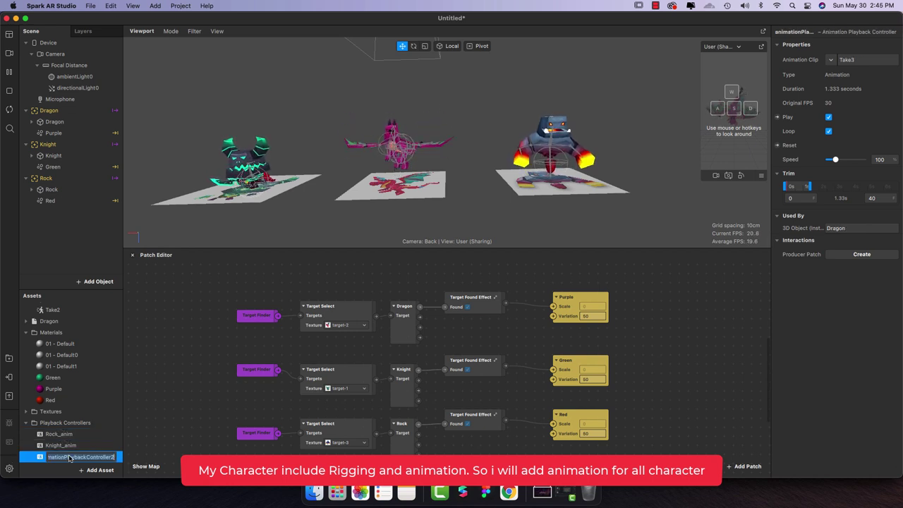
pyautogui.write('D')
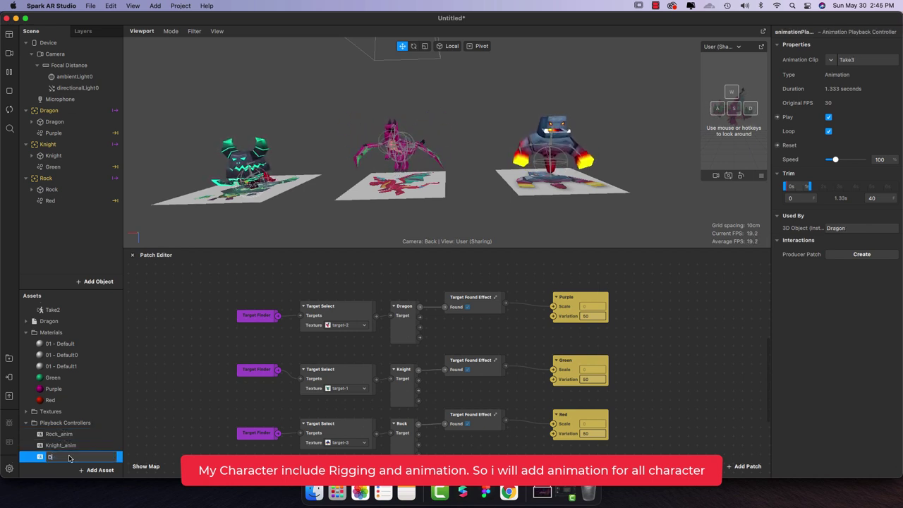
pyautogui.write('ragon_anim')
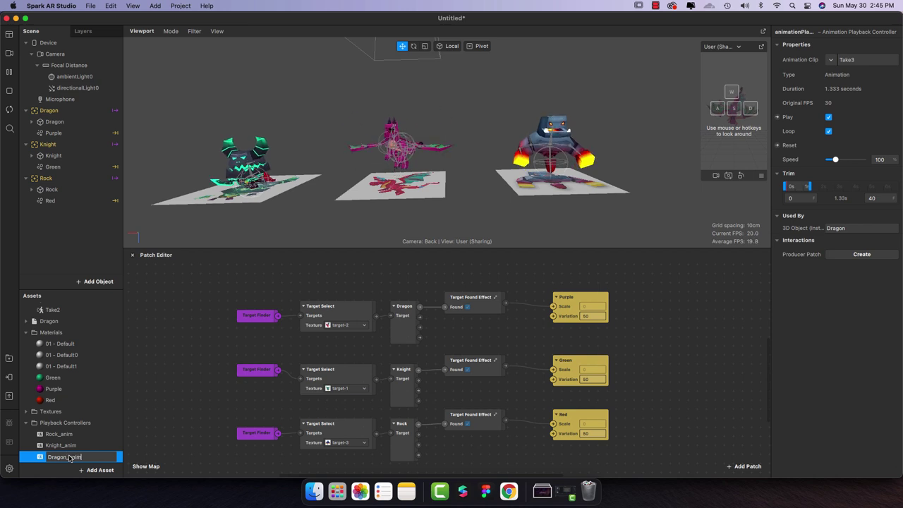
pyautogui.press('Return')
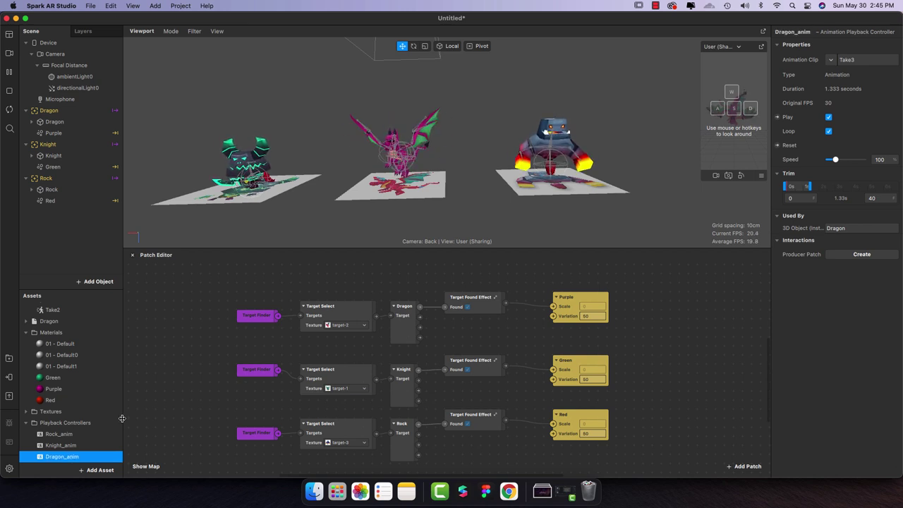
# - Send the effect to Instagram as an in-app preview for testing on a device
pyautogui.click(9, 378)
pyautogui.click(176, 272)
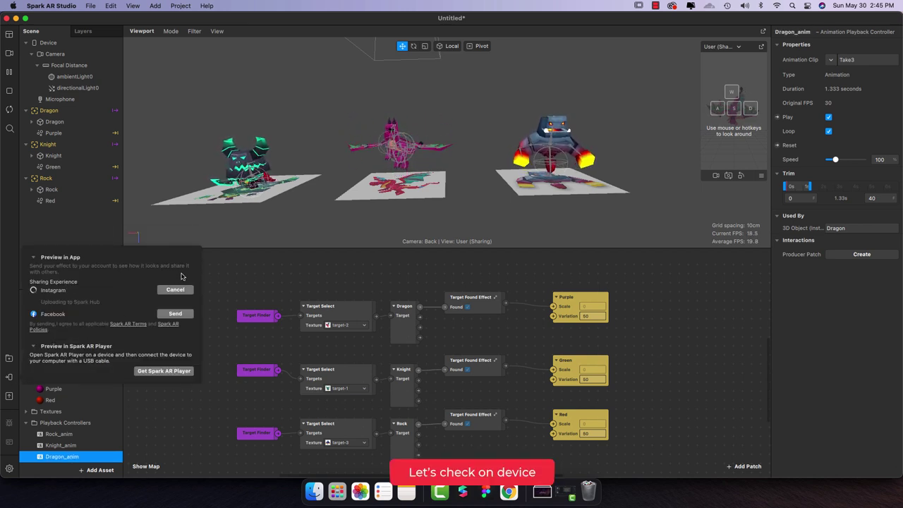